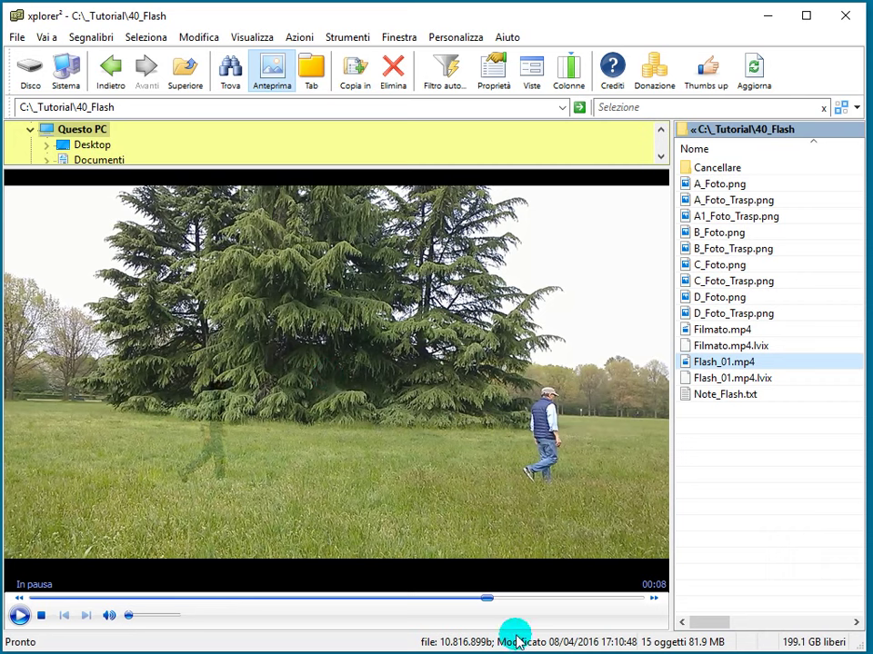
# Step: Replay the Flash_01.mp4 preview from near its beginning
pyautogui.moveTo(489, 603); pyautogui.dragTo(74, 610)
pyautogui.click(20, 616)
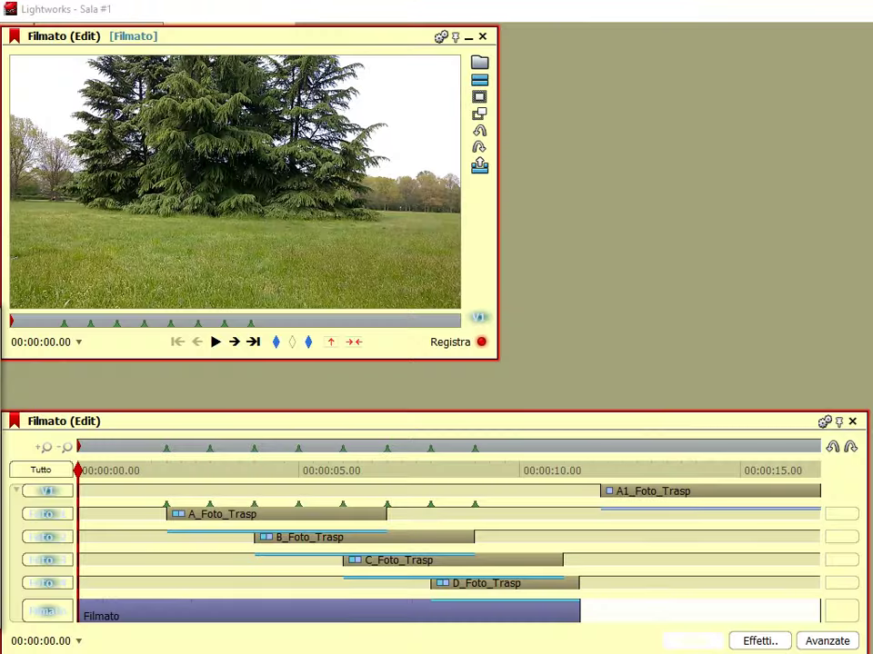
# Step: In Lightworks, deselect all timeline tracks and toggle the Filmato, Foto_4, Foto_1 and V1 tracks on and off individually
pyautogui.click(308, 343)
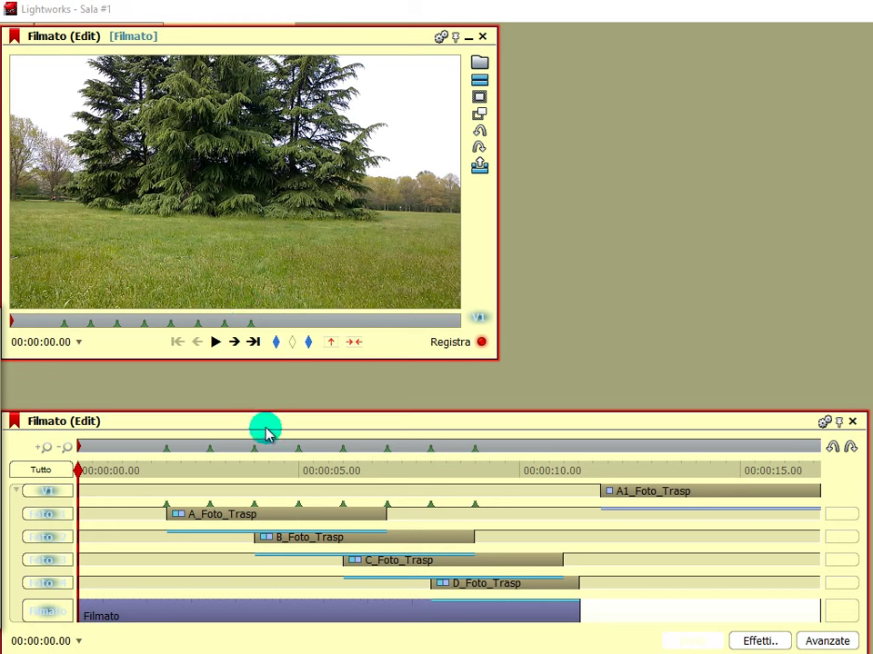
pyautogui.click(38, 473)
pyautogui.click(49, 615)
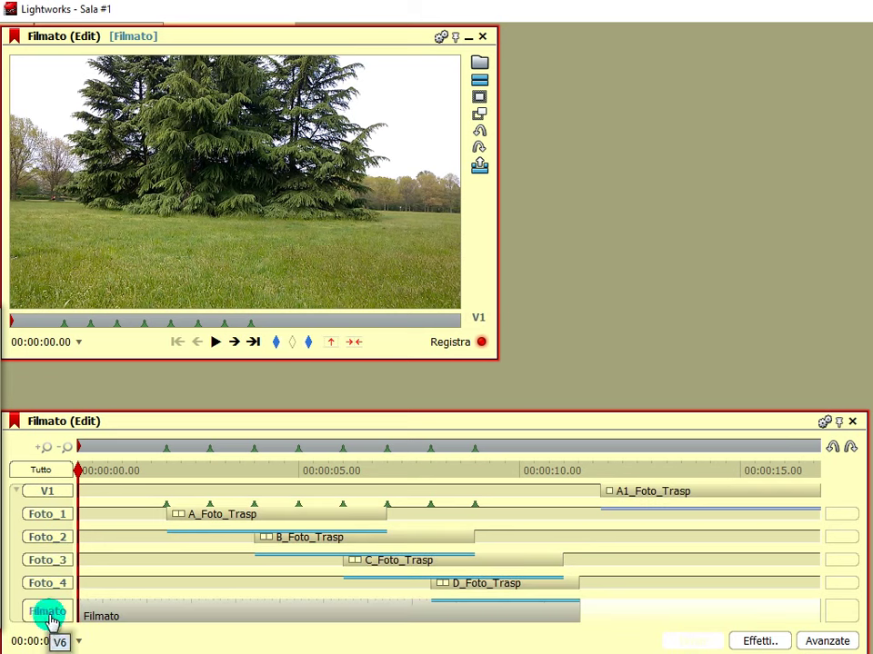
pyautogui.click(49, 615)
pyautogui.click(55, 586)
pyautogui.click(54, 586)
pyautogui.click(44, 516)
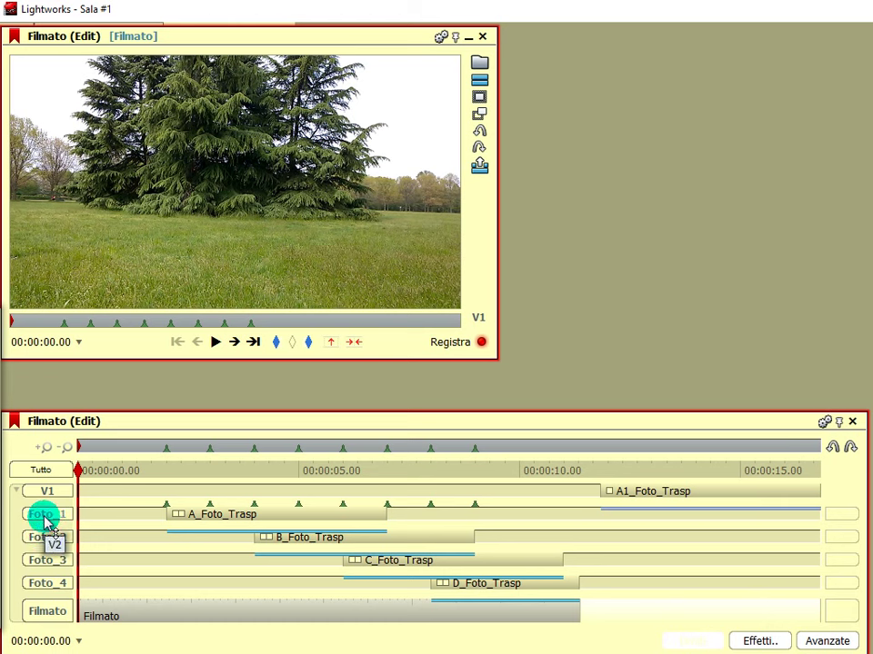
pyautogui.click(45, 516)
pyautogui.click(55, 493)
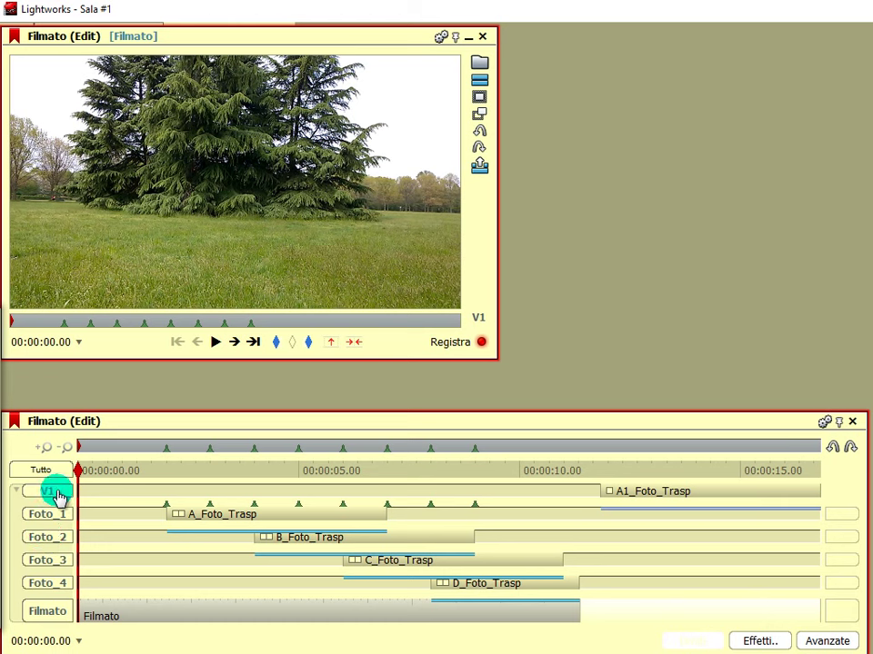
pyautogui.click(54, 494)
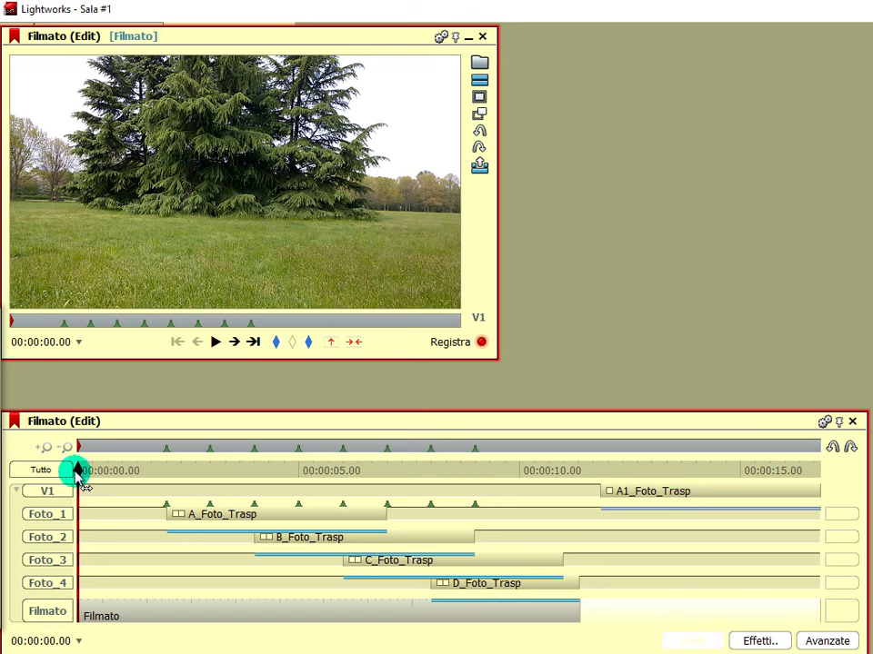
# Step: Scrub the playhead from the start of the timeline to about 00:00:01.03
pyautogui.moveTo(78, 470); pyautogui.dragTo(116, 496)
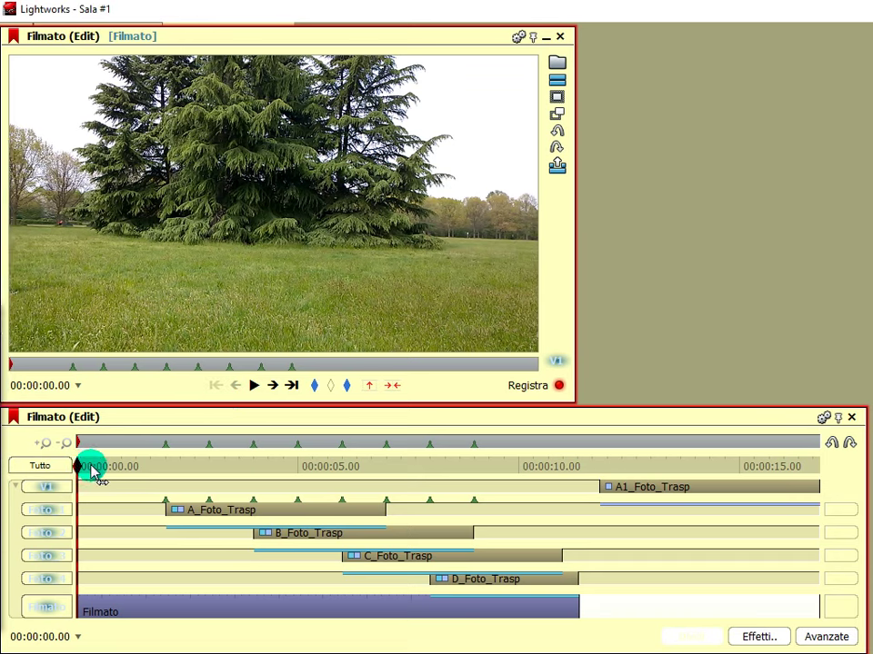
pyautogui.click(121, 466)
pyautogui.moveTo(121, 466)
pyautogui.mouseDown()
pyautogui.moveTo(138, 467)
pyautogui.moveTo(126, 467)
pyautogui.mouseUp()
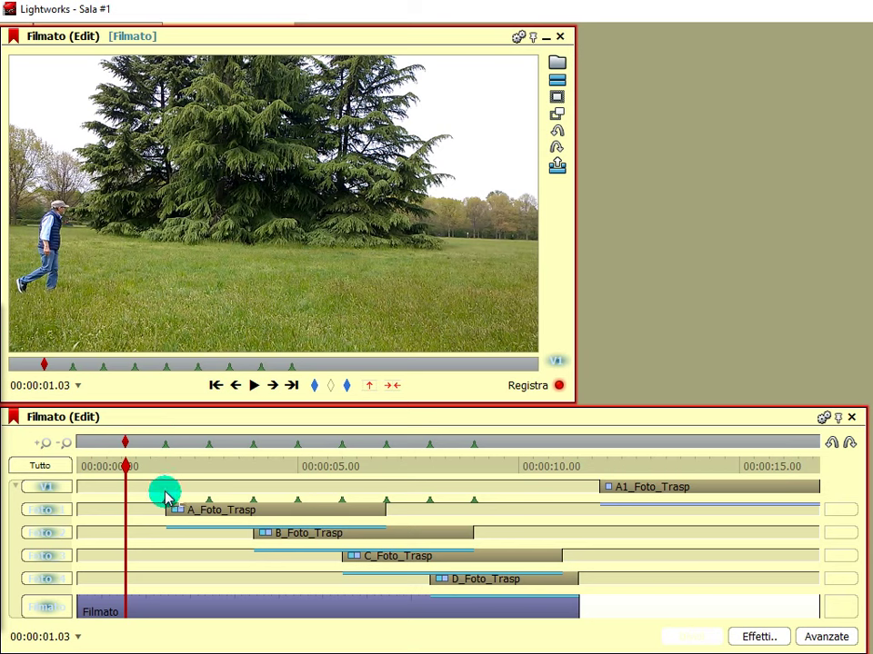
# Step: Jump to the event at 00:00:02.00, return to the start, and step forward event by event to 00:00:06.00
pyautogui.click(292, 386)
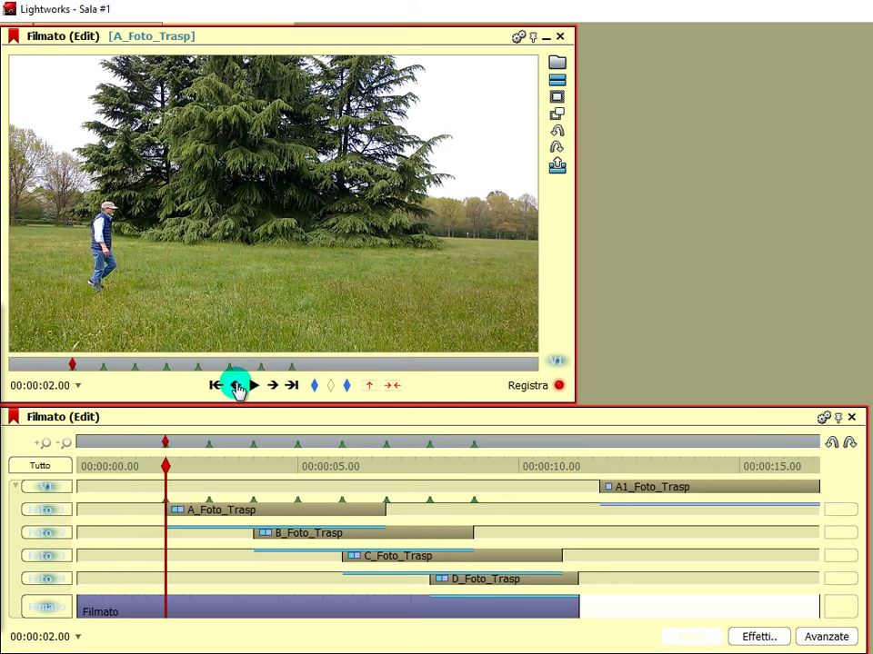
pyautogui.click(216, 387)
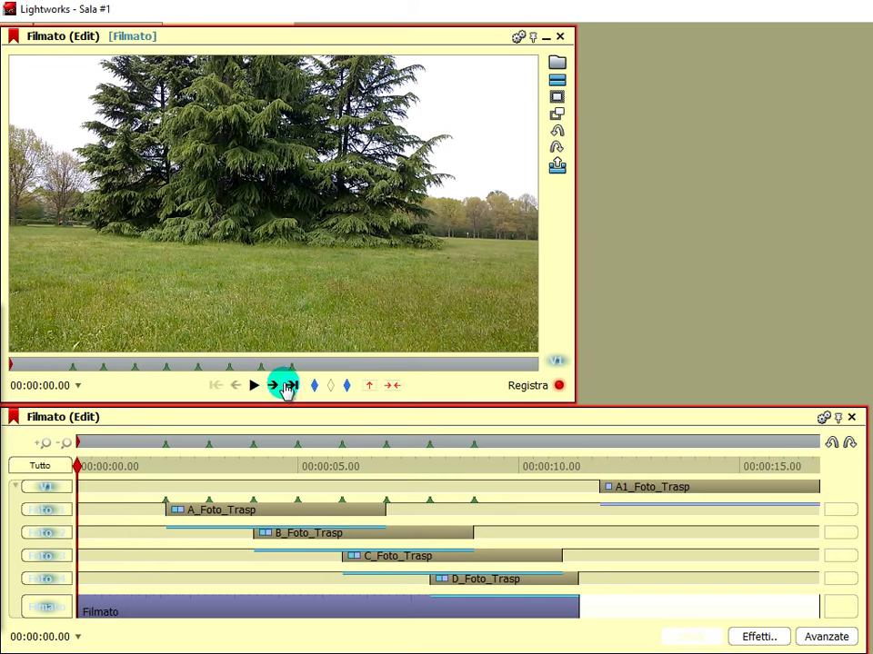
pyautogui.click(290, 386)
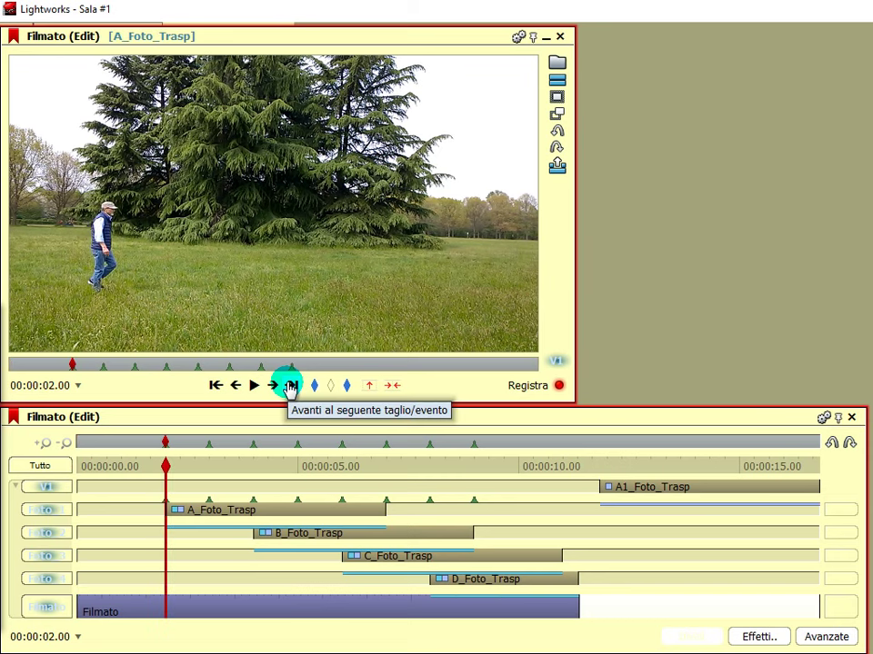
pyautogui.click(290, 387)
pyautogui.click(290, 386)
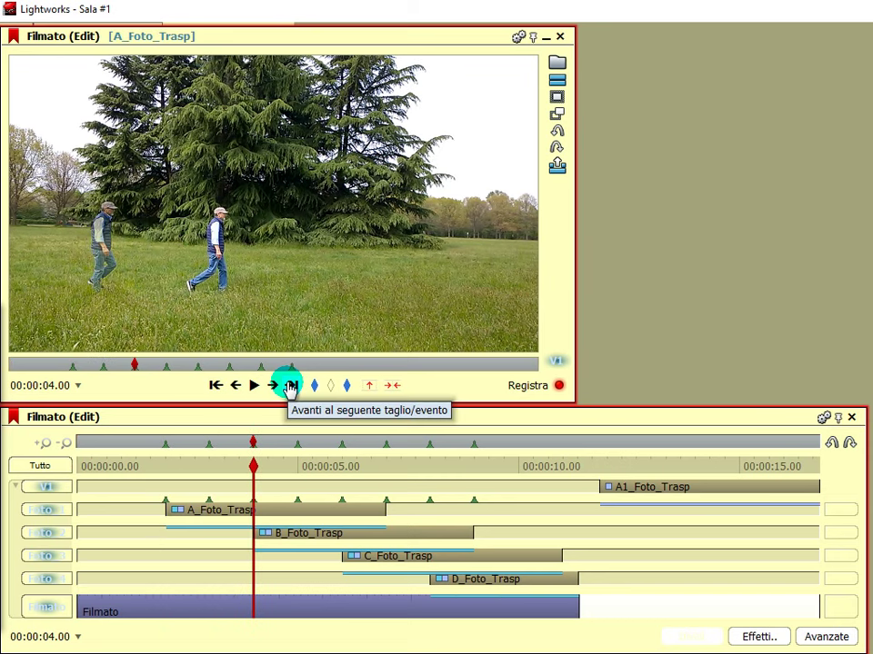
pyautogui.click(290, 386)
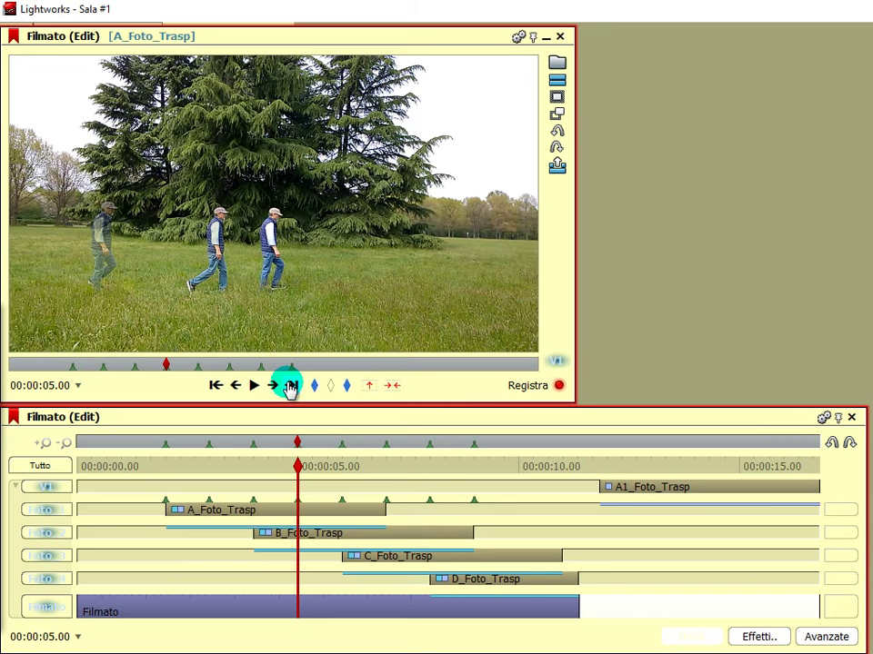
pyautogui.click(290, 386)
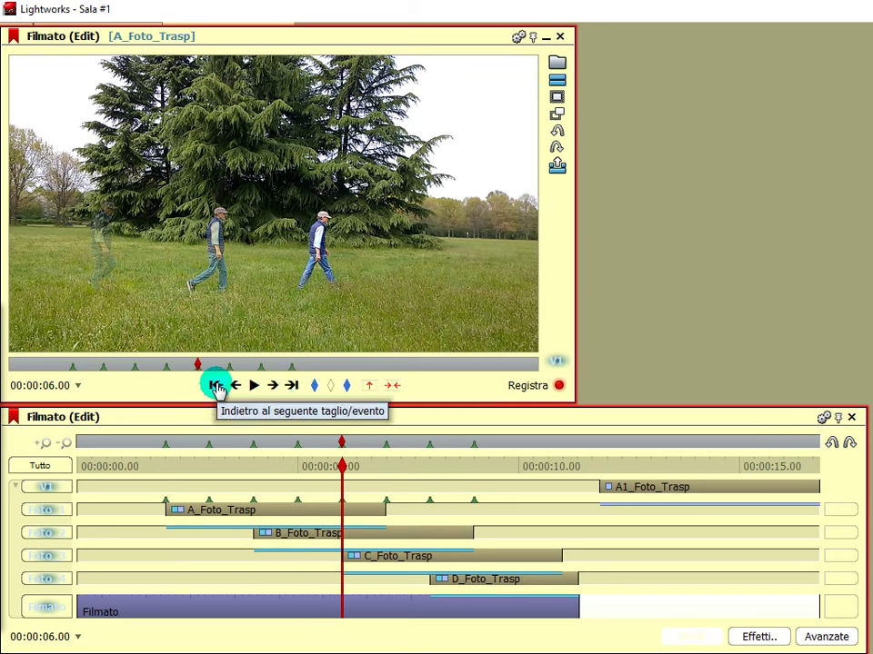
# Step: Step back marker by marker to 00:00:02.00 and open the viewer's timecode for editing
pyautogui.click(215, 386)
pyautogui.click(215, 385)
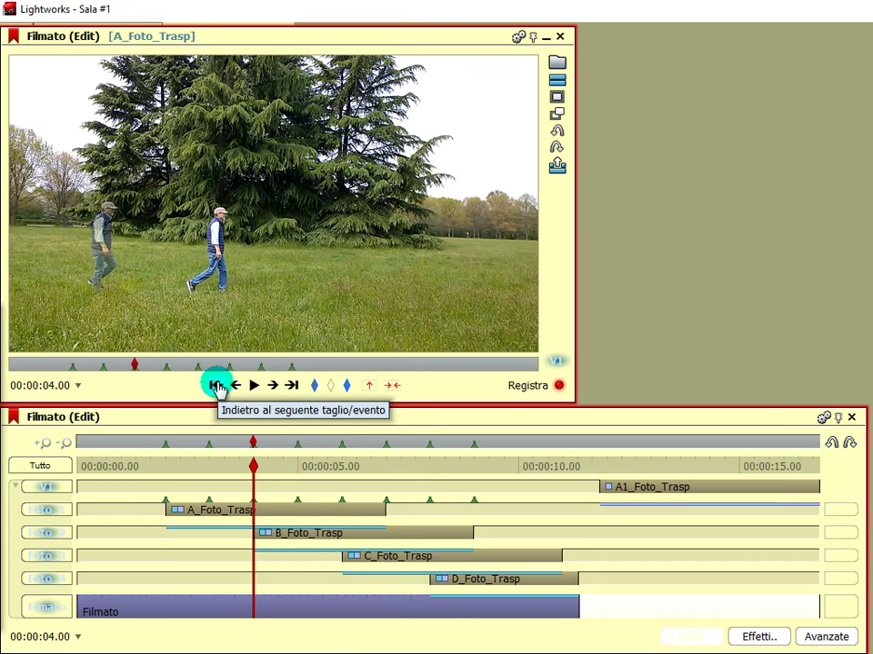
pyautogui.click(214, 385)
pyautogui.click(214, 386)
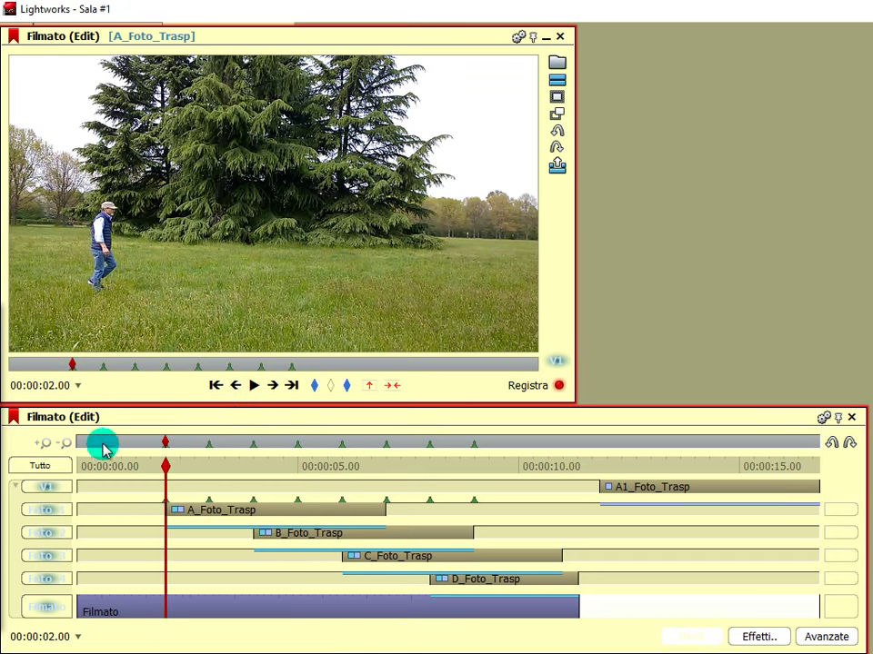
pyautogui.click(53, 387)
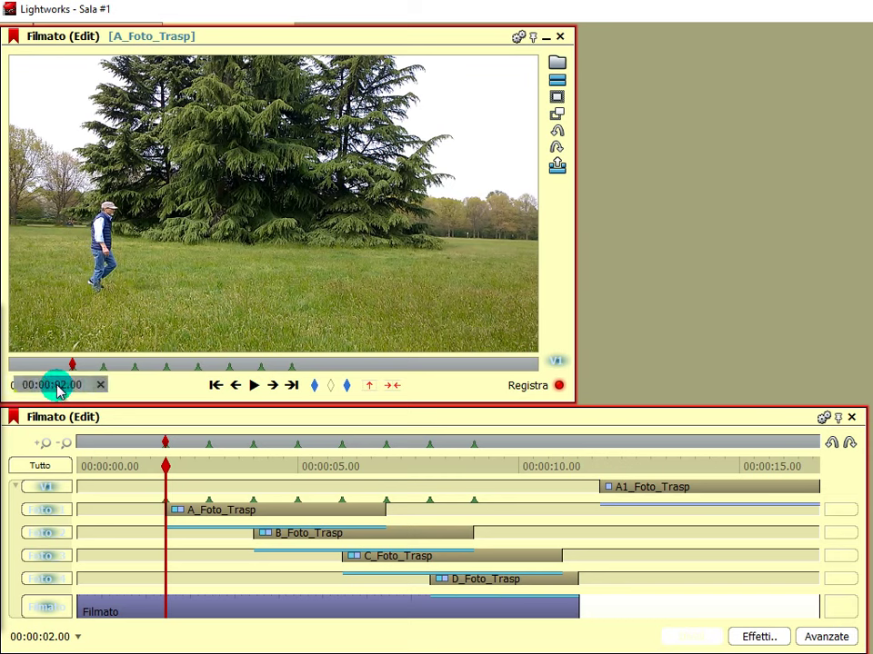
# Step: Step forward to the marker at 00:00:04.00 and move the playhead back to about 00:00:02.16
pyautogui.click(292, 387)
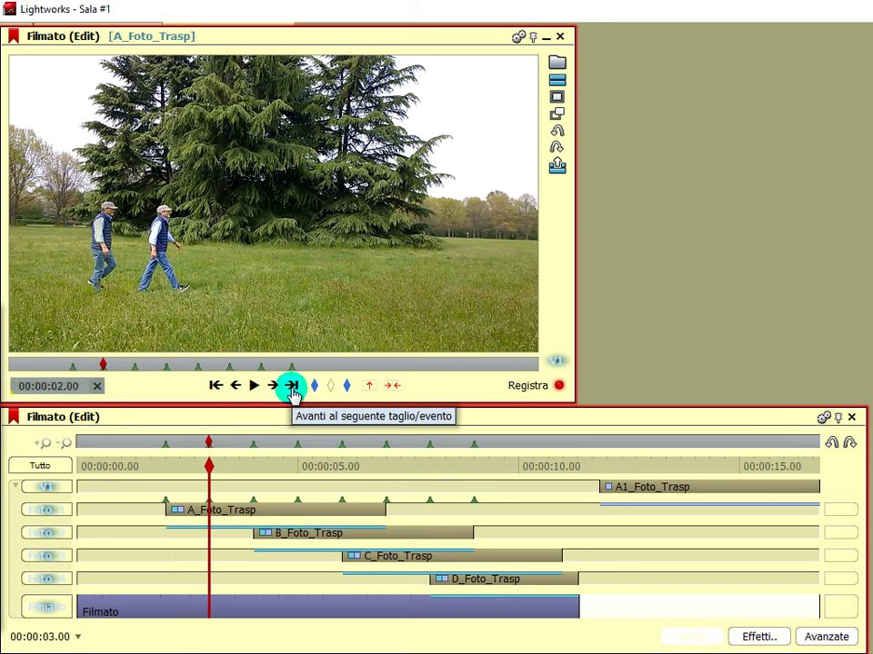
pyautogui.click(292, 387)
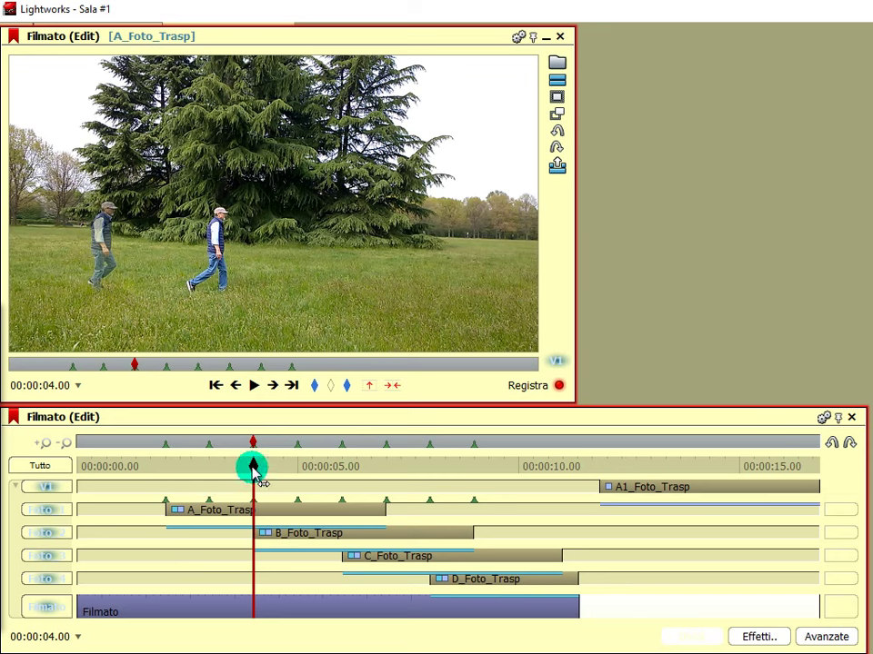
pyautogui.moveTo(254, 470); pyautogui.dragTo(190, 479)
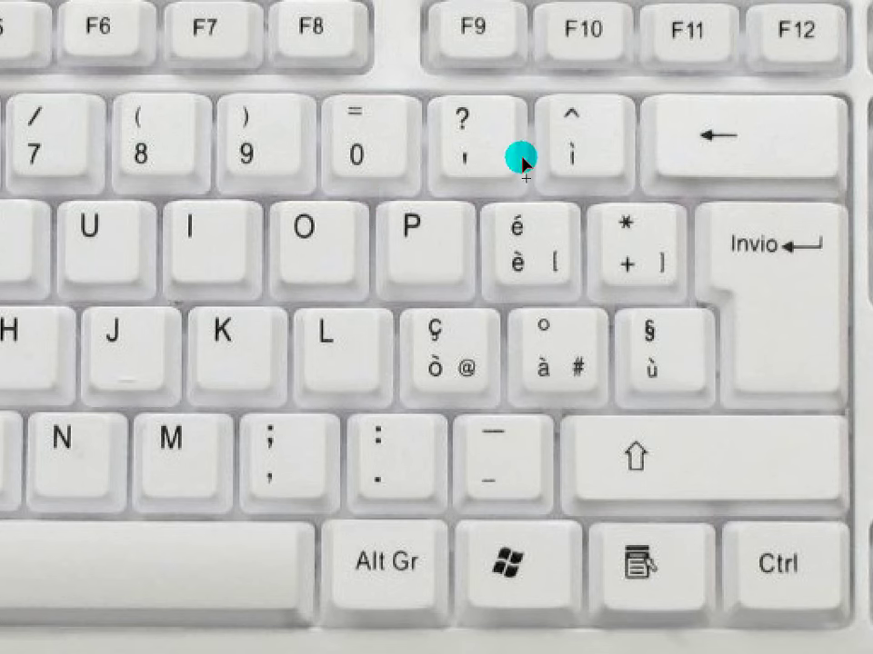
pyautogui.moveTo(405, 94); pyautogui.dragTo(494, 178)
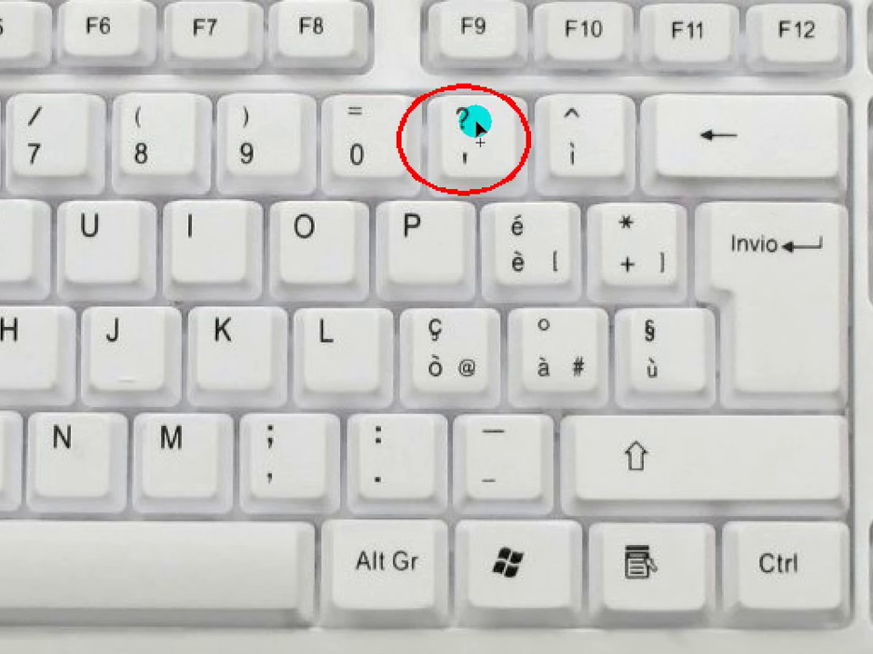
pyautogui.moveTo(450, 137)
pyautogui.mouseDown()
pyautogui.moveTo(456, 163)
pyautogui.moveTo(488, 178)
pyautogui.moveTo(477, 173)
pyautogui.mouseUp()
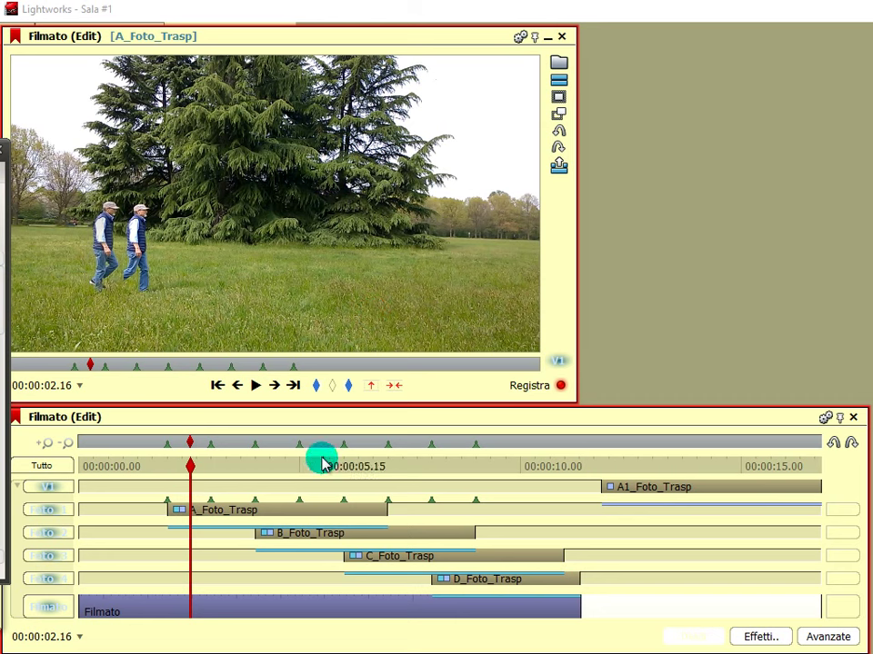
# Step: Jump to the marker at 00:00:03.00, open the edit's marker list and place it clear of the timeline tracks
pyautogui.moveTo(208, 467)
pyautogui.mouseDown()
pyautogui.moveTo(220, 464)
pyautogui.moveTo(183, 463)
pyautogui.moveTo(351, 464)
pyautogui.moveTo(278, 473)
pyautogui.moveTo(200, 469)
pyautogui.mouseUp()
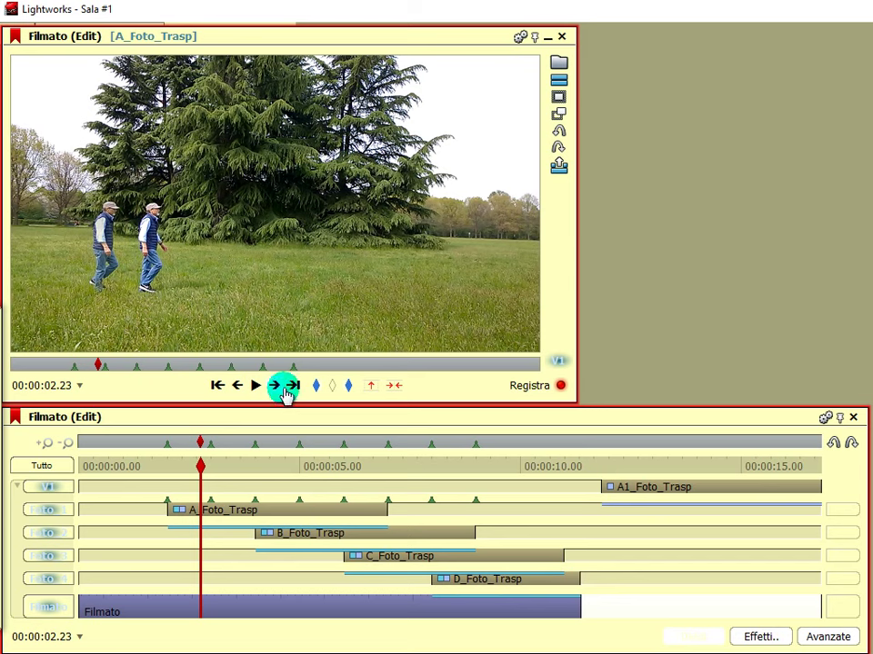
pyautogui.click(292, 385)
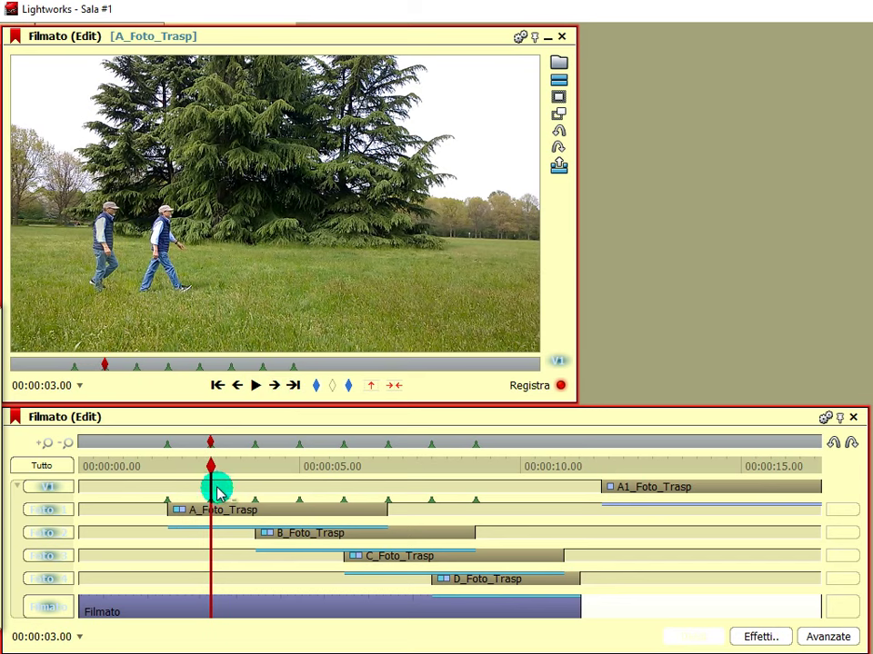
pyautogui.hotkey('ctrl', 'm')
pyautogui.moveTo(752, 331); pyautogui.dragTo(492, 225)
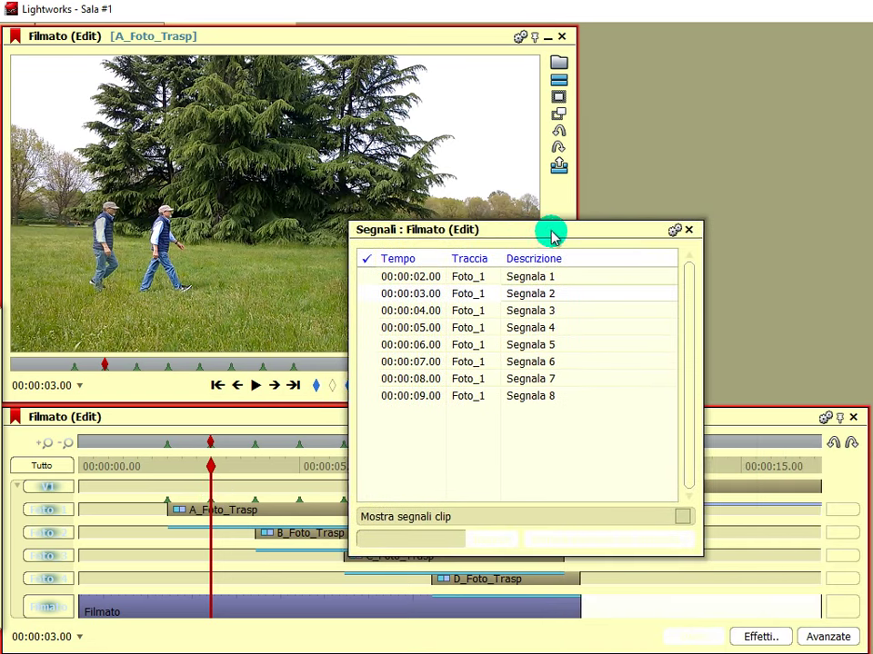
pyautogui.moveTo(549, 230); pyautogui.dragTo(668, 103)
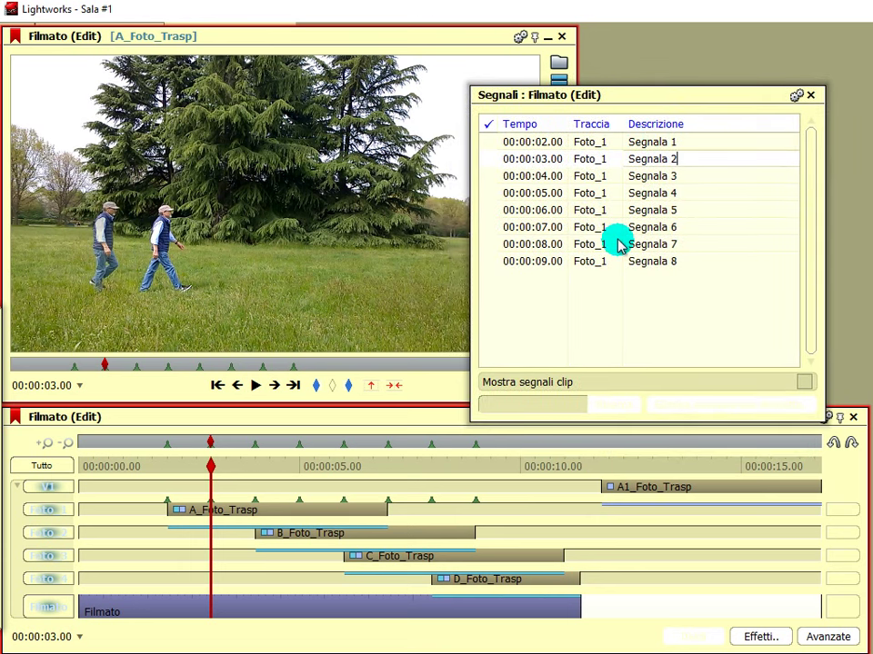
# Step: Use the marker list to jump to the markers at 00:00:06.00, 00:00:08.00, 00:00:06.00, 00:00:05.00 and 00:00:02.00
pyautogui.click(536, 215)
pyautogui.click(554, 247)
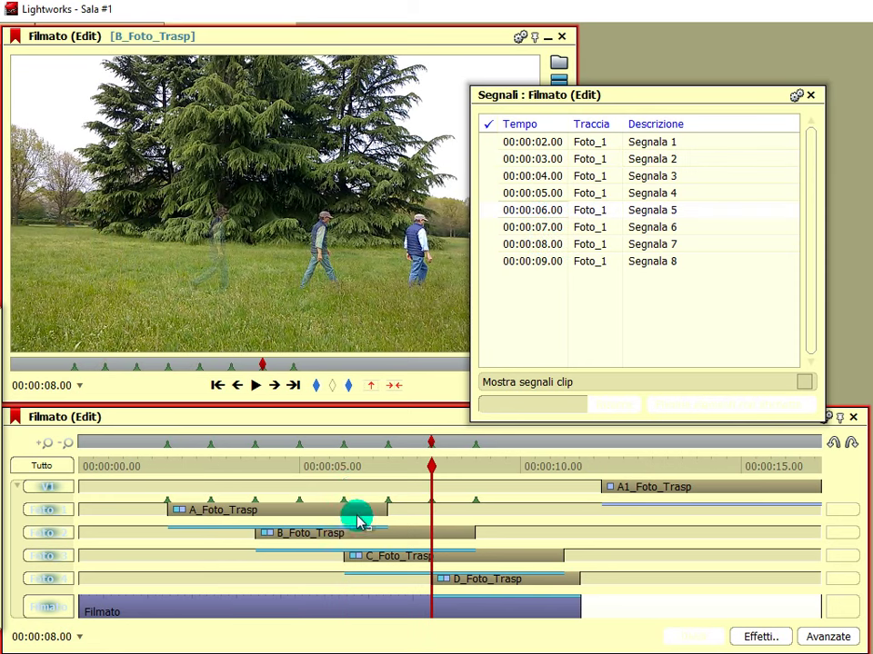
pyautogui.click(548, 213)
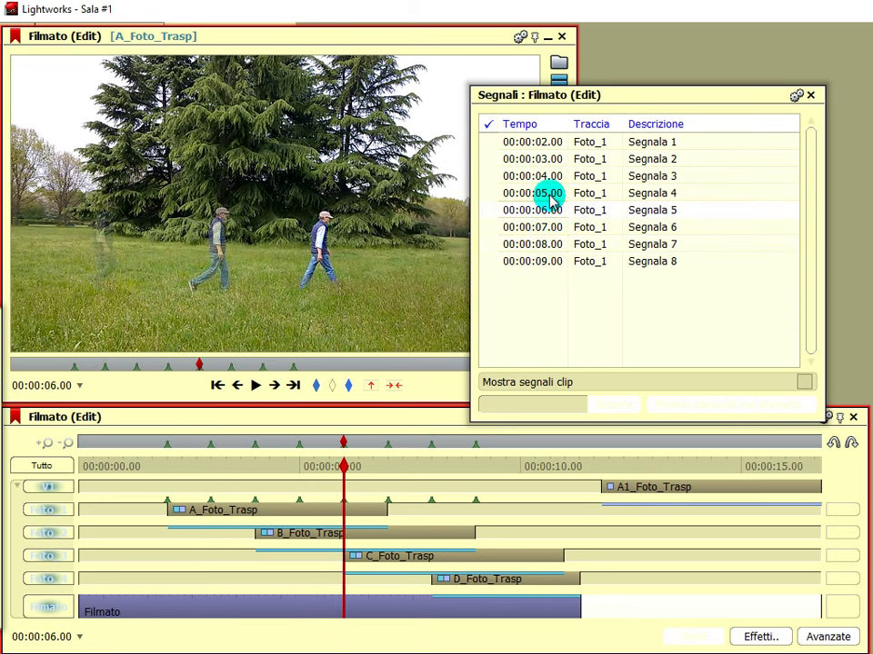
pyautogui.click(550, 194)
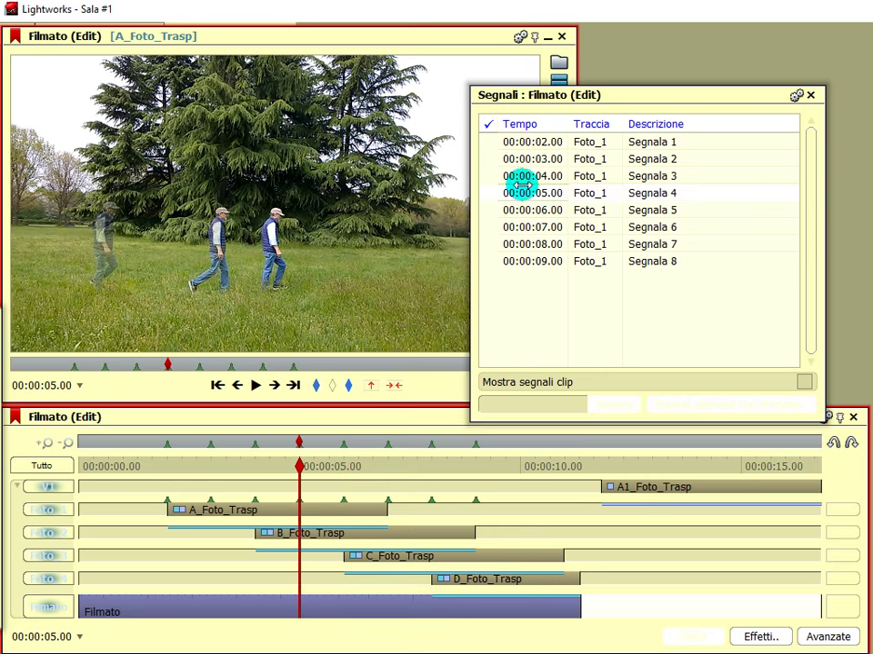
pyautogui.click(534, 143)
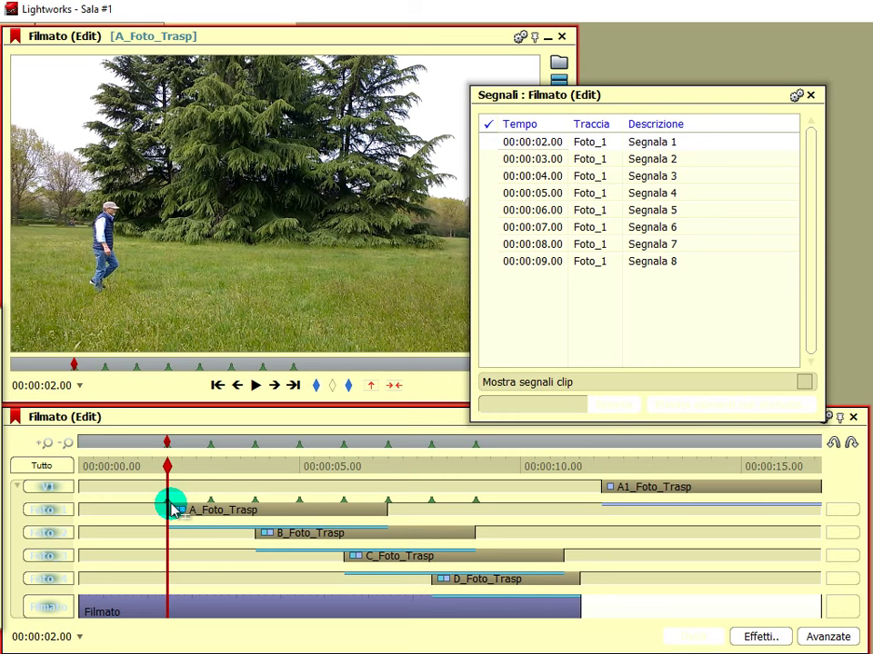
# Step: Change the description of the marker at 00:00:02.00 to "Primo punto"
pyautogui.doubleClick(625, 142)
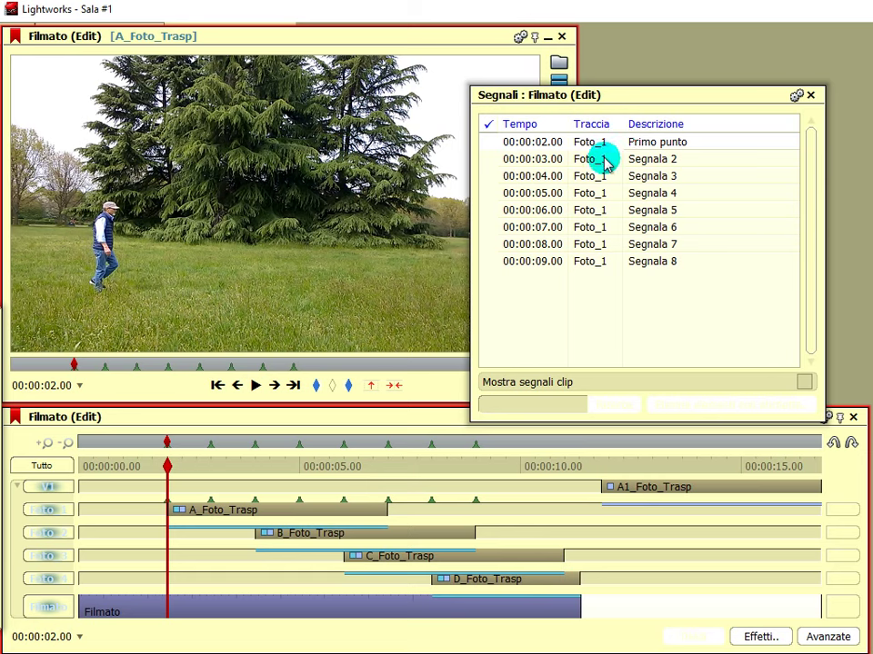
# Step: Tag the marker at 00:00:03.00 in the marker list and try to delete the tagged marker
pyautogui.doubleClick(635, 159)
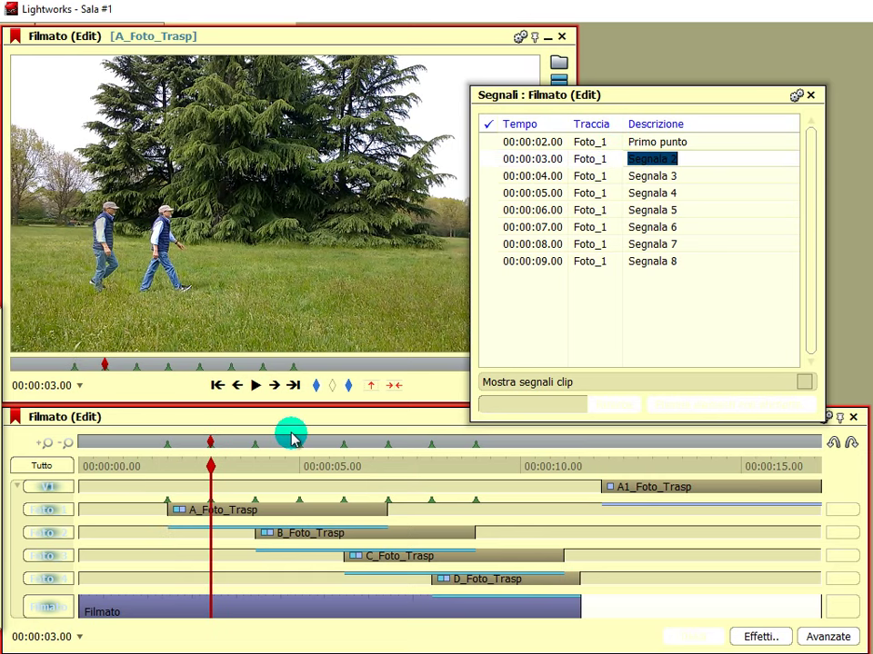
pyautogui.click(491, 159)
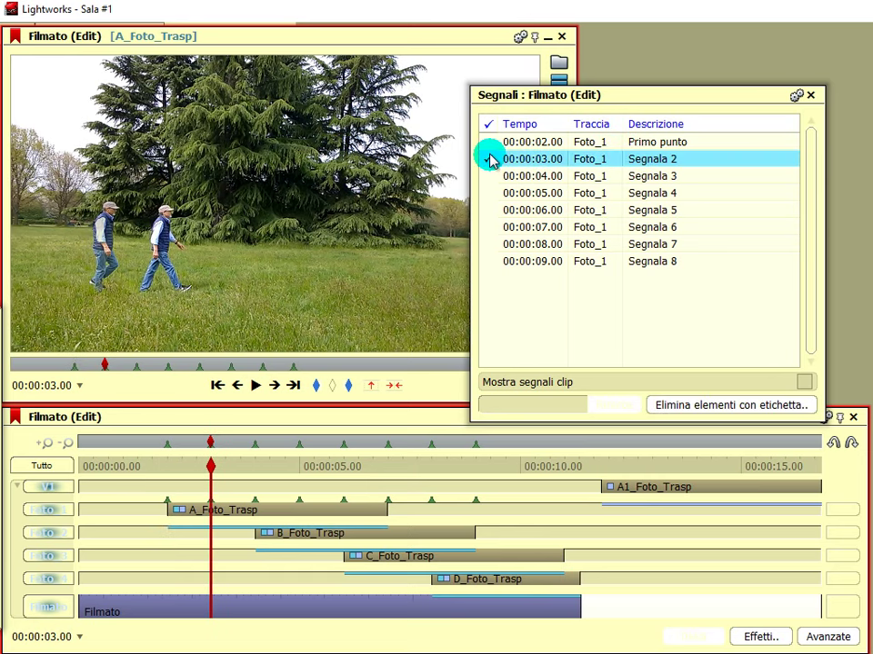
pyautogui.click(697, 411)
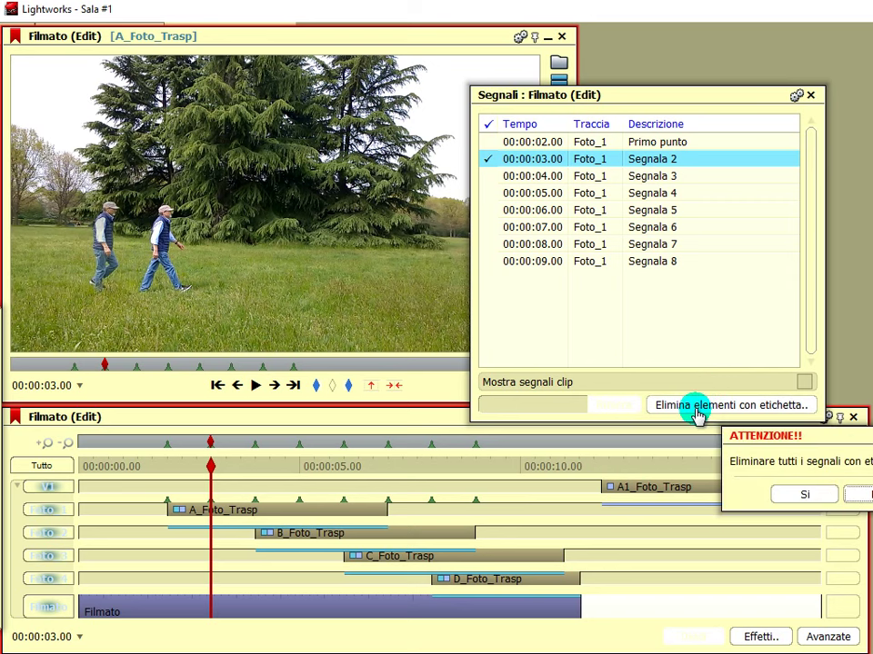
pyautogui.moveTo(794, 440); pyautogui.dragTo(479, 423)
pyautogui.click(483, 477)
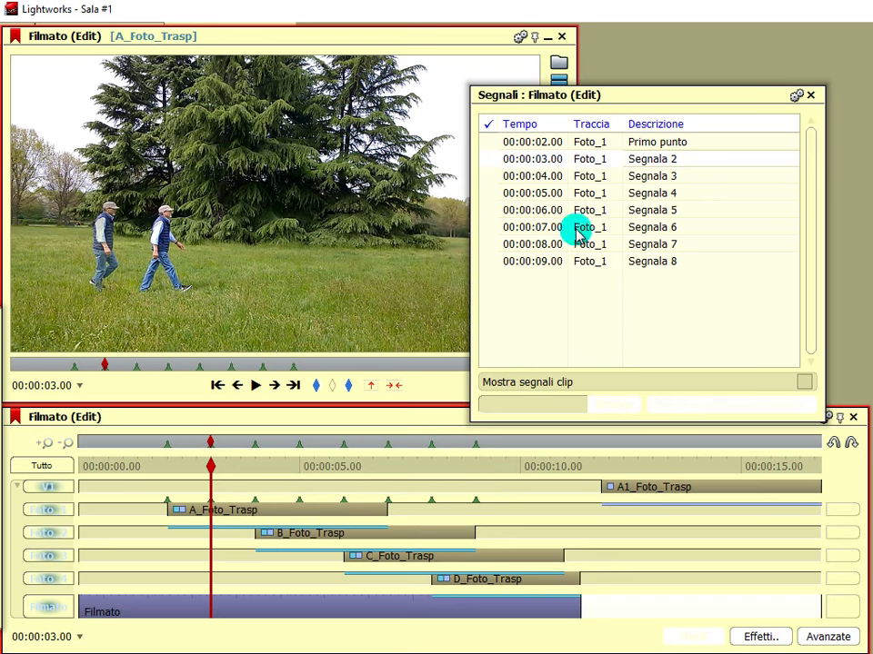
# Step: Tag the marker at 00:00:03.00 in the marker list and delete the tagged marker
pyautogui.click(491, 159)
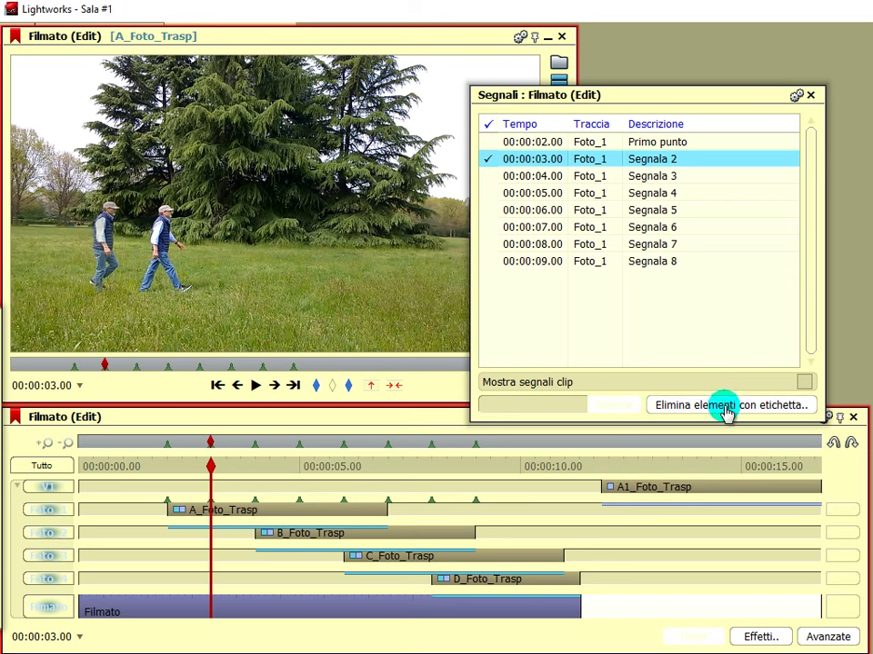
pyautogui.click(726, 406)
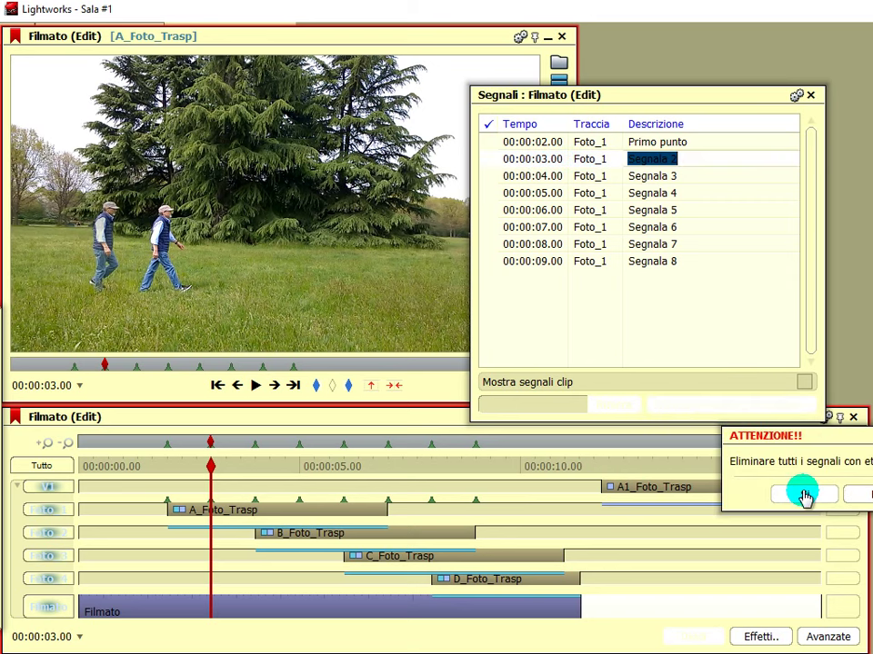
pyautogui.click(492, 159)
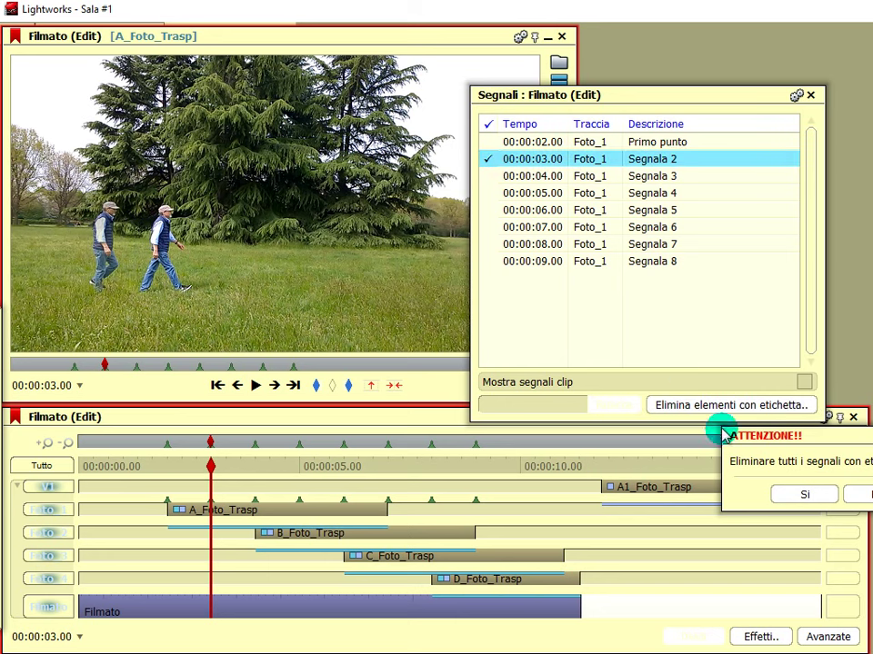
pyautogui.click(788, 496)
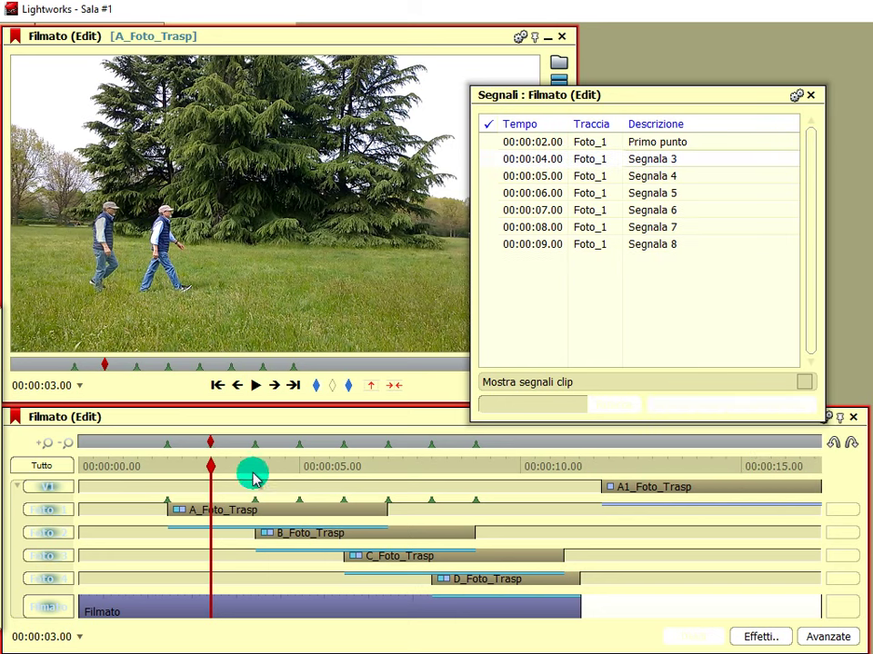
# Step: Go to the markers at 00:00:05.00 and 00:00:07.00, tag them and try to delete the tagged markers
pyautogui.click(294, 385)
pyautogui.click(294, 386)
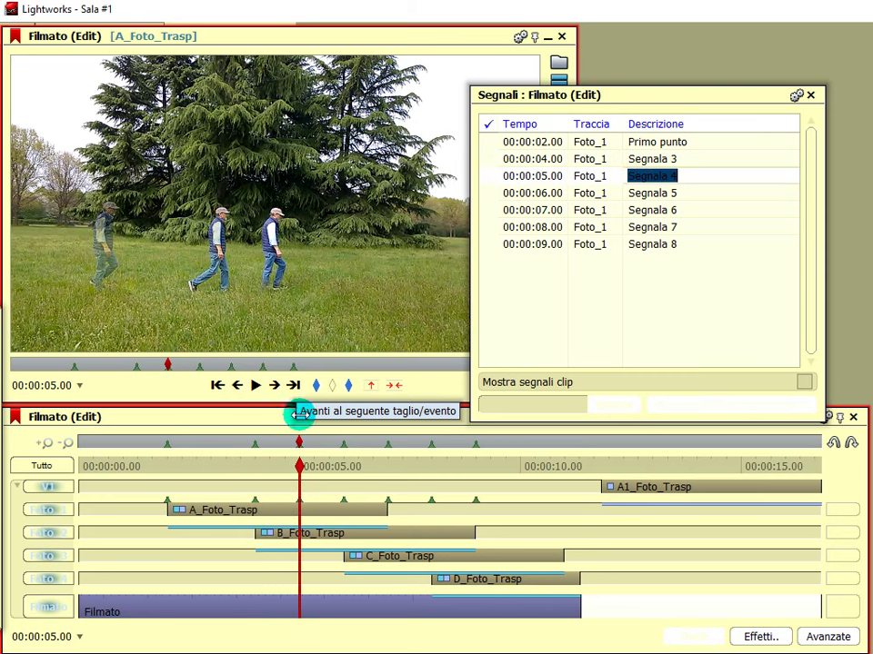
pyautogui.click(487, 179)
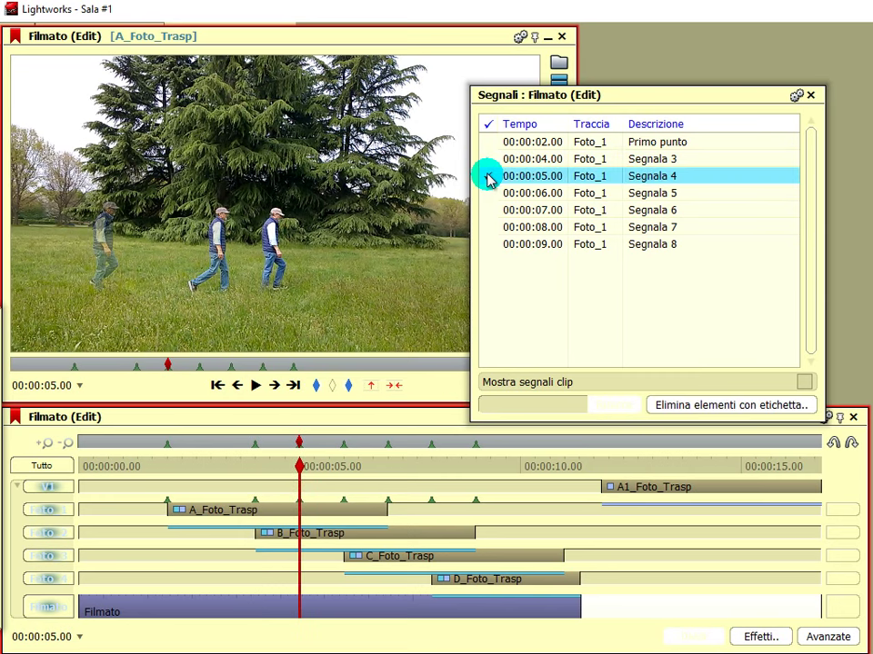
pyautogui.moveTo(300, 466); pyautogui.dragTo(378, 466)
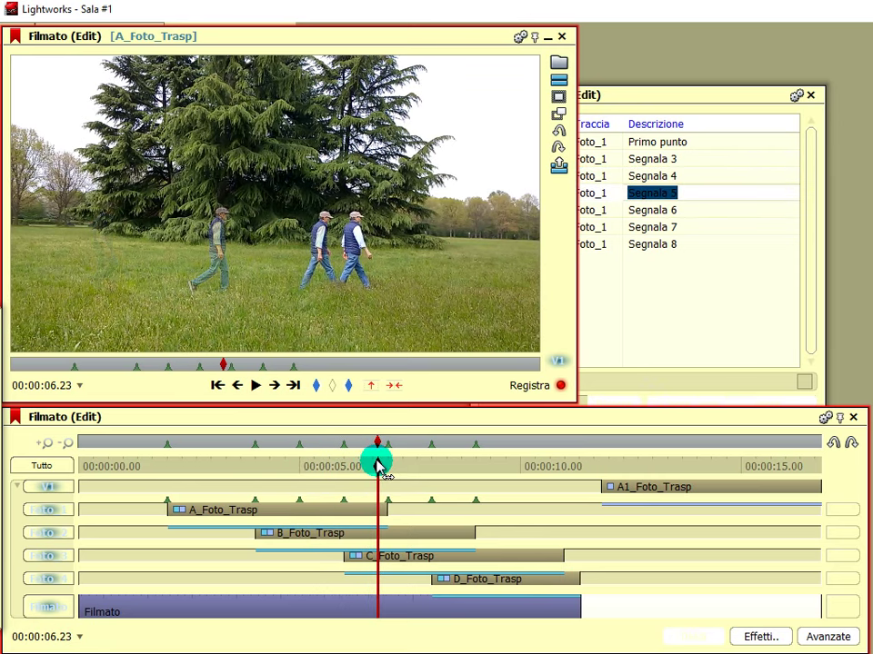
pyautogui.click(296, 389)
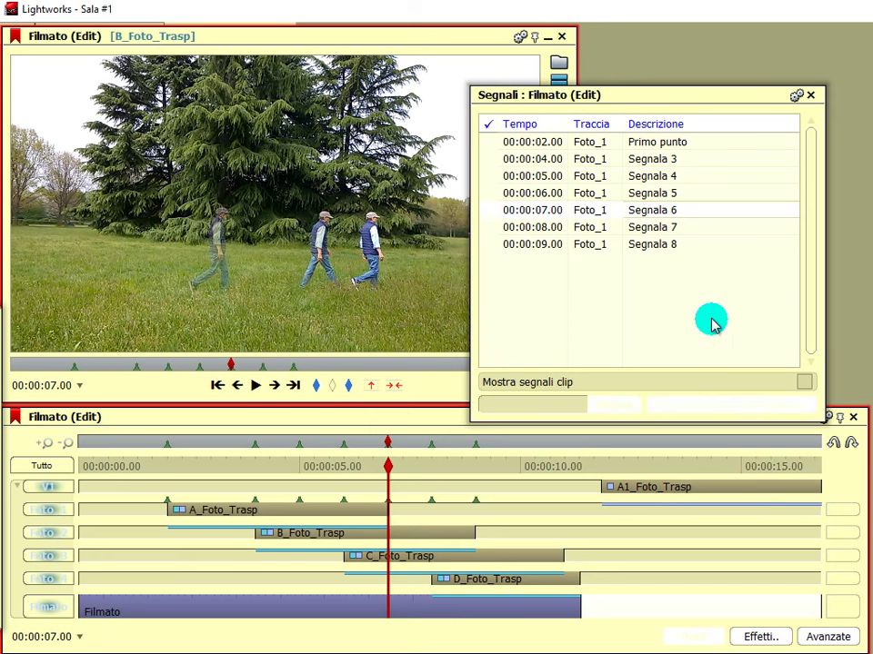
pyautogui.click(489, 213)
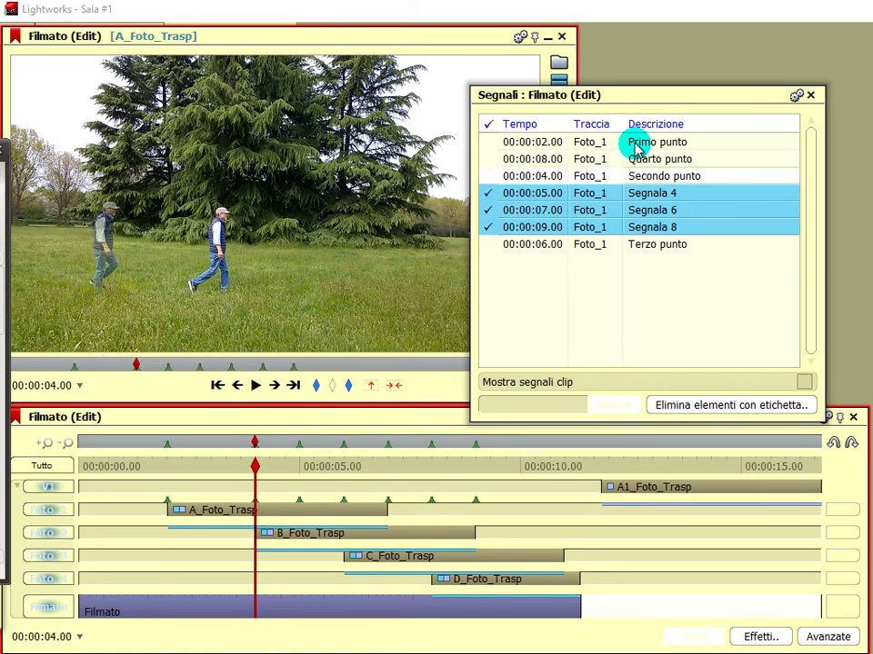
pyautogui.click(734, 405)
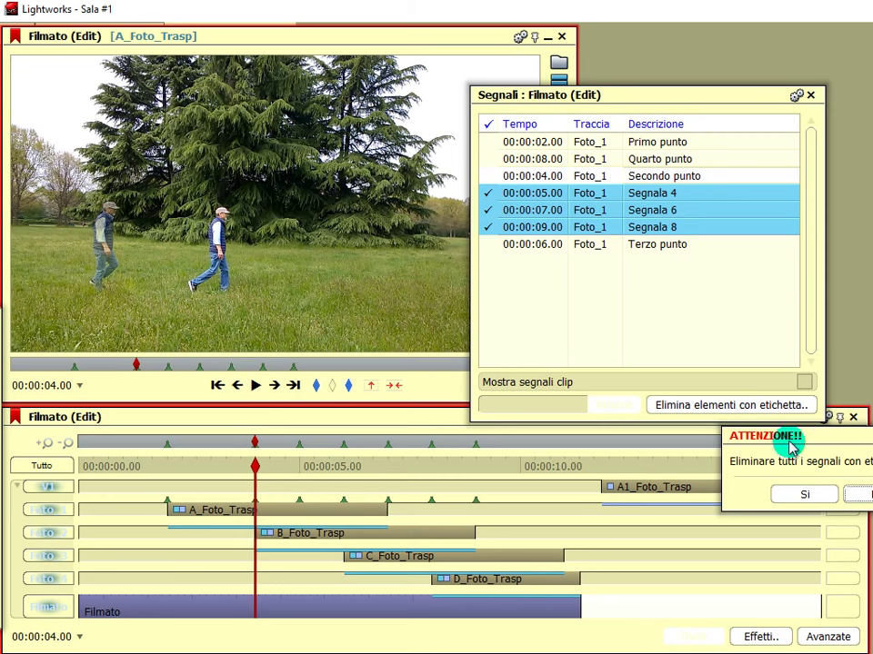
pyautogui.click(712, 505)
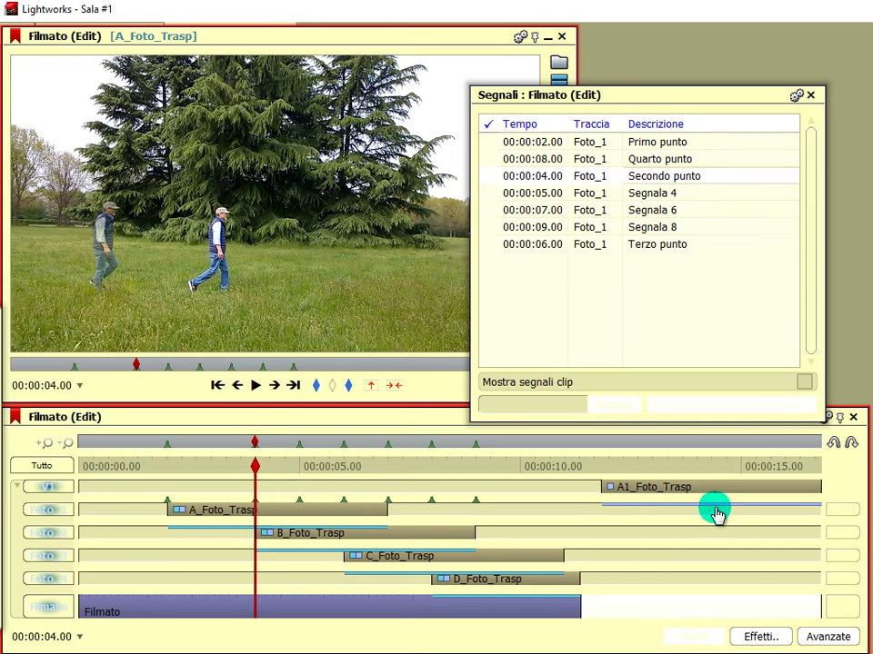
# Step: Tag the markers Segnala 4, Segnala 6 and Segnala 8 and delete all tagged markers
pyautogui.click(491, 193)
pyautogui.click(490, 210)
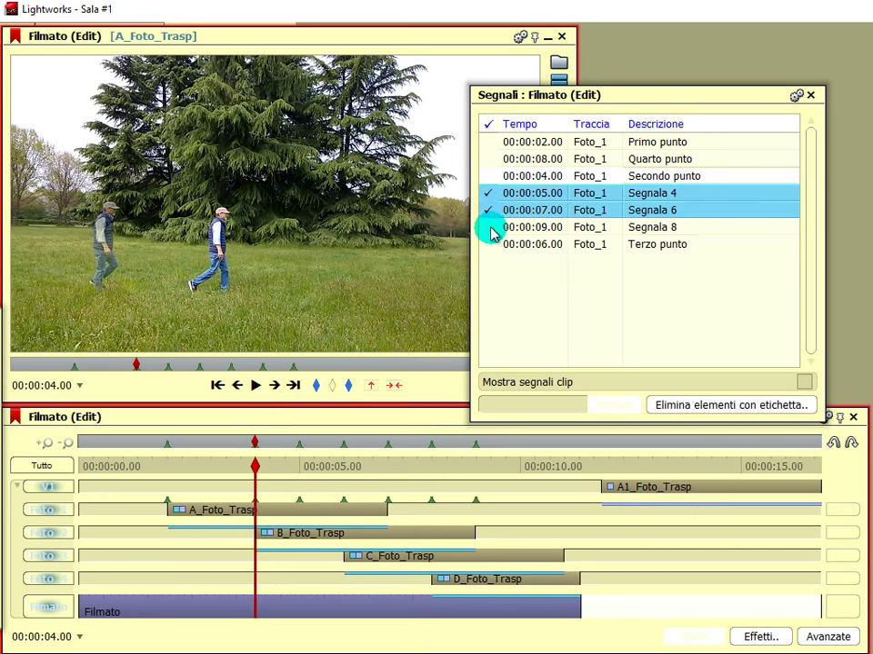
pyautogui.click(491, 228)
pyautogui.click(706, 409)
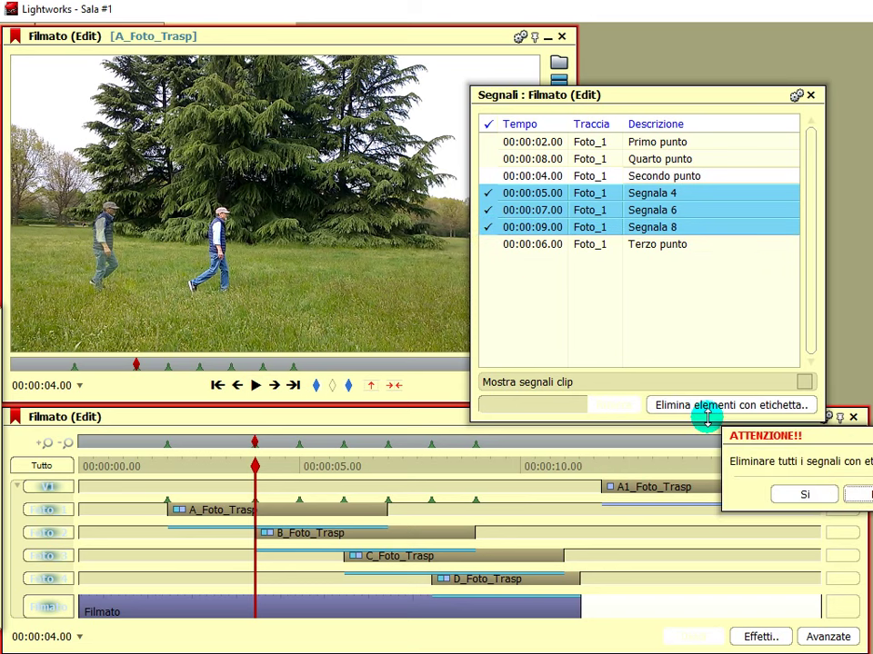
pyautogui.click(791, 498)
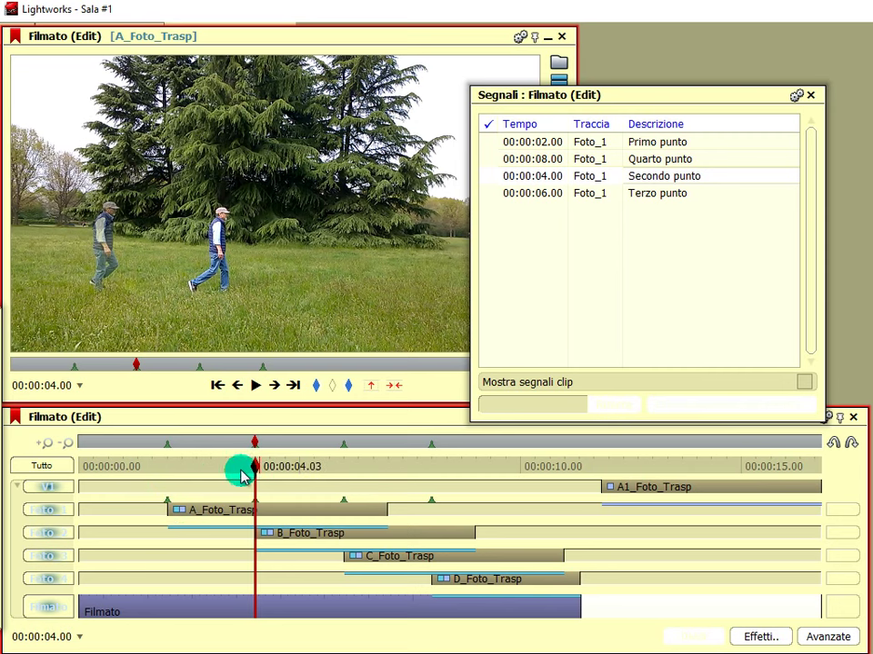
# Step: Scrub the timeline across the remaining markers to 00:00:08.00 and return to 00:00:01.26, just before the first marker
pyautogui.moveTo(165, 469); pyautogui.dragTo(432, 473)
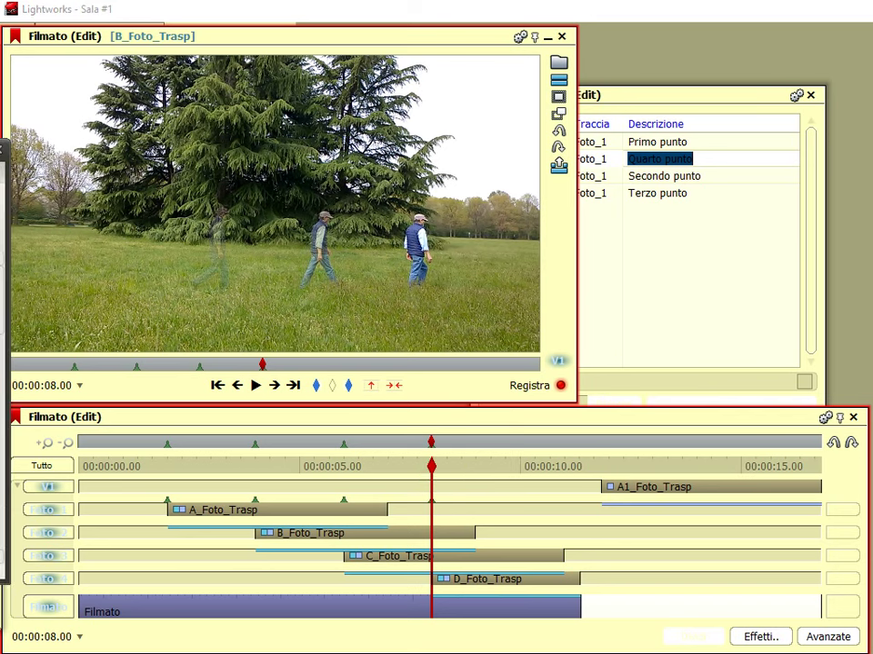
pyautogui.click(157, 466)
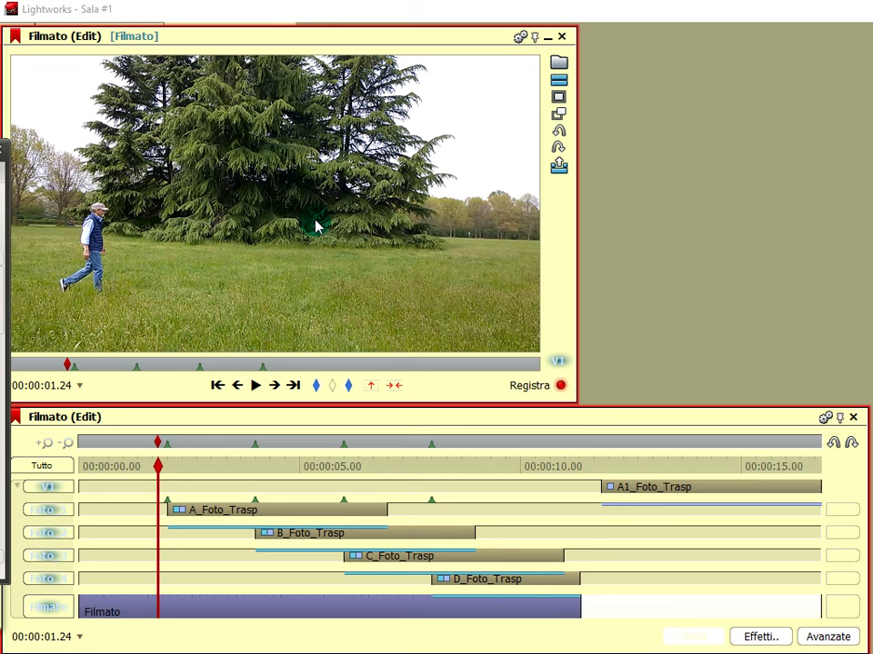
pyautogui.click(274, 386)
pyautogui.click(274, 385)
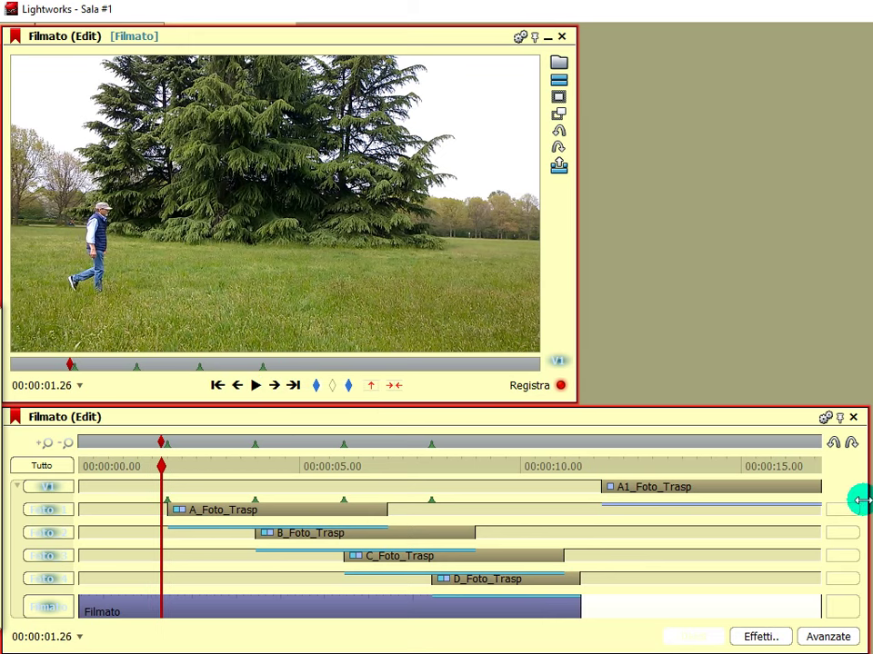
# Step: Widen the timeline window and advance frame by frame past the first marker to 00:00:02.02
pyautogui.moveTo(869, 528); pyautogui.dragTo(872, 527)
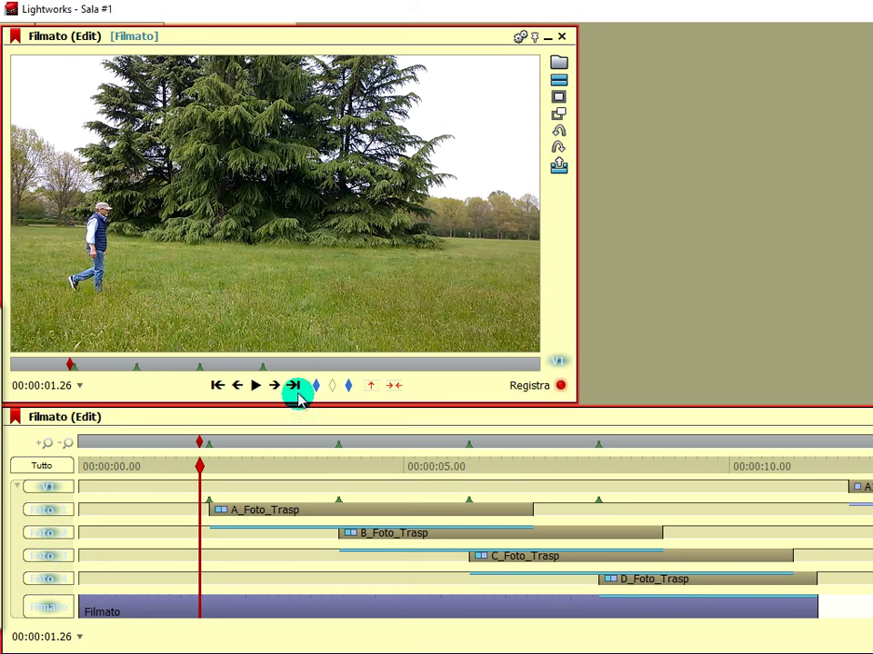
pyautogui.click(275, 386)
pyautogui.click(274, 385)
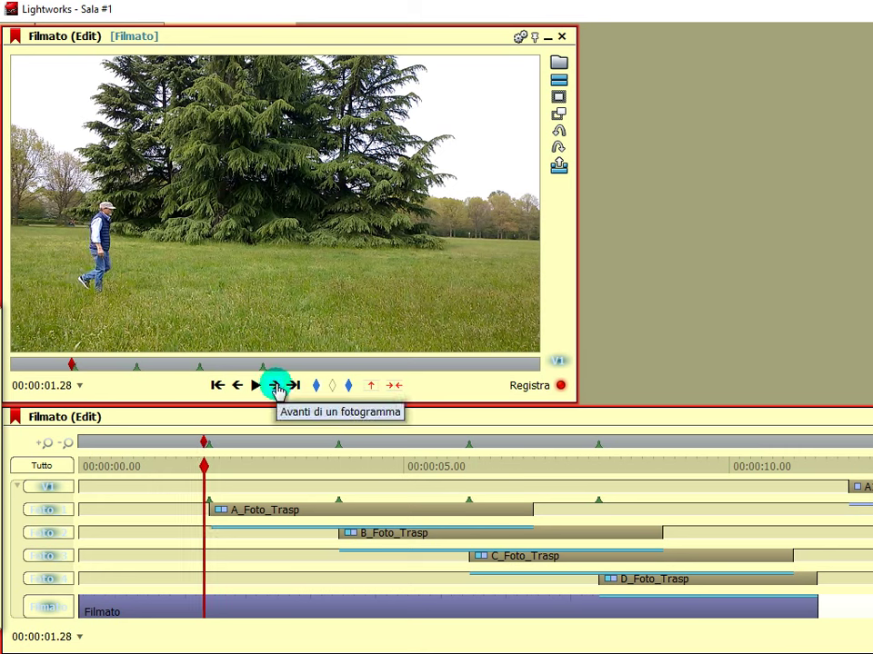
pyautogui.click(274, 386)
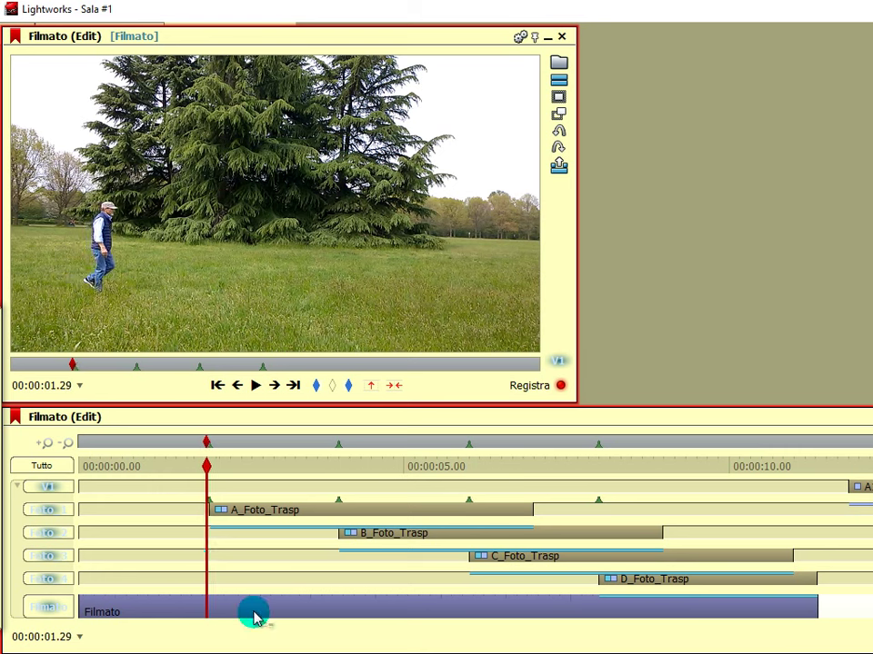
pyautogui.click(273, 385)
pyautogui.click(274, 386)
pyautogui.click(274, 385)
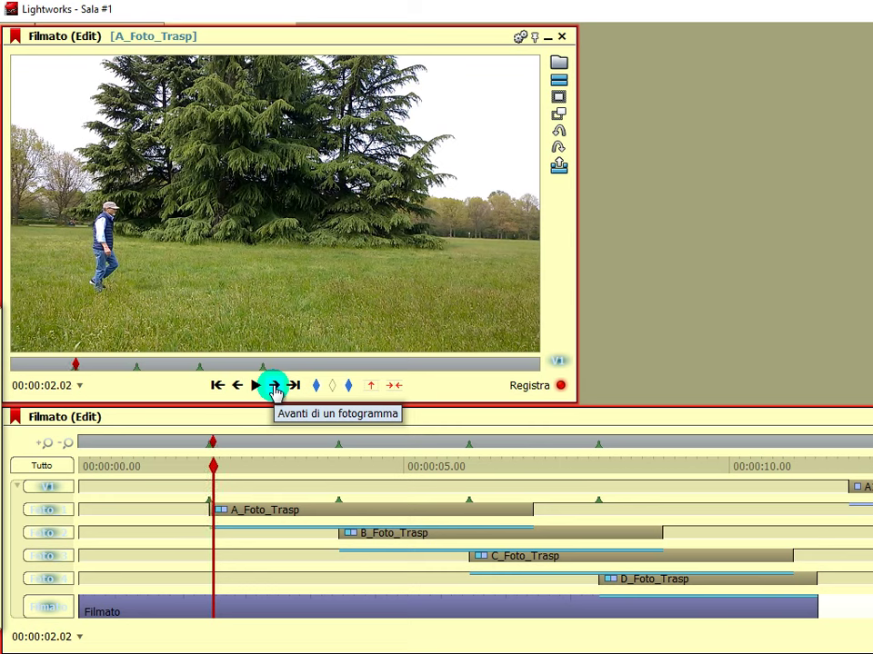
# Step: Advance frame by frame to 00:00:02.08 to examine how the walking man separates from the A_Foto_Trasp still
pyautogui.click(274, 385)
pyautogui.click(274, 385)
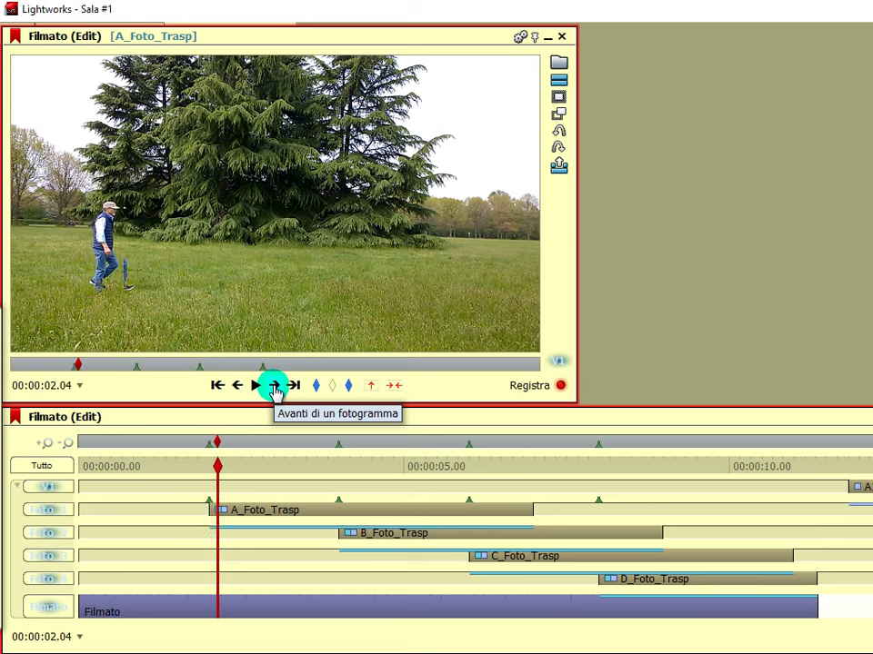
pyautogui.click(273, 386)
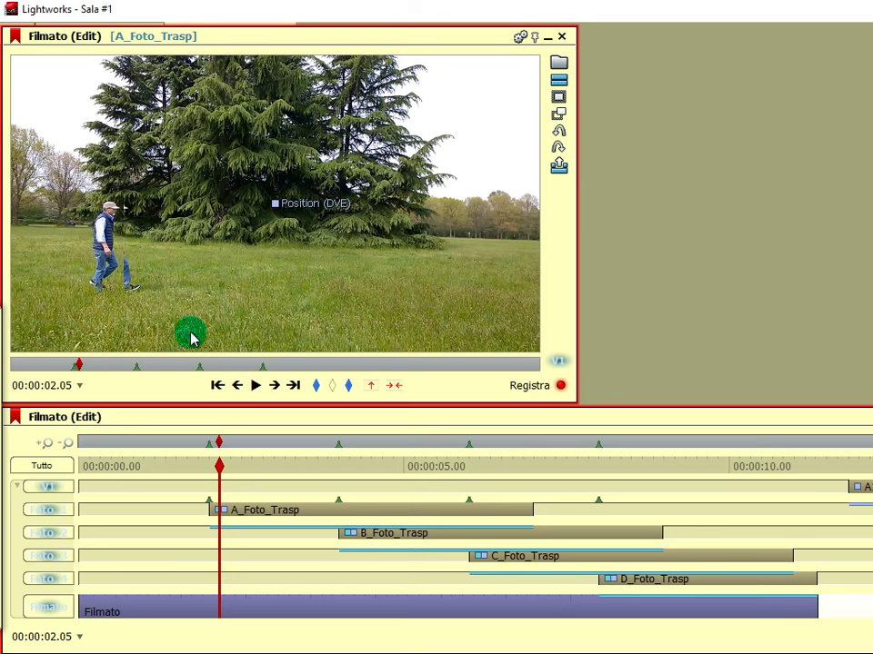
pyautogui.click(273, 385)
pyautogui.click(274, 385)
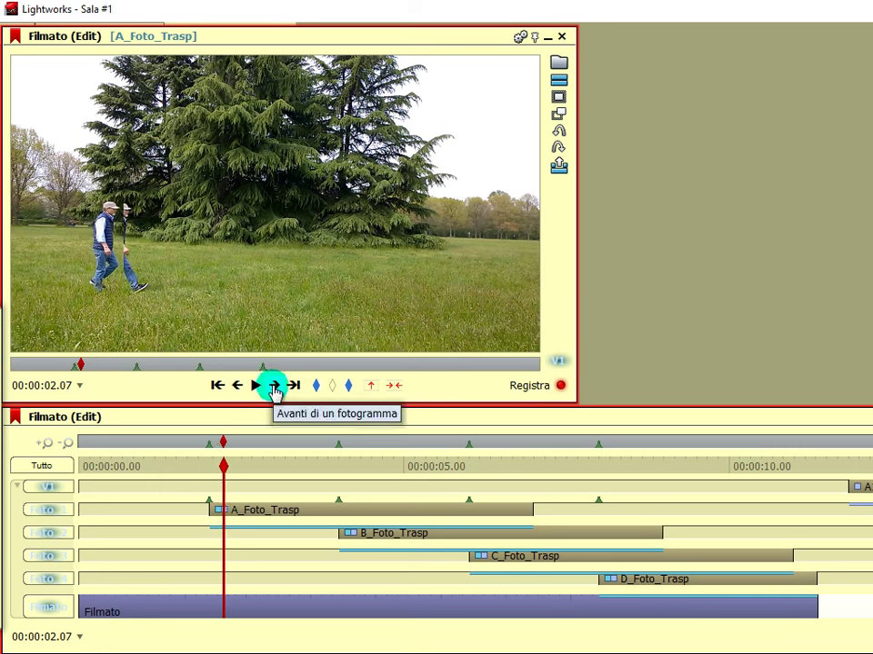
pyautogui.click(274, 385)
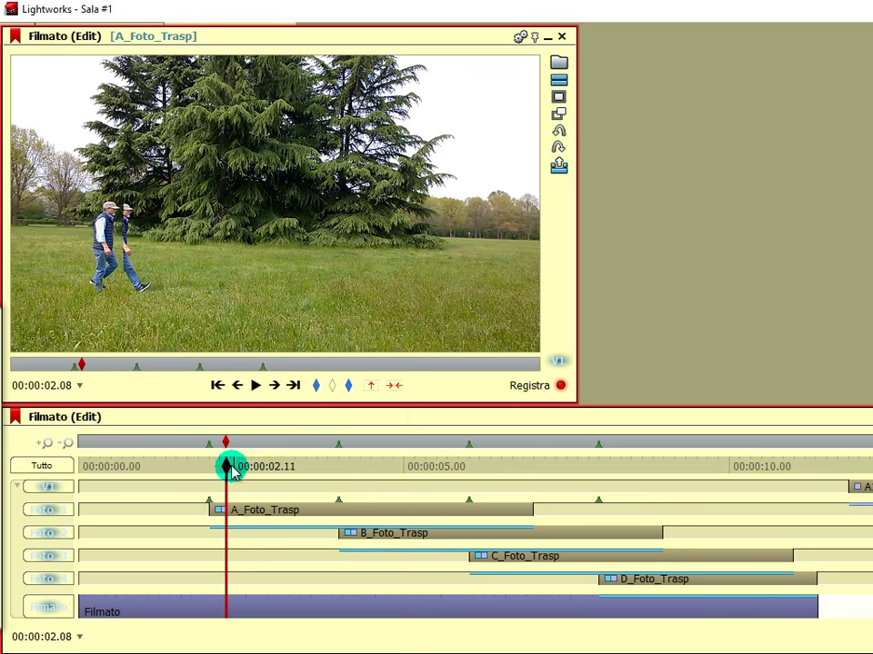
# Step: Move the playhead to just before the second marker and advance frame by frame to 00:00:04.06 to examine the start of B_Foto_Trasp
pyautogui.moveTo(230, 465); pyautogui.dragTo(331, 467)
pyautogui.click(277, 388)
pyautogui.click(276, 388)
pyautogui.click(277, 388)
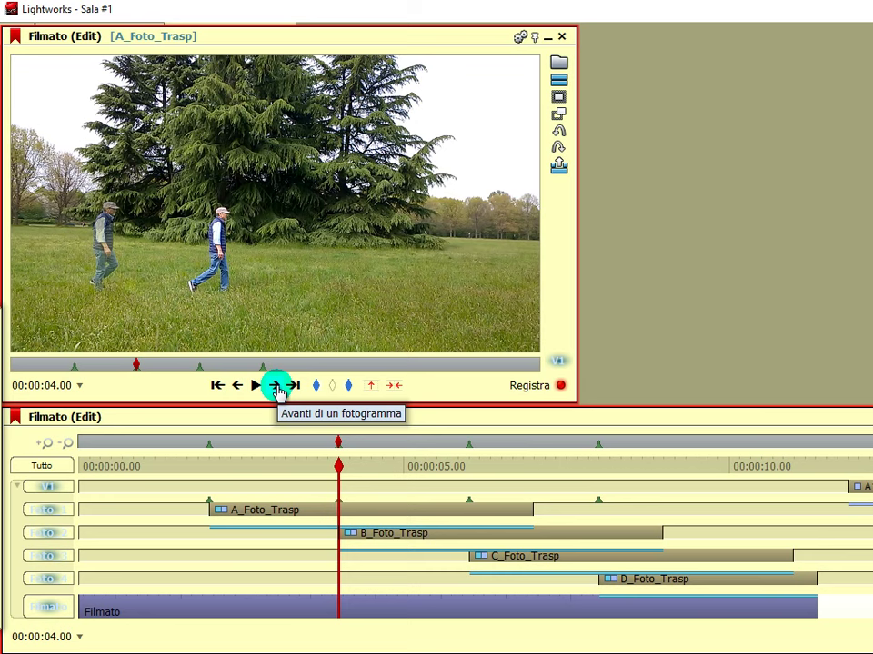
pyautogui.click(277, 388)
pyautogui.click(276, 388)
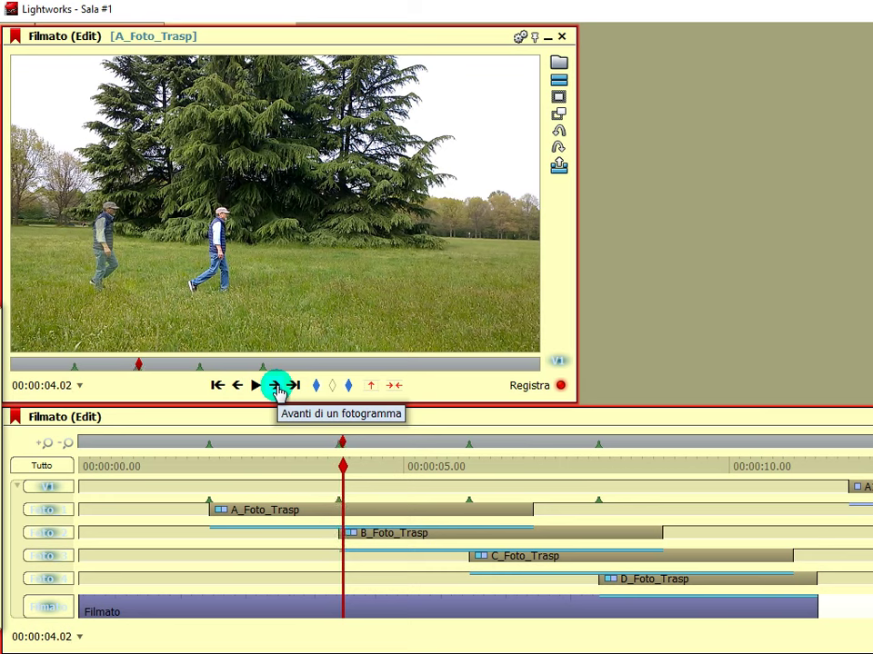
pyautogui.click(276, 388)
pyautogui.click(276, 388)
pyautogui.click(276, 389)
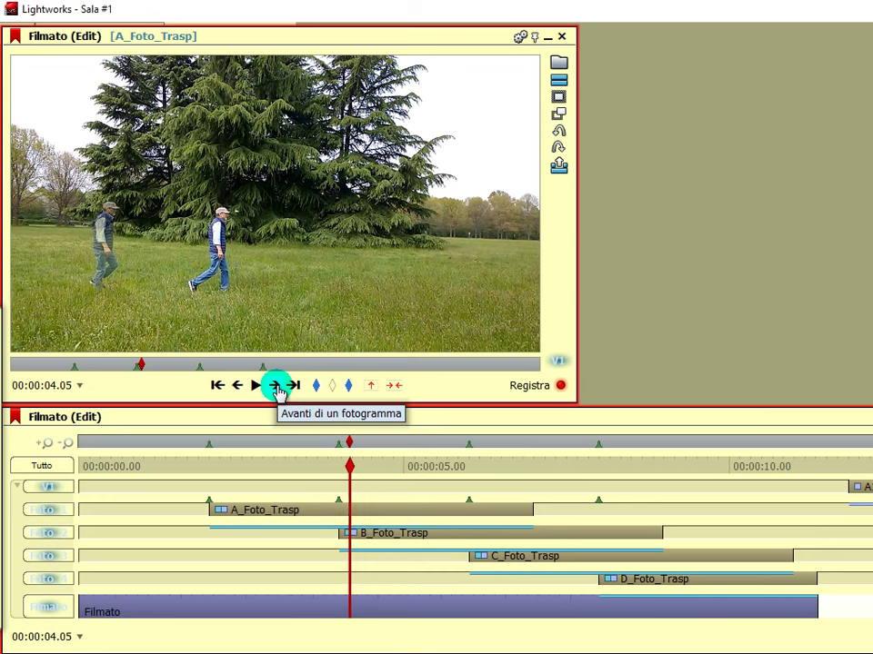
pyautogui.click(276, 388)
pyautogui.moveTo(255, 259); pyautogui.dragTo(244, 200)
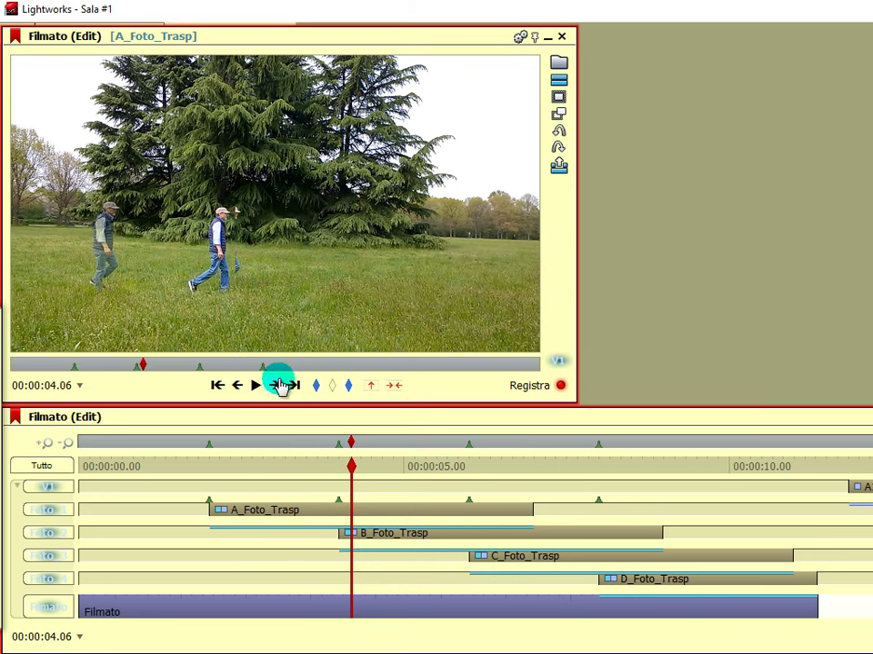
# Step: Advance a few more frames from 00:00:04.06 to examine how the walking man separates from the second still
pyautogui.click(277, 385)
pyautogui.click(276, 385)
pyautogui.click(276, 384)
pyautogui.click(276, 384)
pyautogui.click(276, 384)
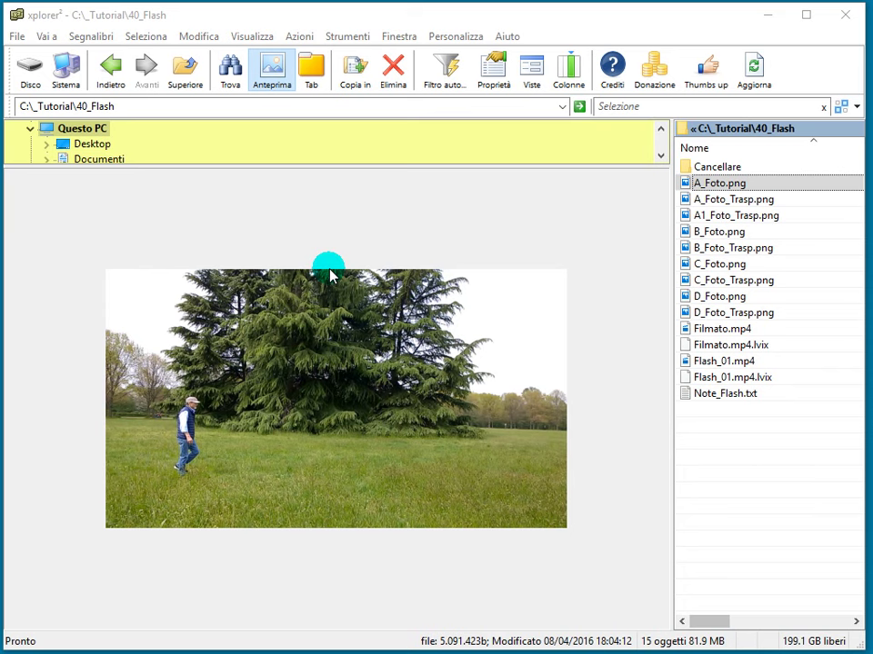
# Step: Switch to xplorer² and preview A_Foto.png, B_Foto.png, C_Foto.png and D_Foto.png in the 40_Flash folder to compare them
pyautogui.click(695, 185)
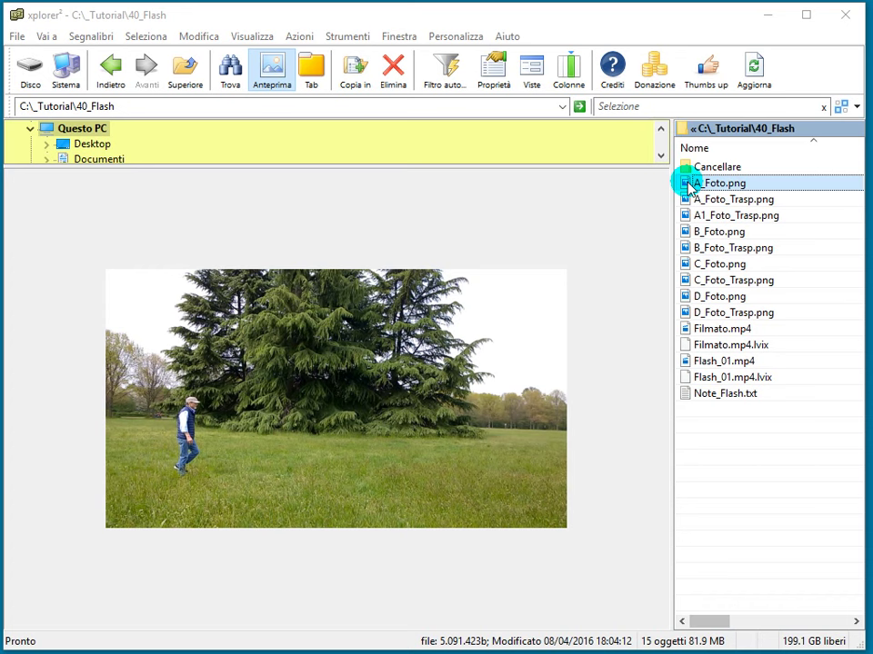
pyautogui.click(699, 233)
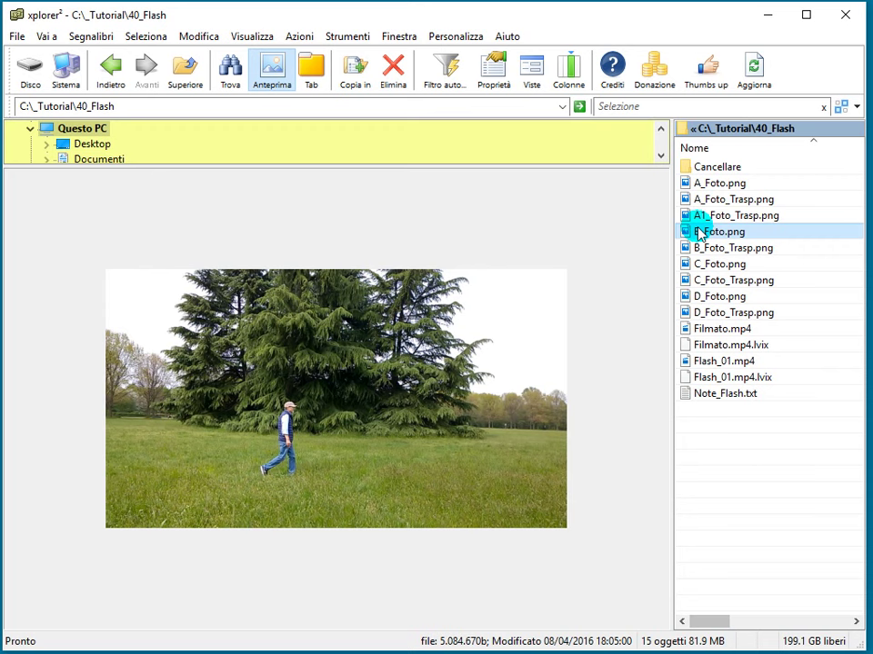
pyautogui.click(700, 183)
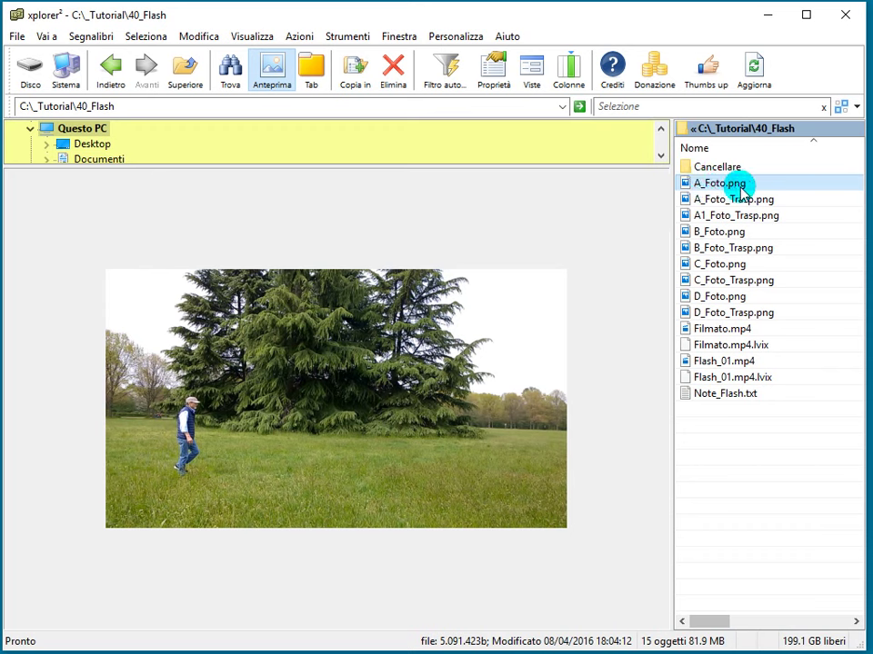
pyautogui.click(718, 232)
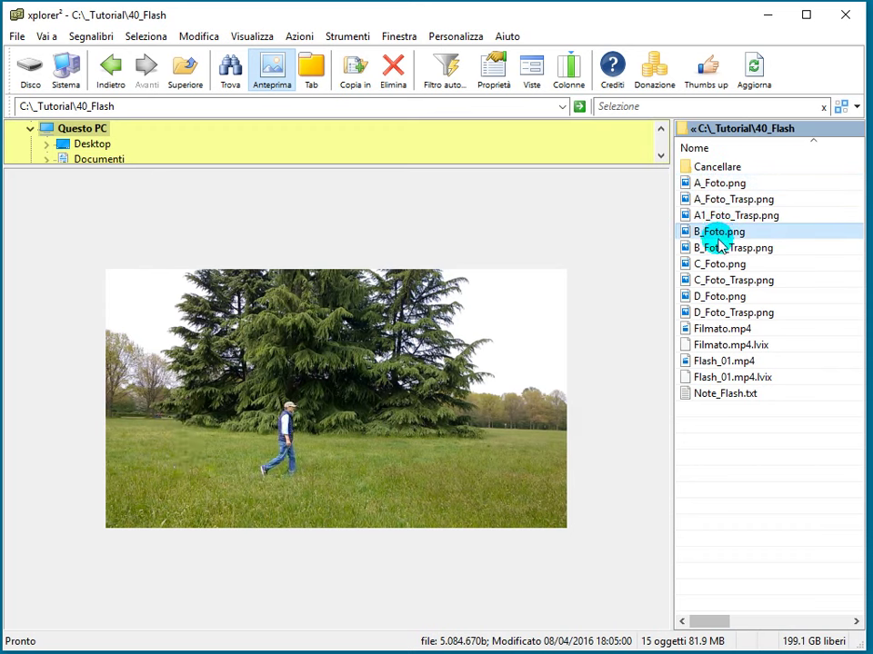
pyautogui.click(715, 264)
pyautogui.click(708, 298)
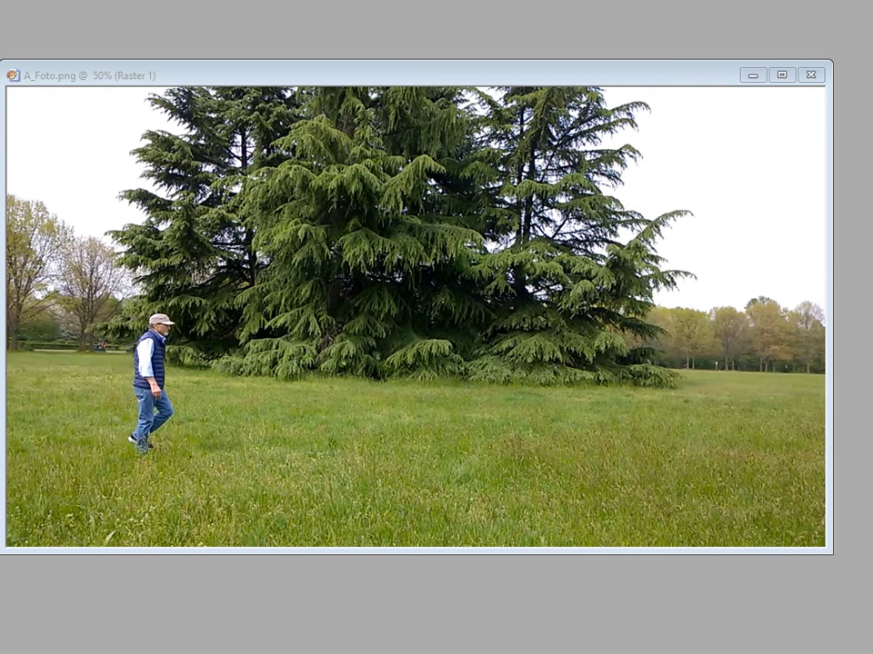
# Step: Switch to A_Foto.png in the image editor, draw a rectangular selection around the walking man, and move the window aside to uncover A_Foto_Trasp.png
pyautogui.click(156, 188)
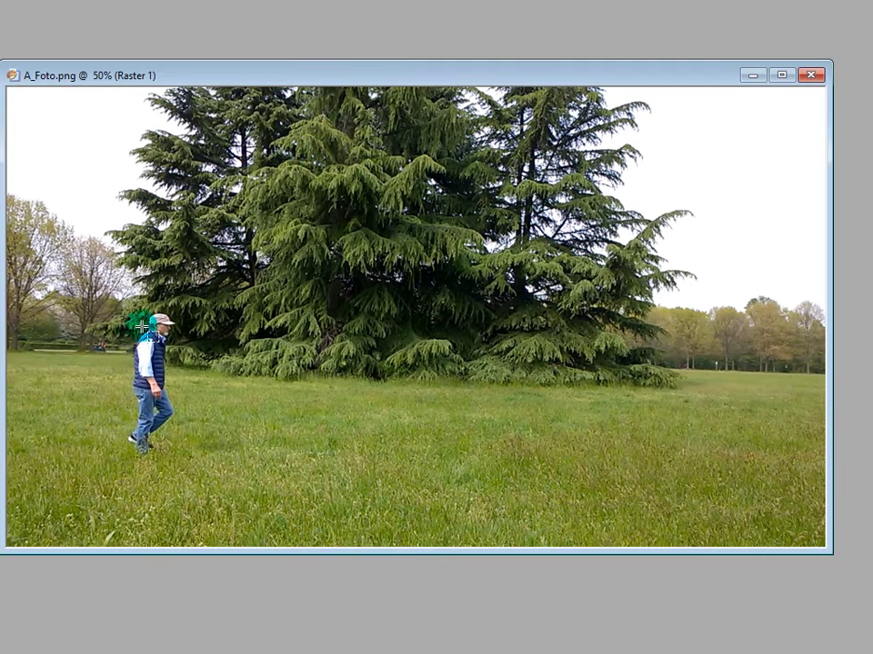
pyautogui.moveTo(118, 305); pyautogui.dragTo(190, 466)
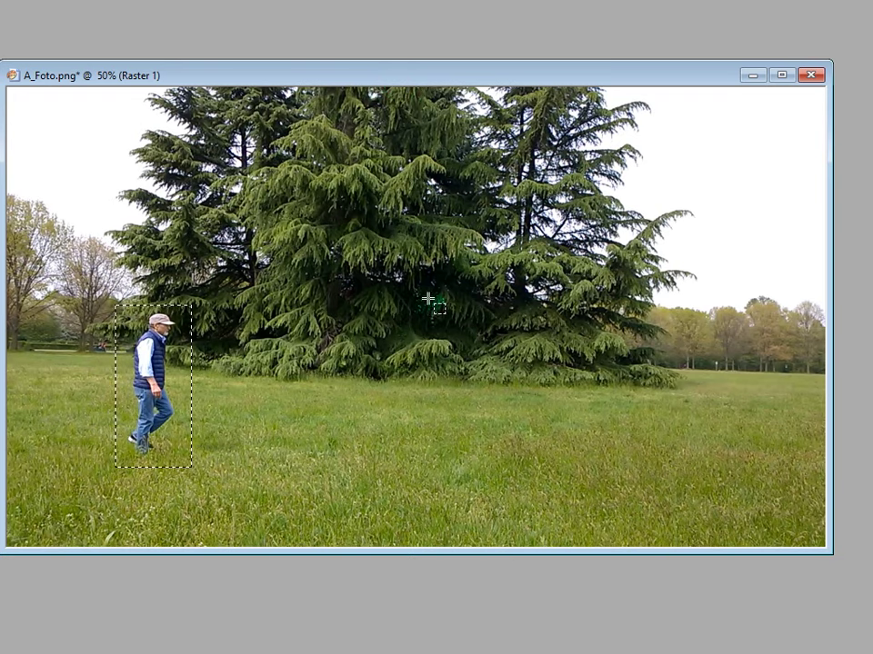
pyautogui.moveTo(153, 81); pyautogui.dragTo(362, 170)
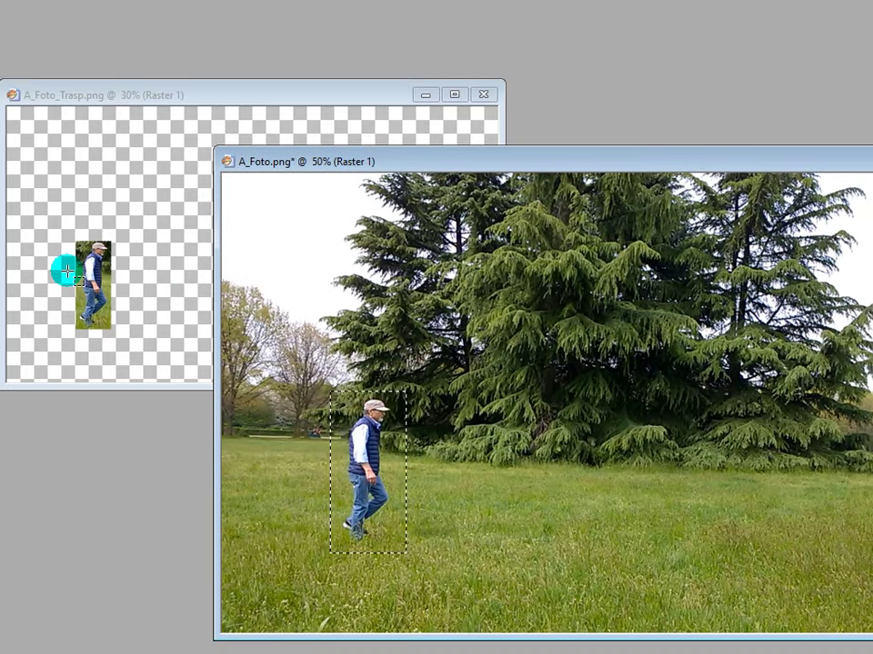
# Step: Arrange the A_Foto_Trasp.png and A_Foto.png windows for comparison and enlarge A_Foto_Trasp.png to examine the man's rectangular cutout on transparency
pyautogui.click(205, 94)
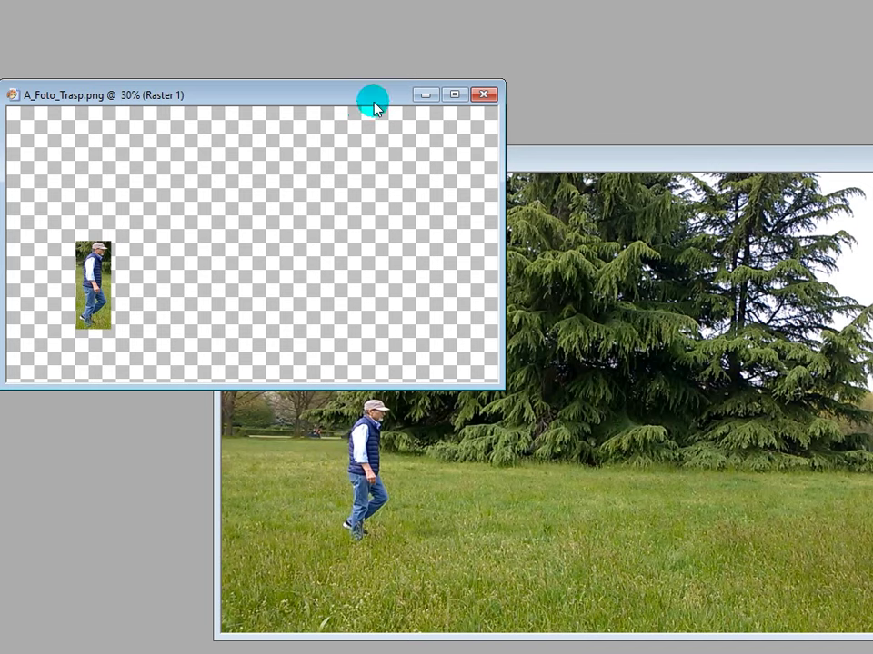
pyautogui.moveTo(382, 97); pyautogui.dragTo(403, 43)
pyautogui.moveTo(707, 159); pyautogui.dragTo(687, 151)
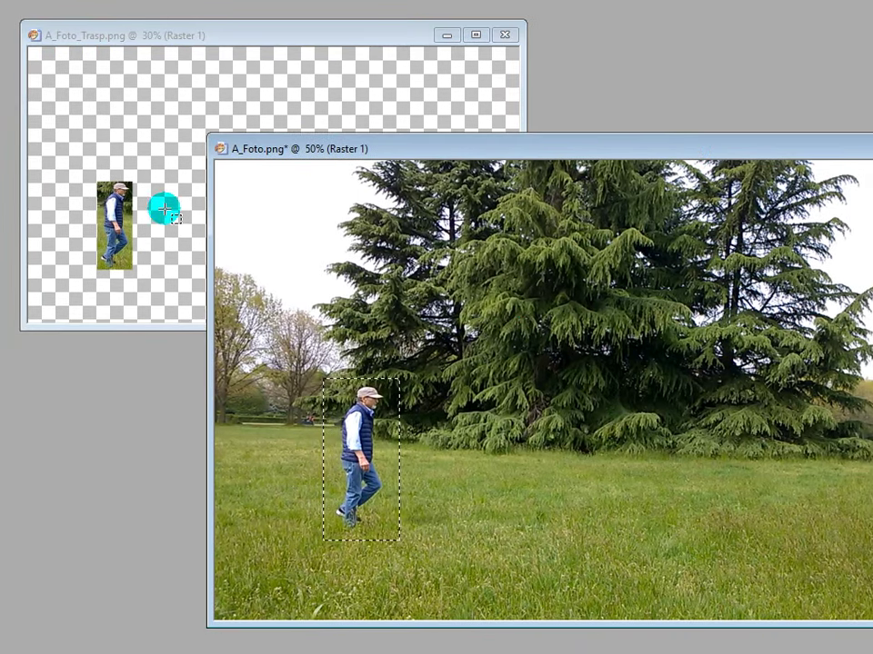
pyautogui.click(302, 31)
pyautogui.scroll(3, 101, 228)
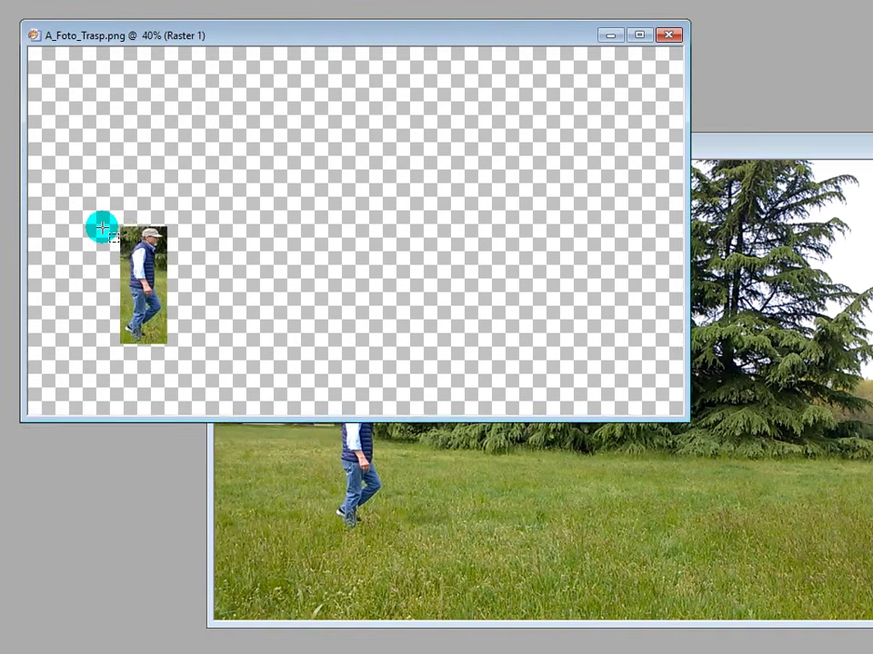
pyautogui.scroll(2, 214, 471)
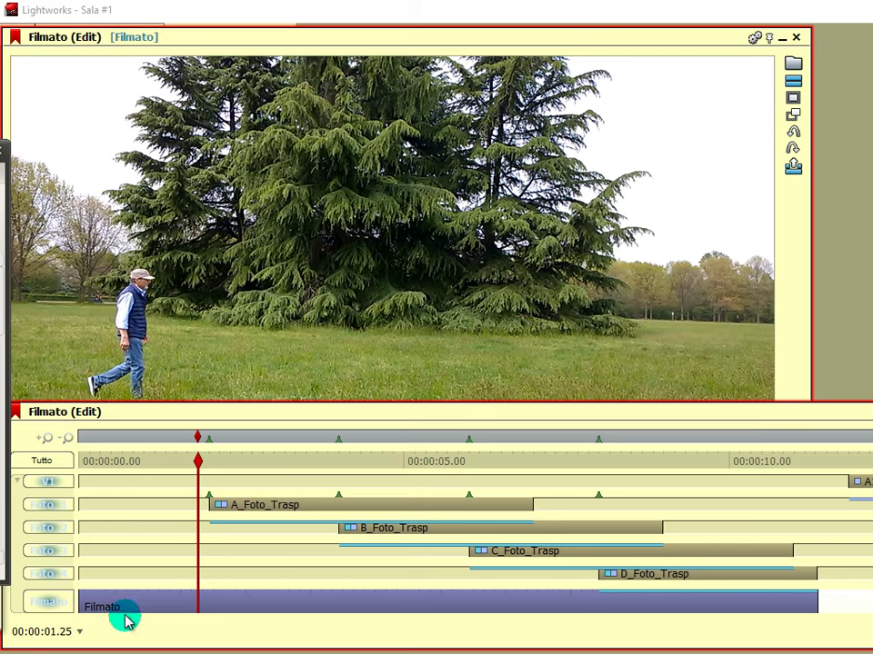
# Step: Switch to Lightworks, uncover the viewer above the timeline, and scrub across the first marker to 00:00:02.10 to examine where A_Foto_Trasp begins
pyautogui.moveTo(196, 459); pyautogui.dragTo(206, 464)
pyautogui.click(263, 639)
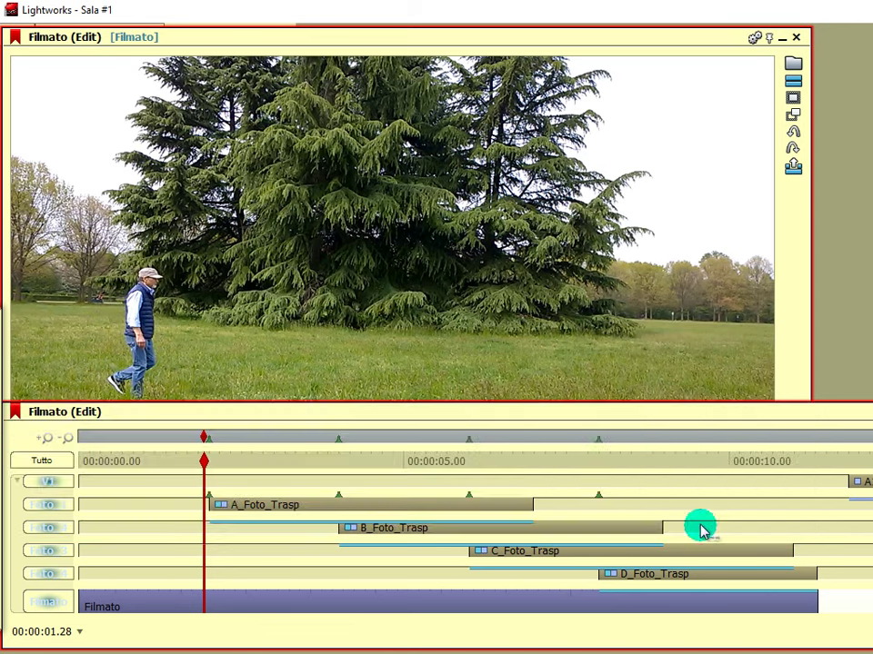
pyautogui.moveTo(834, 420); pyautogui.dragTo(826, 541)
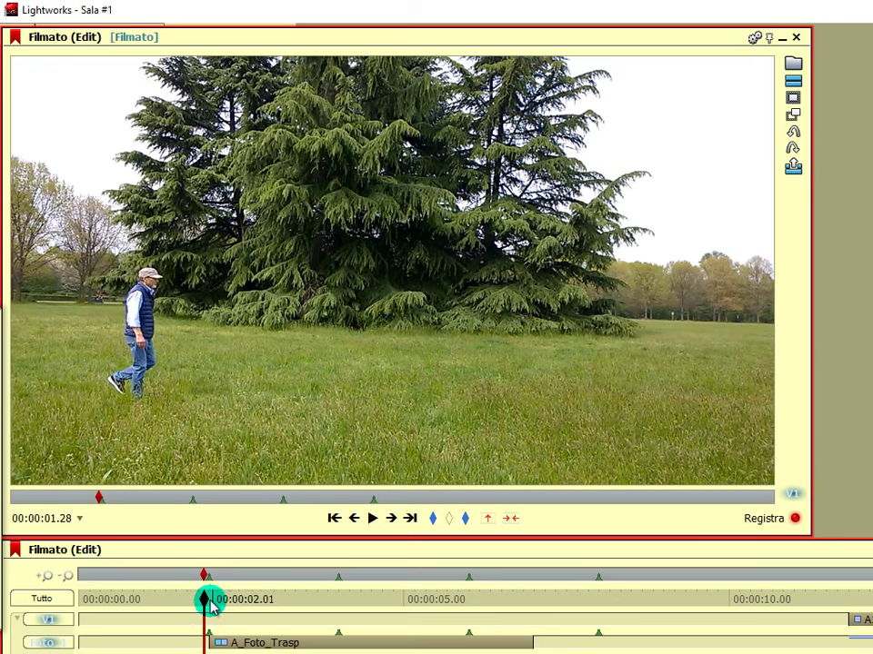
pyautogui.moveTo(210, 605); pyautogui.dragTo(221, 615)
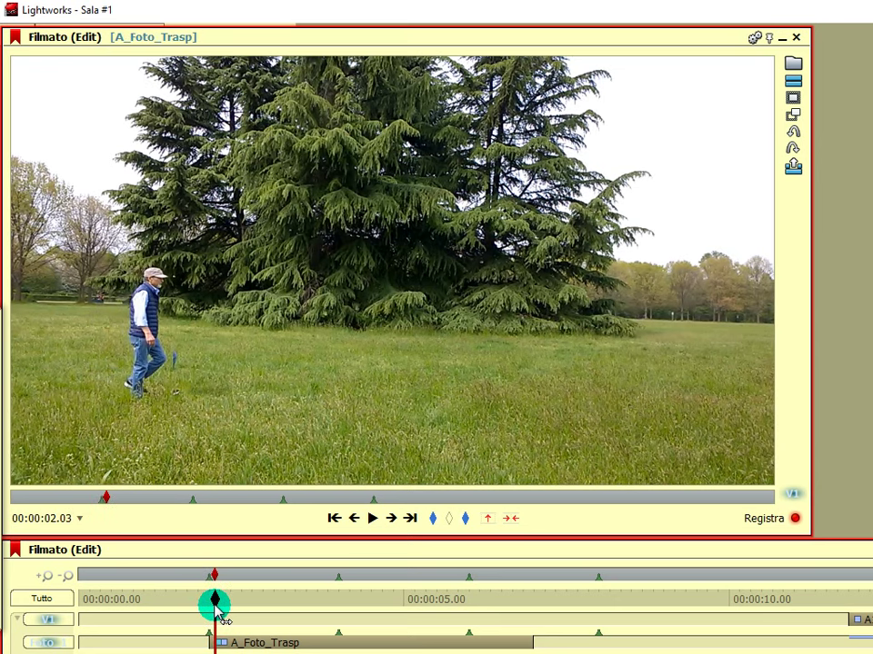
pyautogui.moveTo(211, 617); pyautogui.dragTo(231, 615)
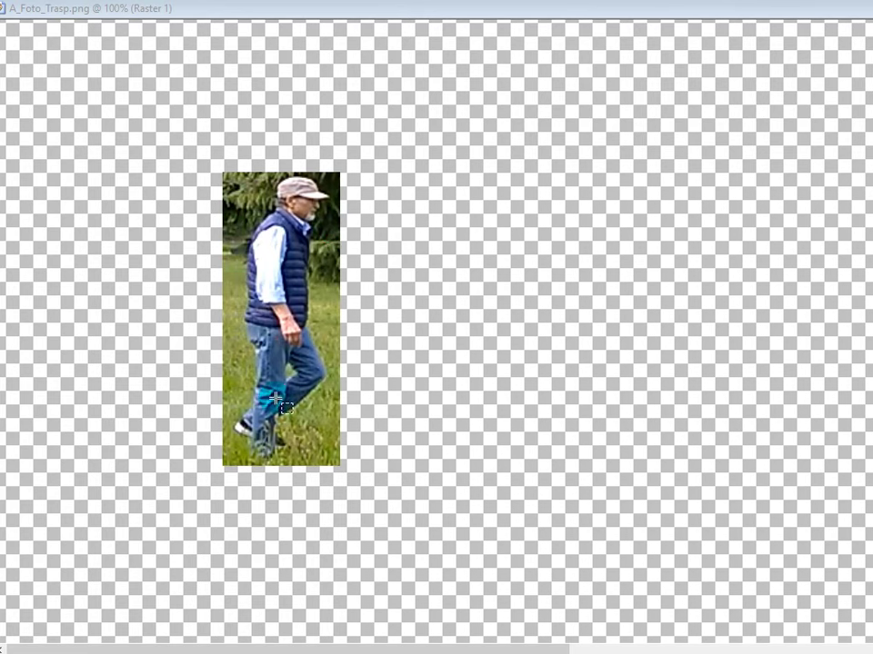
# Step: Return to A_Foto_Trasp.png, reduce its magnification to view the whole transparent image, and reposition its window
pyautogui.scroll(-4, 352, 227)
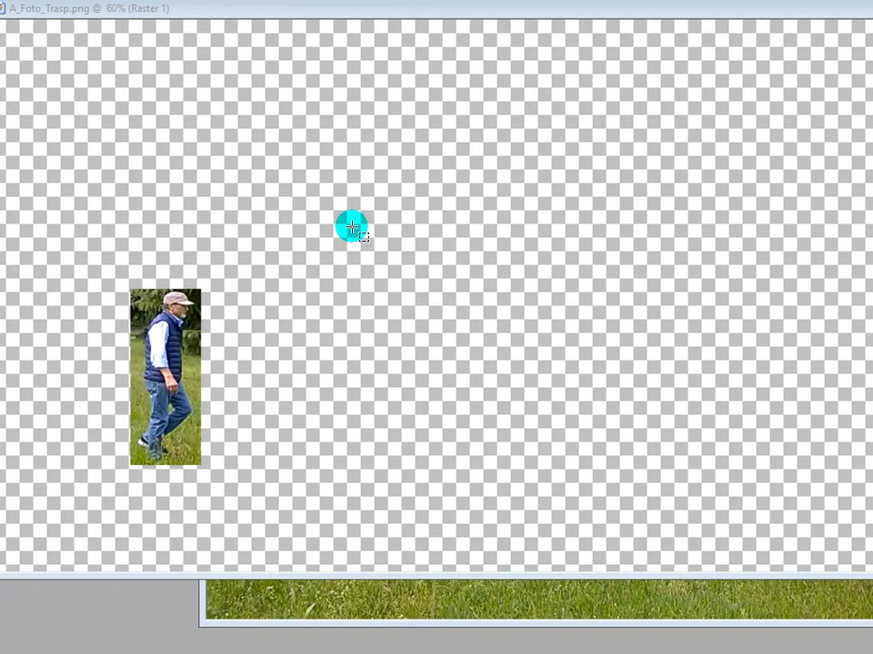
pyautogui.scroll(-2, 352, 228)
pyautogui.moveTo(736, 150); pyautogui.dragTo(678, 106)
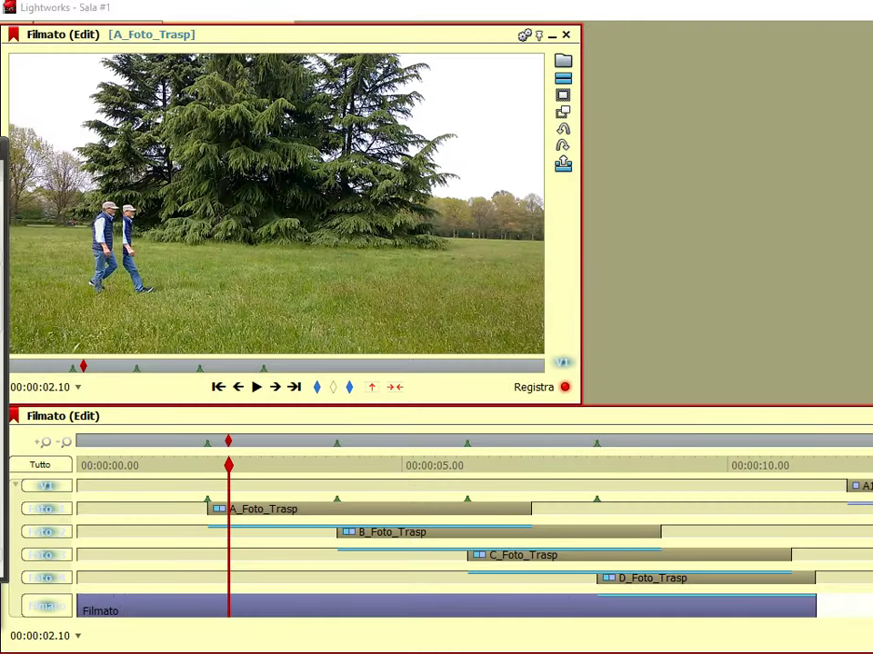
# Step: Bring Note_Flash.txt in Notepad over the Lightworks edit, read the times listed for the four frames, and move the note out of the way
pyautogui.moveTo(228, 87); pyautogui.dragTo(498, 87)
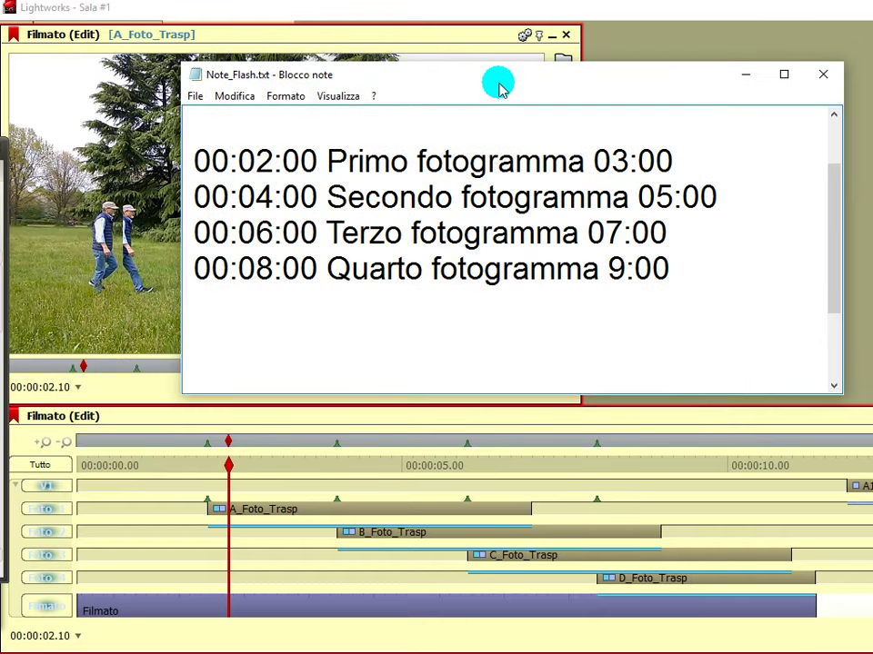
pyautogui.moveTo(498, 86)
pyautogui.mouseDown()
pyautogui.moveTo(503, 70)
pyautogui.moveTo(521, 119)
pyautogui.moveTo(509, 97)
pyautogui.mouseUp()
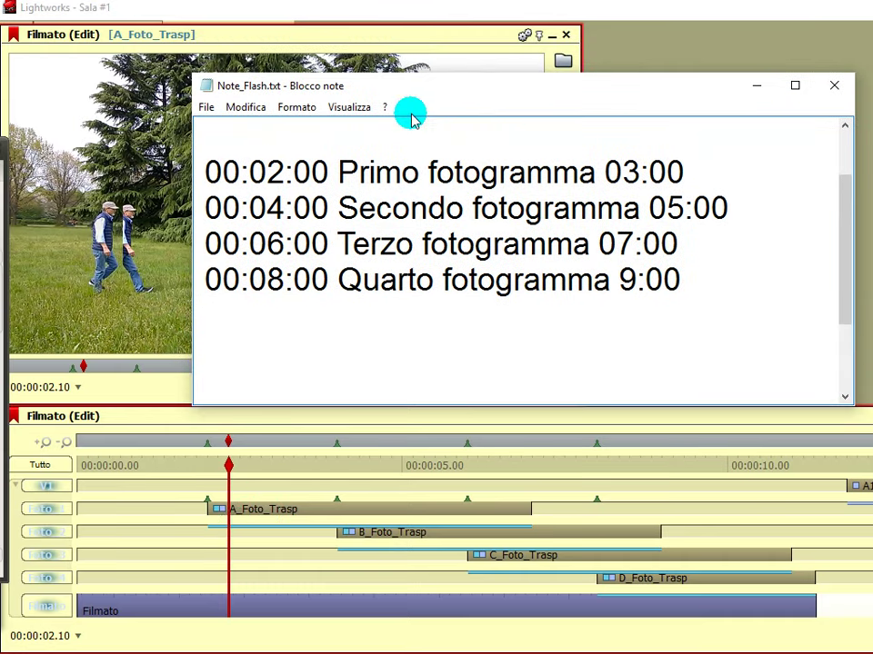
pyautogui.moveTo(405, 95); pyautogui.dragTo(433, 85)
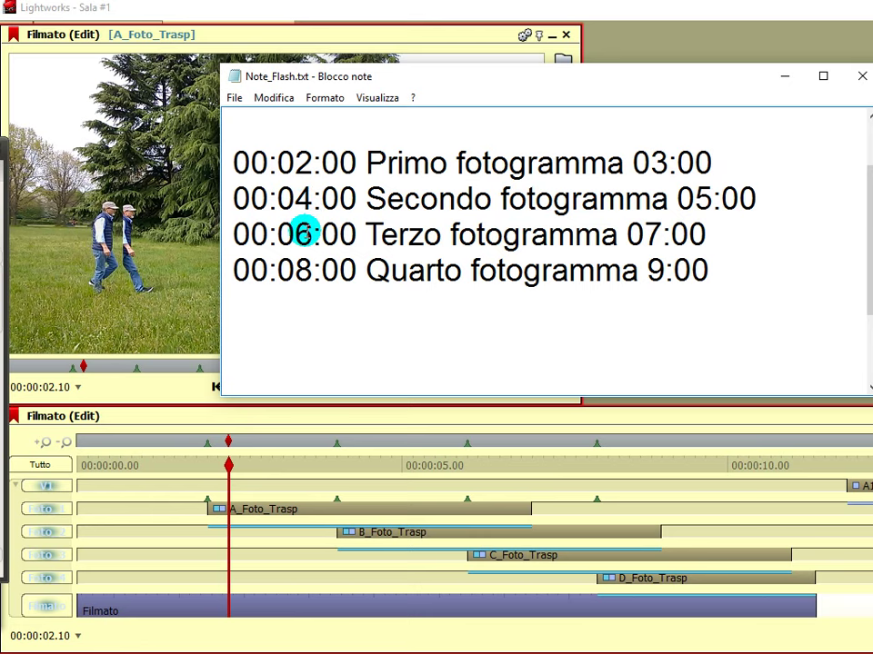
pyautogui.moveTo(396, 81); pyautogui.dragTo(872, 175)
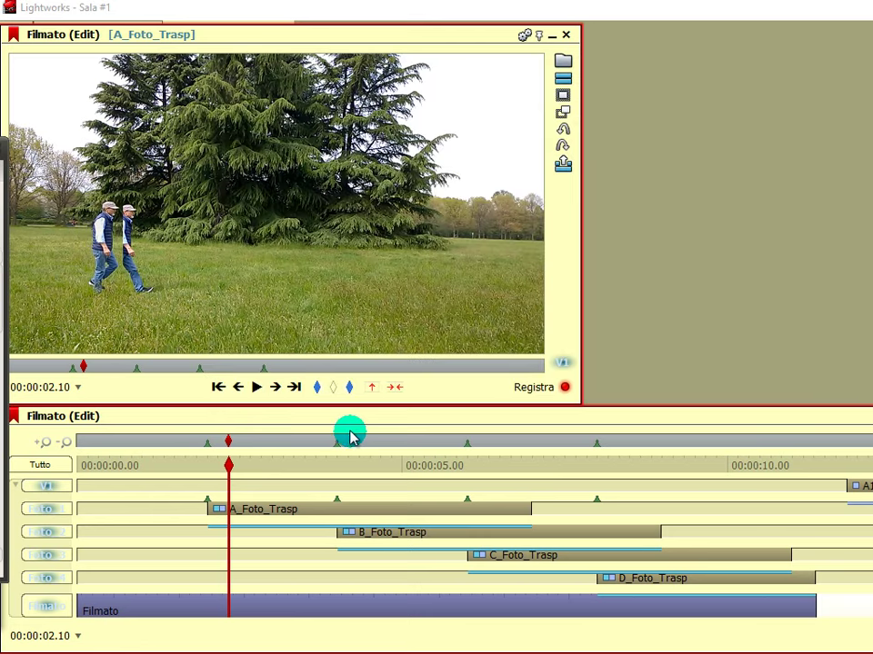
# Step: Jump through the markers at 00:00:02.00, 00:00:04.00 and 00:00:06.00, return to just before the first marker, and play the edit
pyautogui.moveTo(230, 463); pyautogui.dragTo(193, 465)
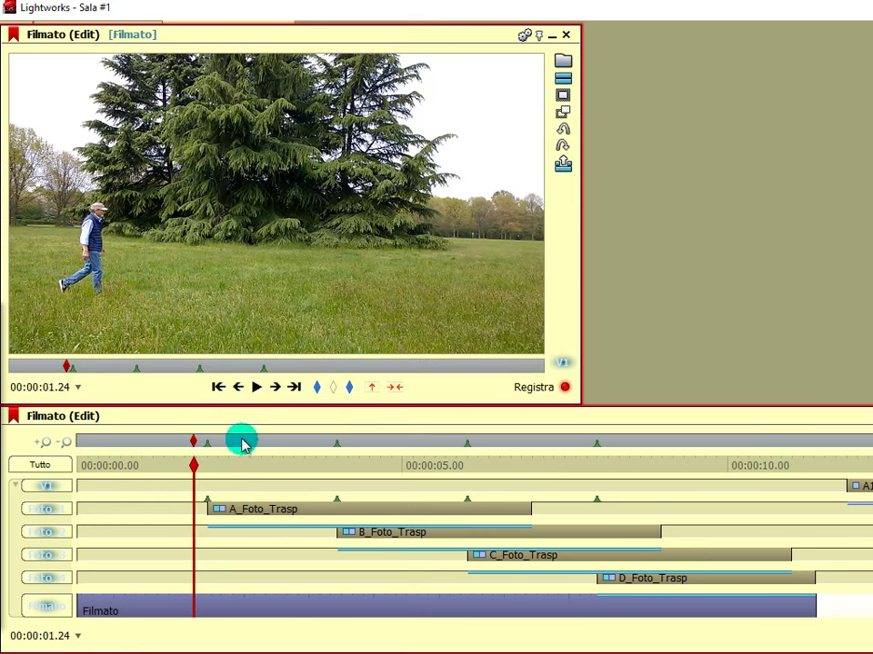
pyautogui.click(293, 387)
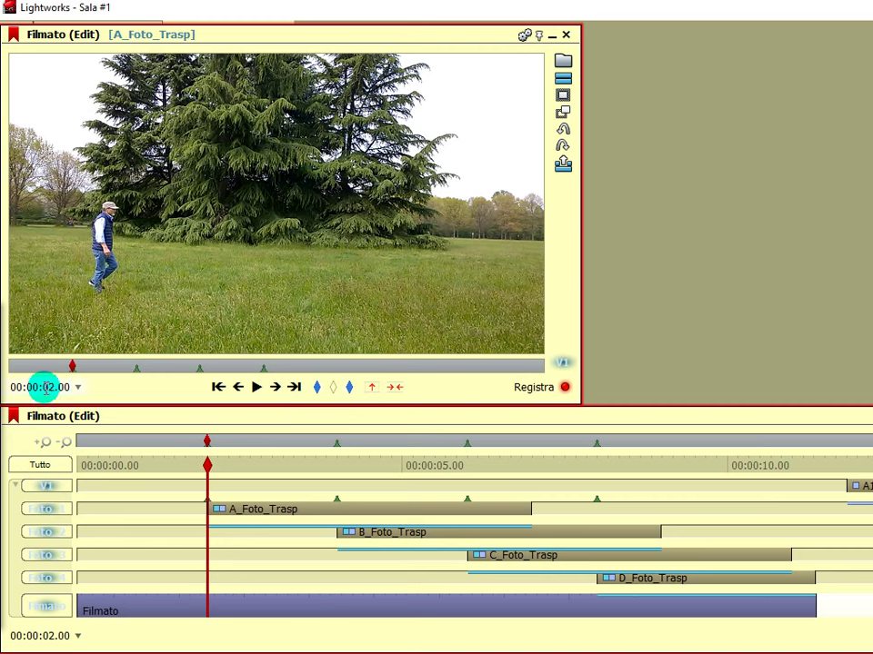
pyautogui.click(296, 388)
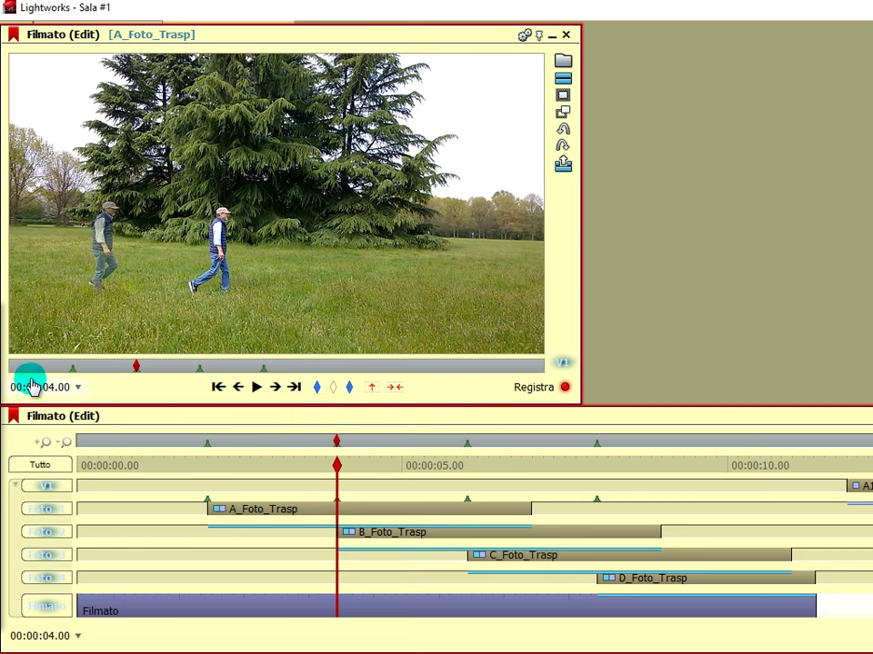
pyautogui.click(300, 388)
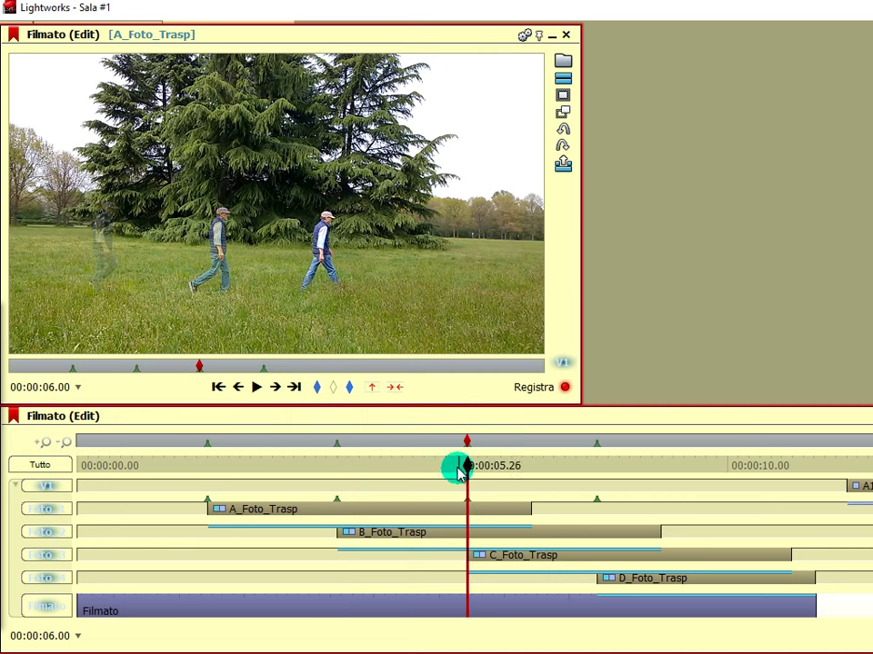
pyautogui.moveTo(466, 465); pyautogui.dragTo(223, 505)
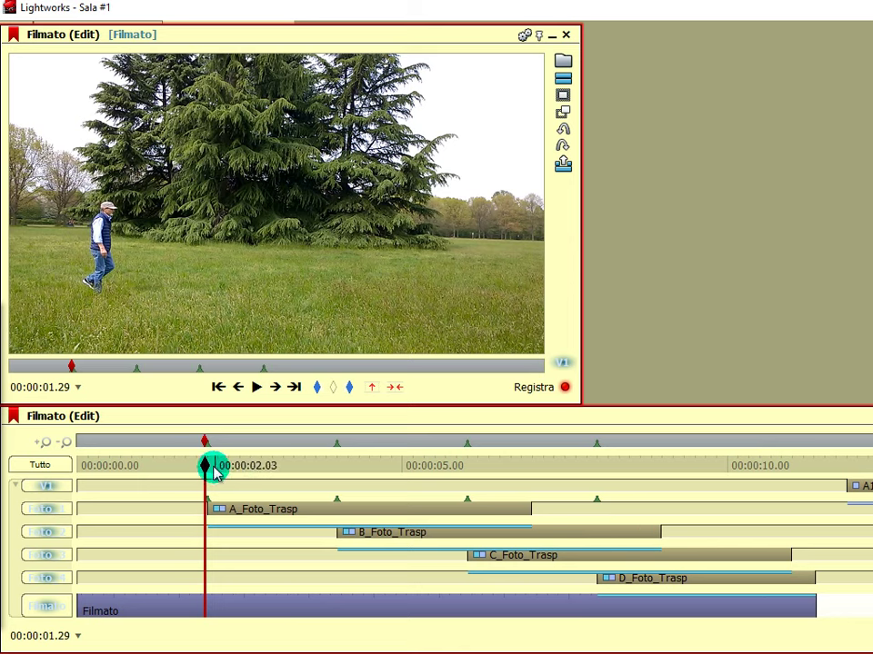
pyautogui.click(256, 387)
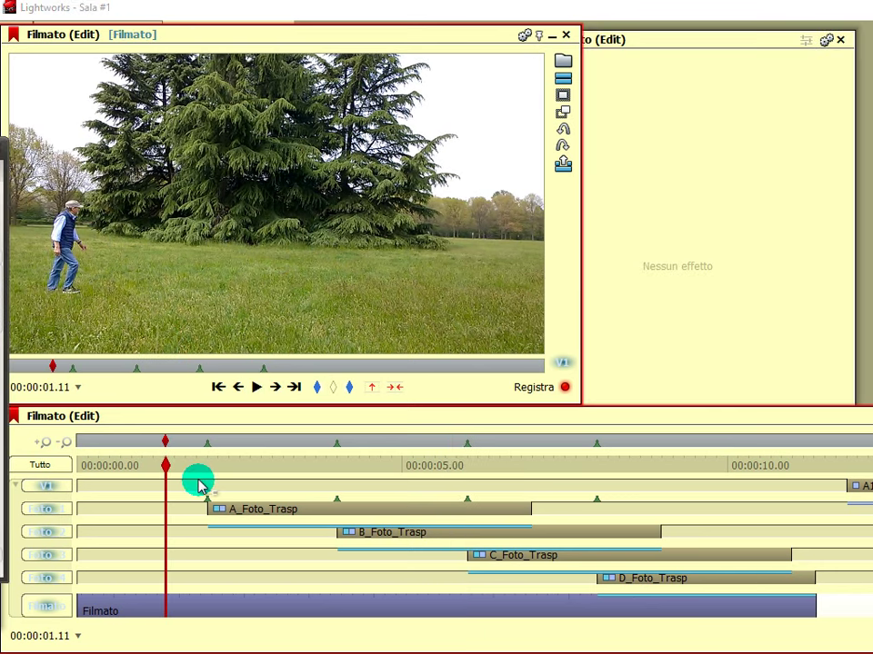
# Step: Bring the Effetti panel forward and scrub from before the first marker to 00:00:02.03 to display the effects on A_Foto_Trasp
pyautogui.moveTo(165, 463); pyautogui.dragTo(133, 465)
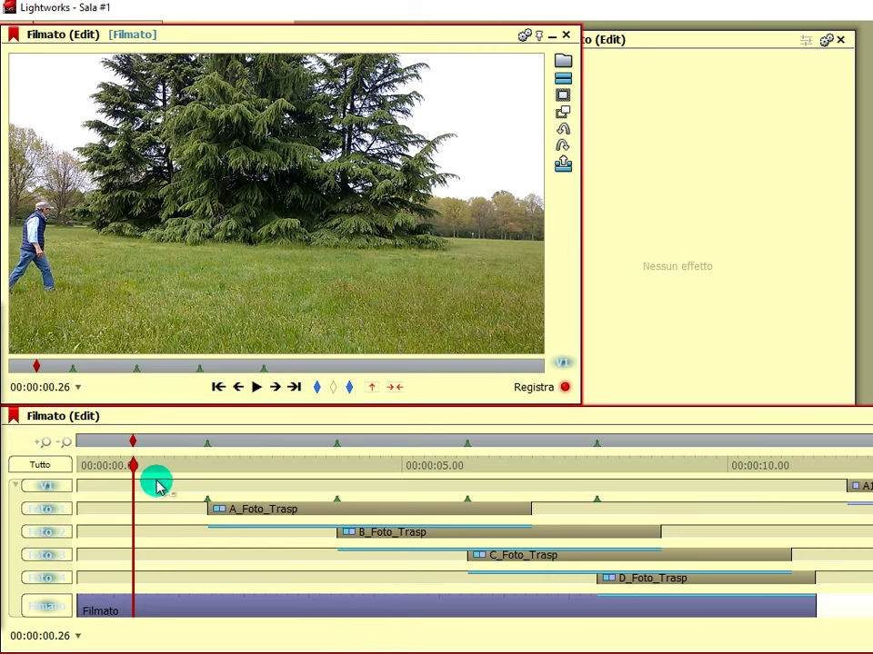
pyautogui.moveTo(134, 464); pyautogui.dragTo(161, 464)
pyautogui.click(651, 43)
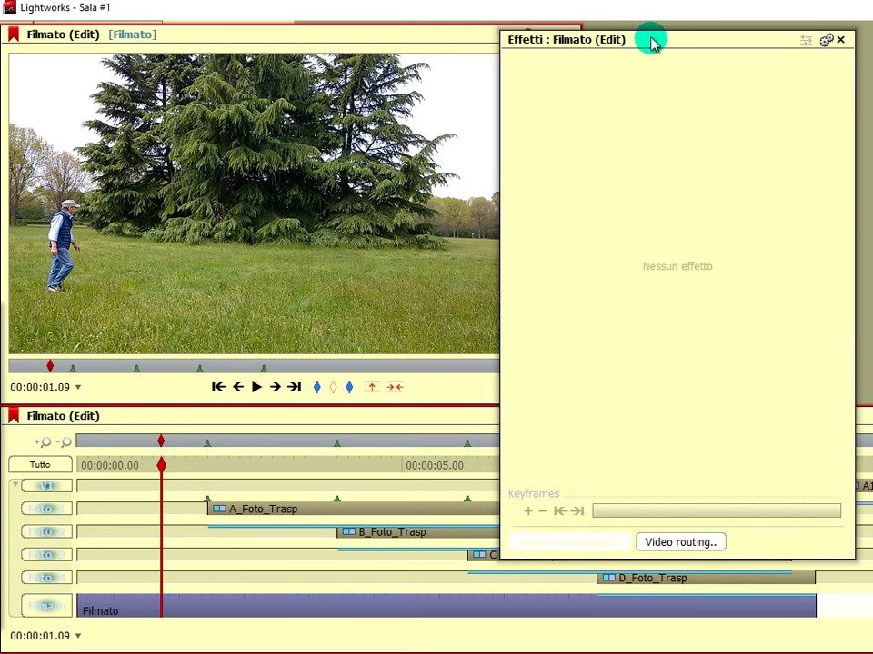
pyautogui.moveTo(501, 140); pyautogui.dragTo(707, 53)
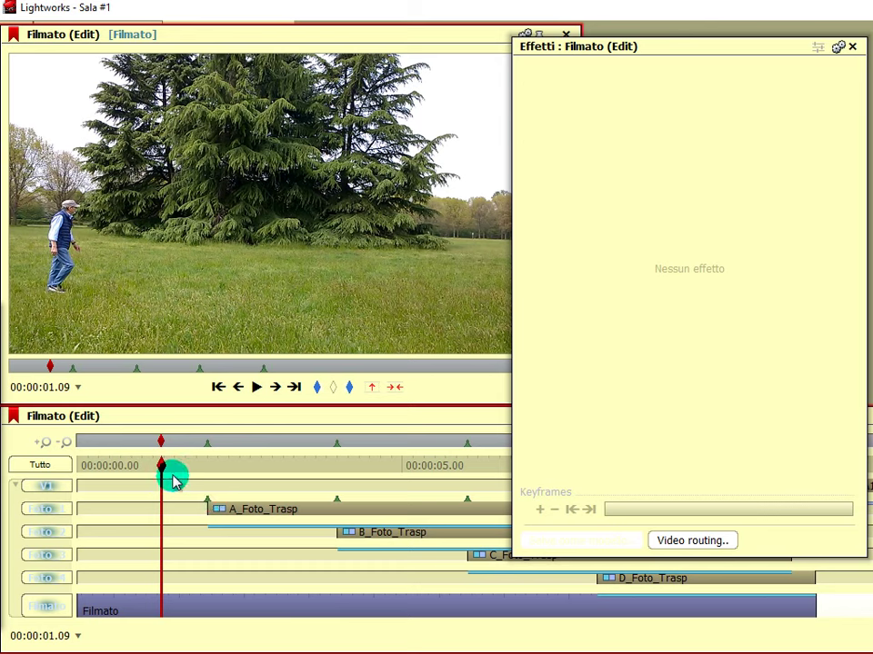
pyautogui.moveTo(167, 468); pyautogui.dragTo(213, 466)
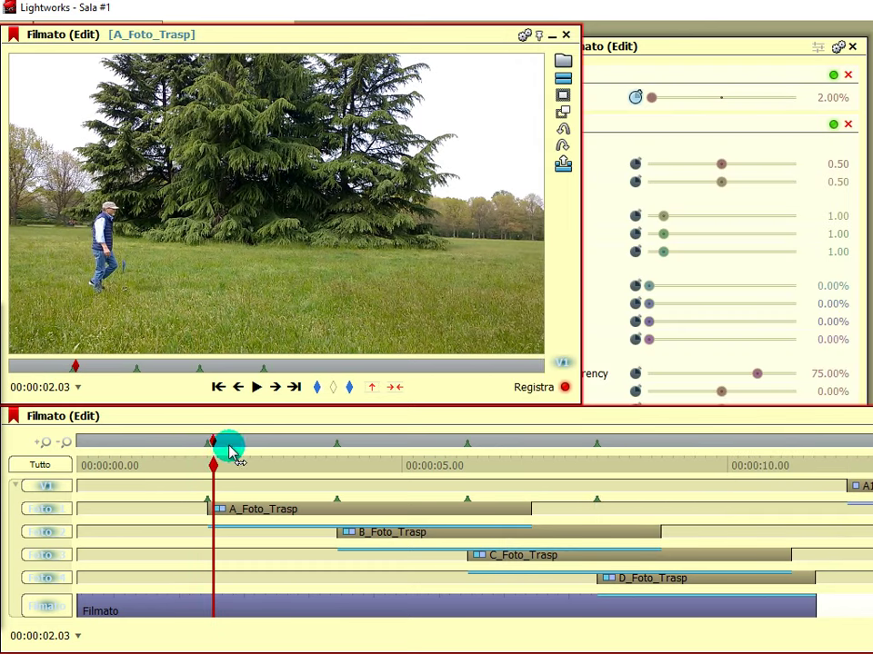
# Step: Shrink the Filmato viewer to uncover the Effetti panel and collapse the DVE effect's Position, Scale, Crop and Shadow groups
pyautogui.moveTo(568, 393); pyautogui.dragTo(507, 363)
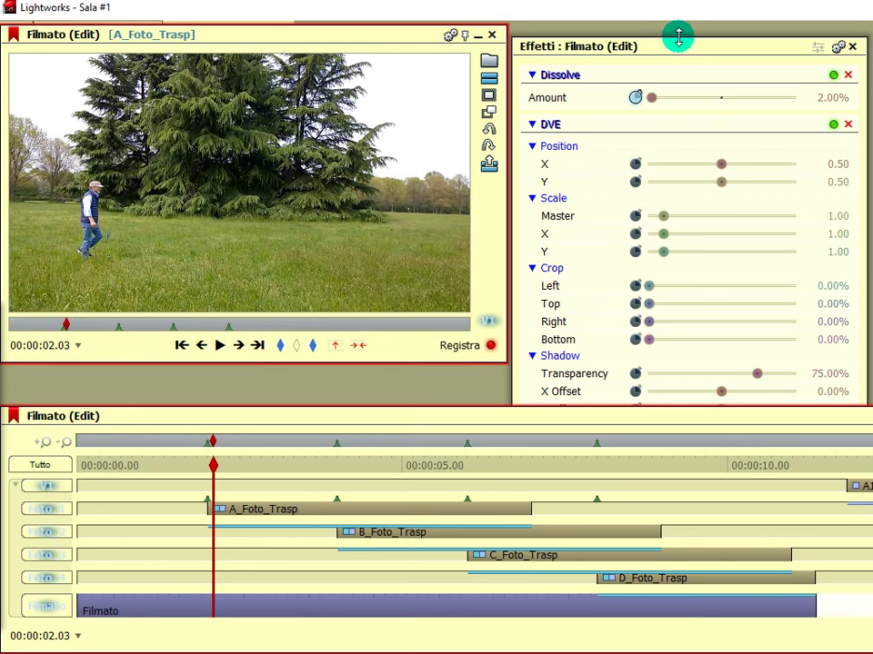
pyautogui.click(532, 124)
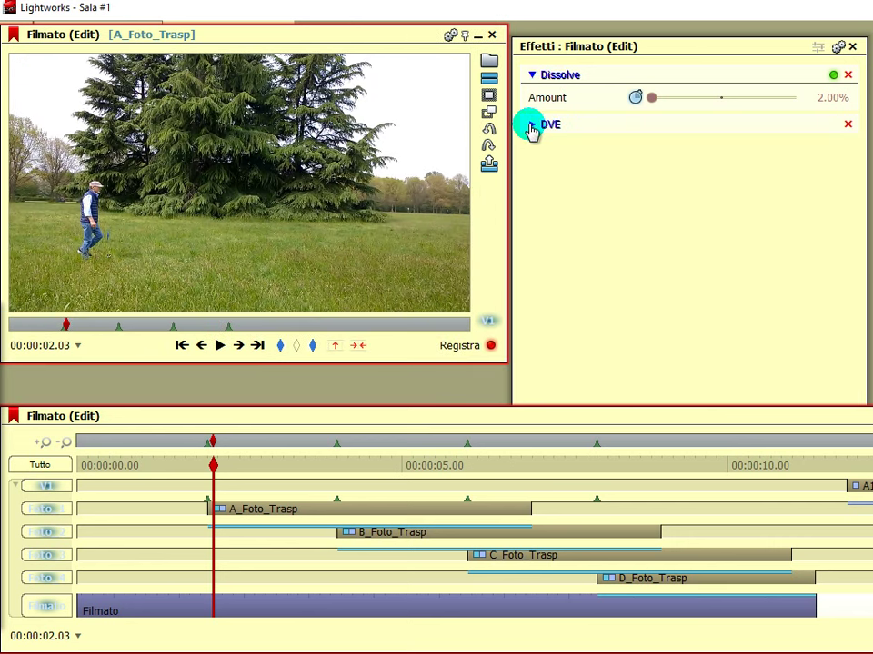
pyautogui.click(533, 125)
pyautogui.click(532, 145)
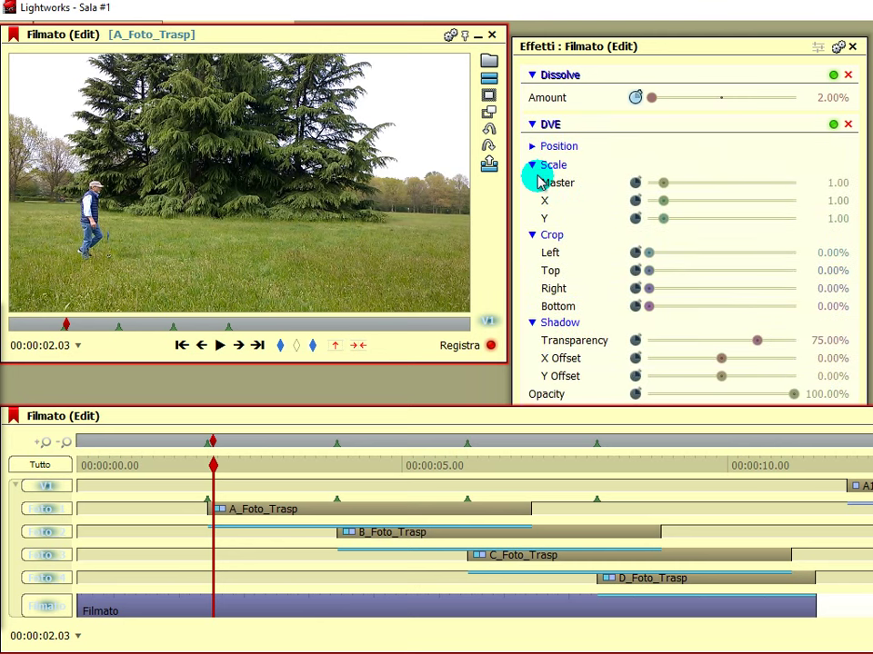
pyautogui.click(534, 166)
pyautogui.click(532, 185)
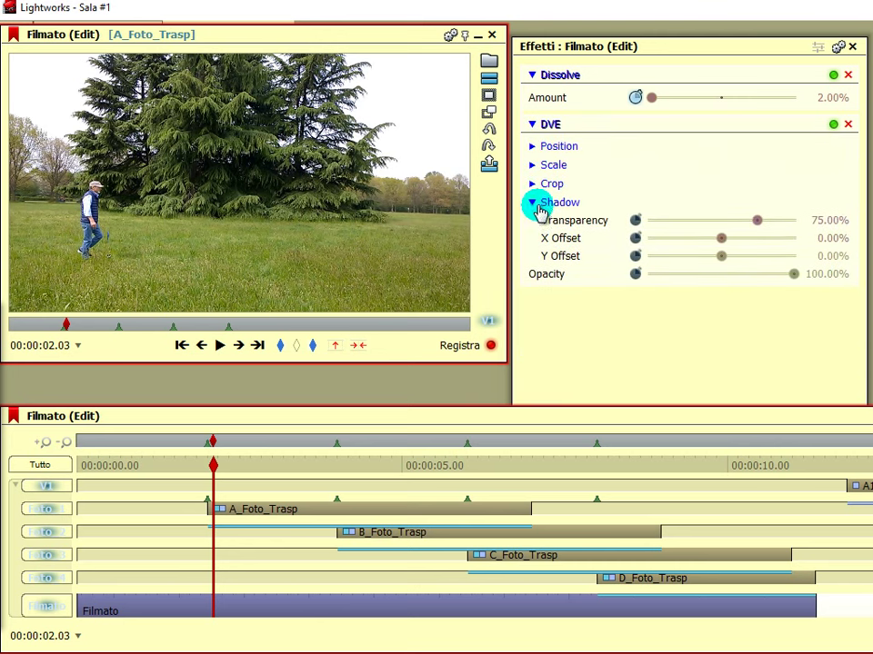
pyautogui.click(533, 202)
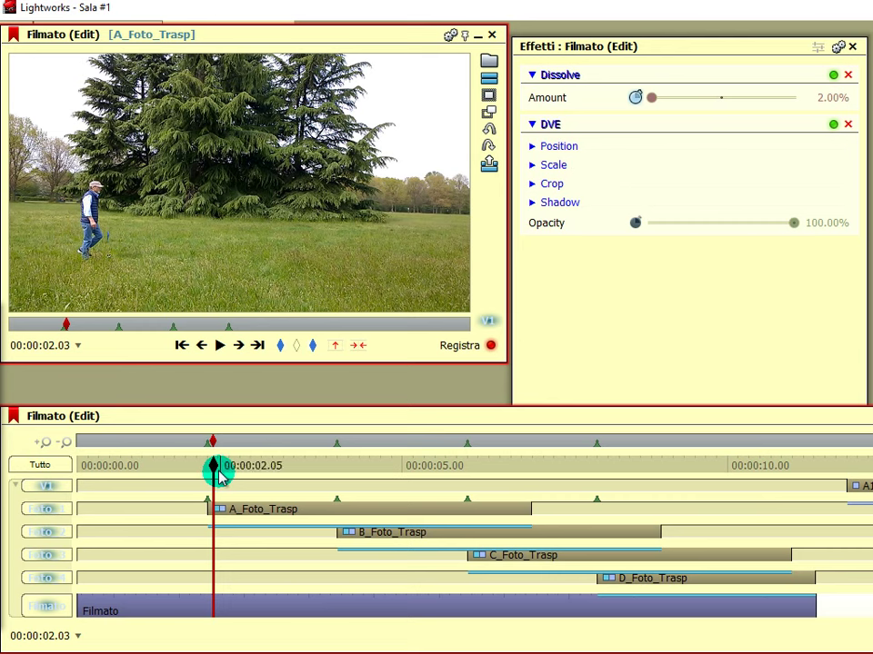
# Step: Scrub to 00:00:02.26, show the effects as keyframe graphs, and continue to 00:00:03.17 to examine the Dissolve Amount curve on A_Foto_Trasp
pyautogui.moveTo(214, 465); pyautogui.dragTo(263, 466)
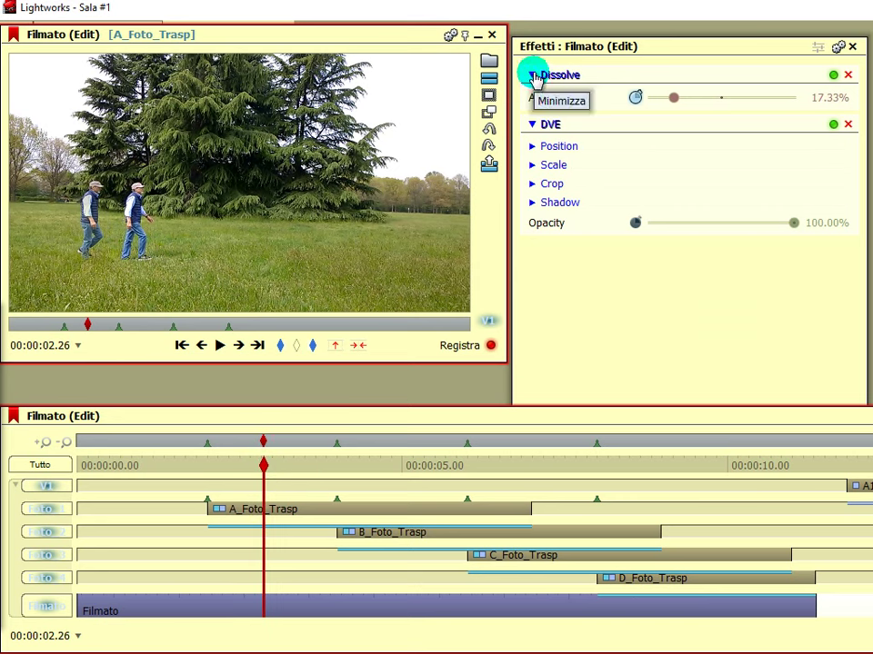
pyautogui.click(818, 47)
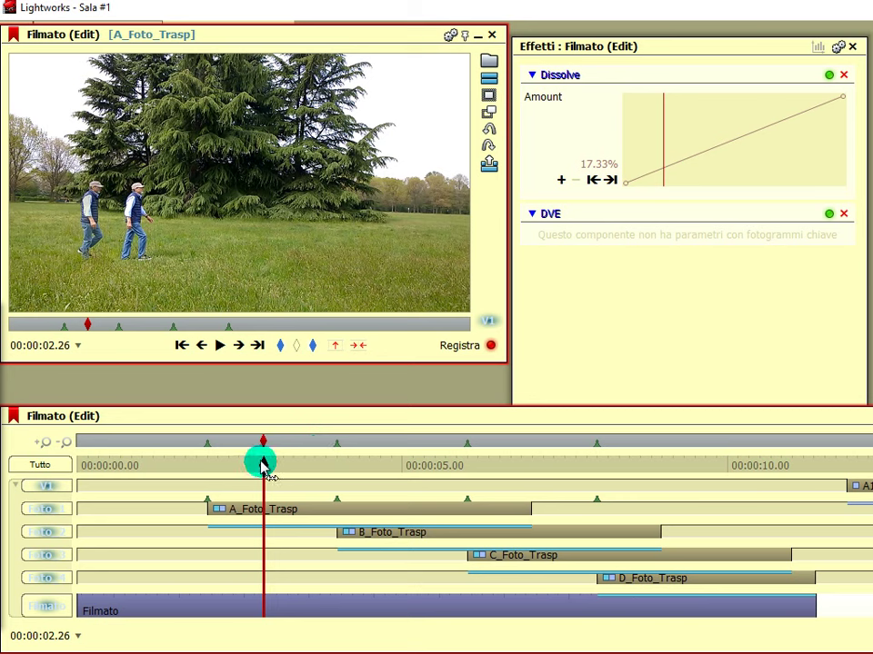
pyautogui.moveTo(262, 466); pyautogui.dragTo(309, 465)
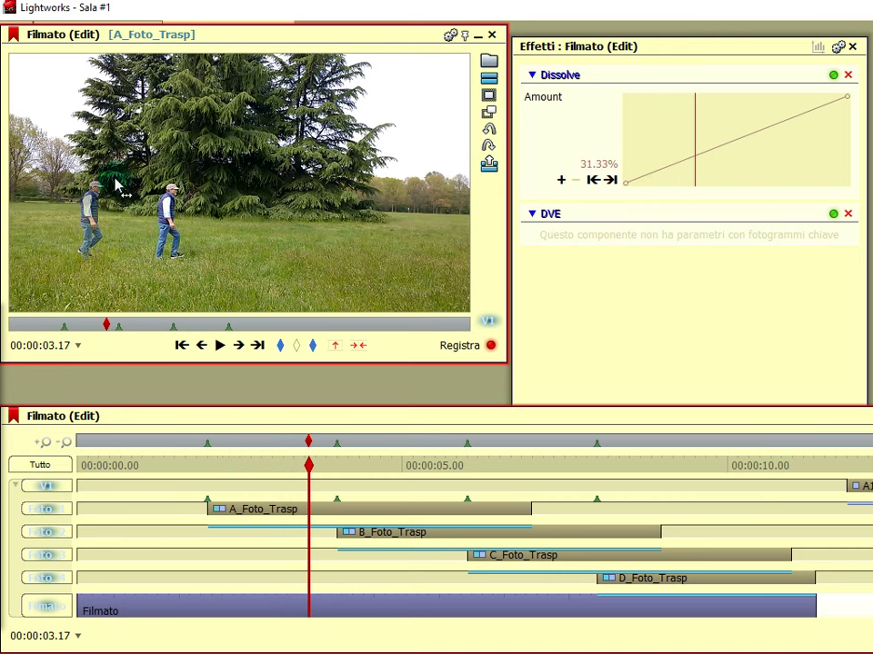
# Step: Scrub to 00:00:04.16, return to 00:00:01.07, and advance to 00:00:02.24 to examine the Dissolve Amount curve on A_Foto_Trasp
pyautogui.click(310, 466)
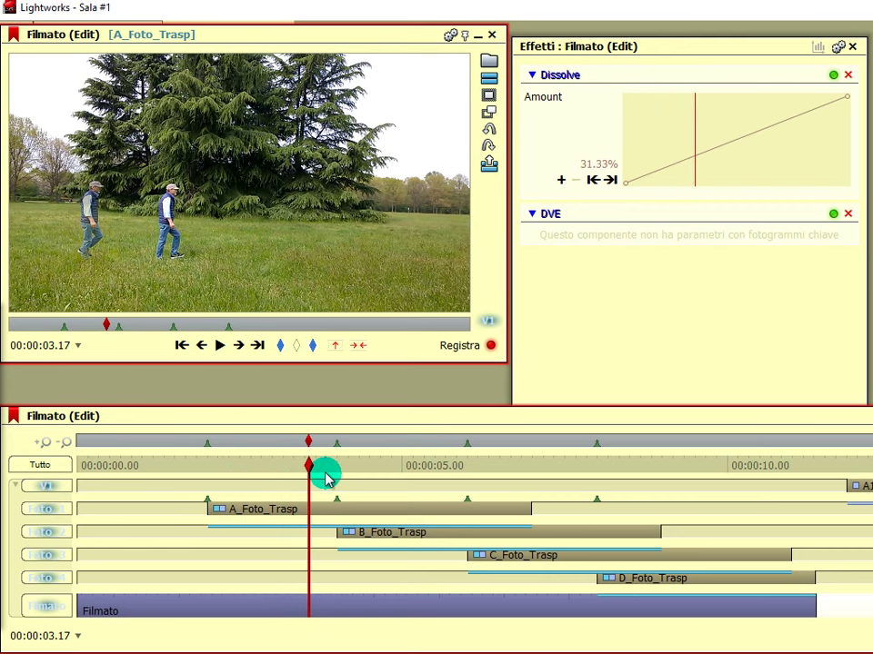
pyautogui.moveTo(329, 472); pyautogui.dragTo(640, 573)
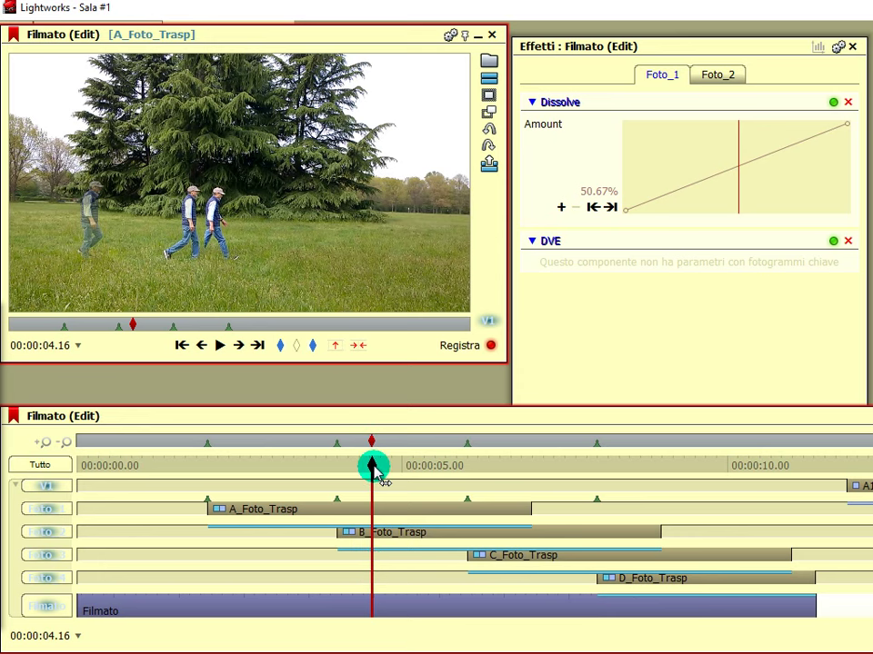
pyautogui.moveTo(372, 466); pyautogui.dragTo(155, 471)
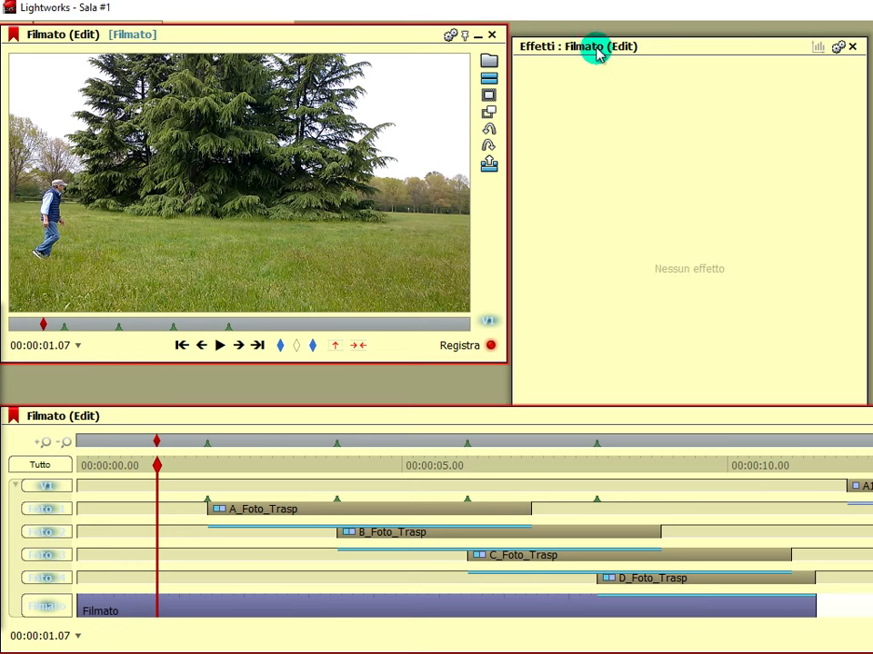
pyautogui.moveTo(622, 46); pyautogui.dragTo(621, 44)
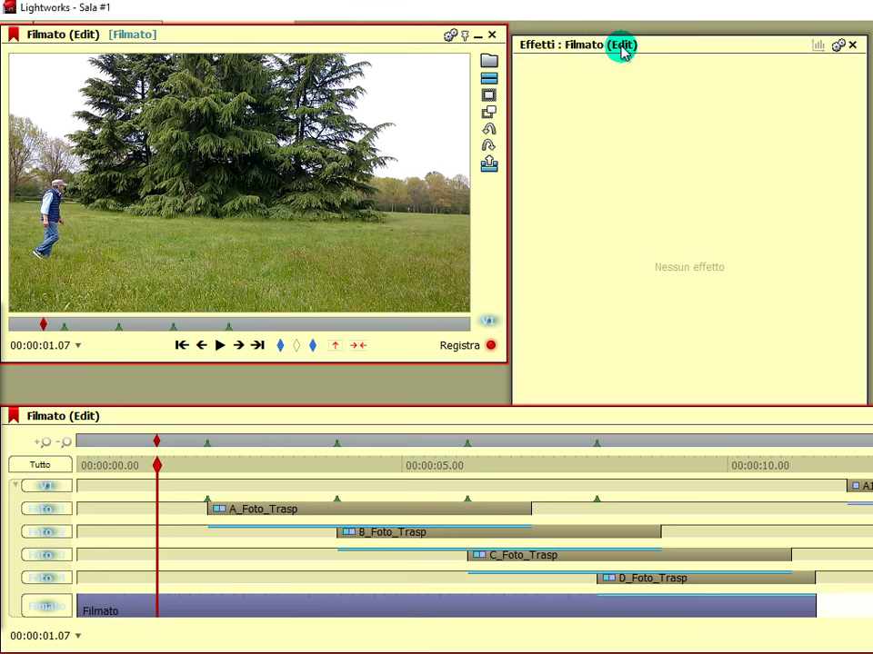
pyautogui.moveTo(157, 467); pyautogui.dragTo(259, 472)
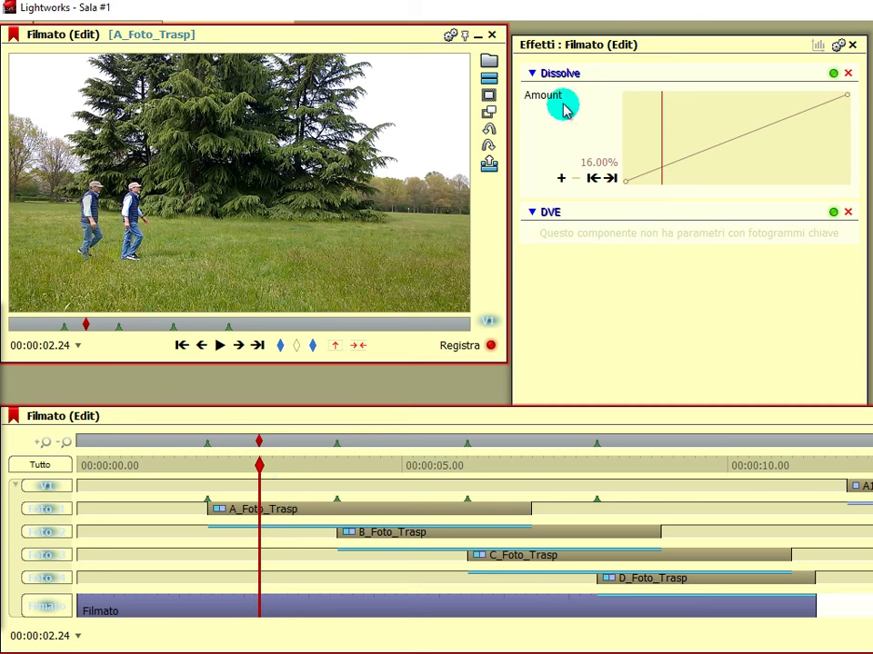
# Step: Scrub through 00:00:04.22, 00:00:07.14 and 00:00:08.16 to the end of the stills to examine the overlapping tracks' Dissolve effects
pyautogui.moveTo(259, 465); pyautogui.dragTo(387, 472)
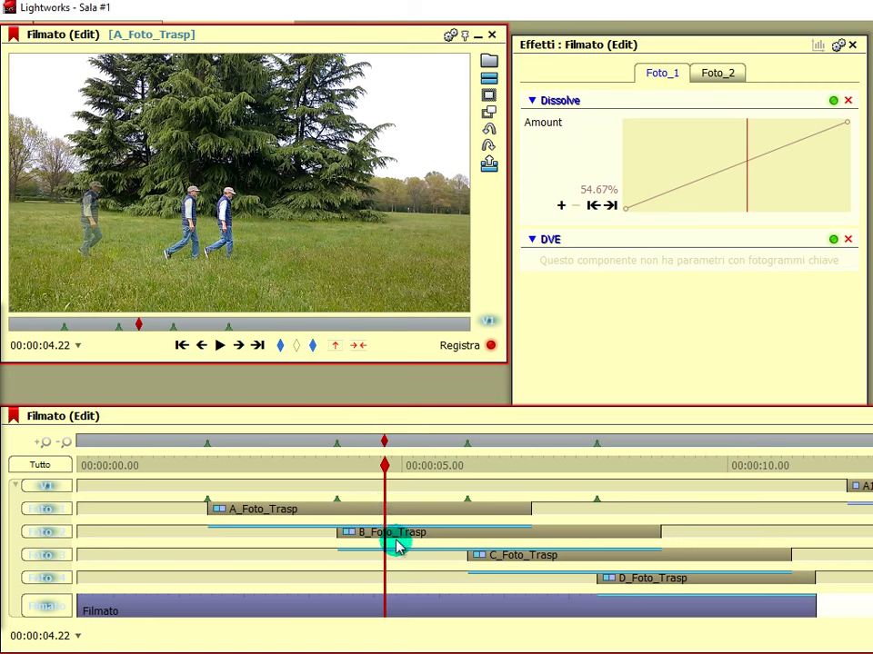
pyautogui.click(532, 102)
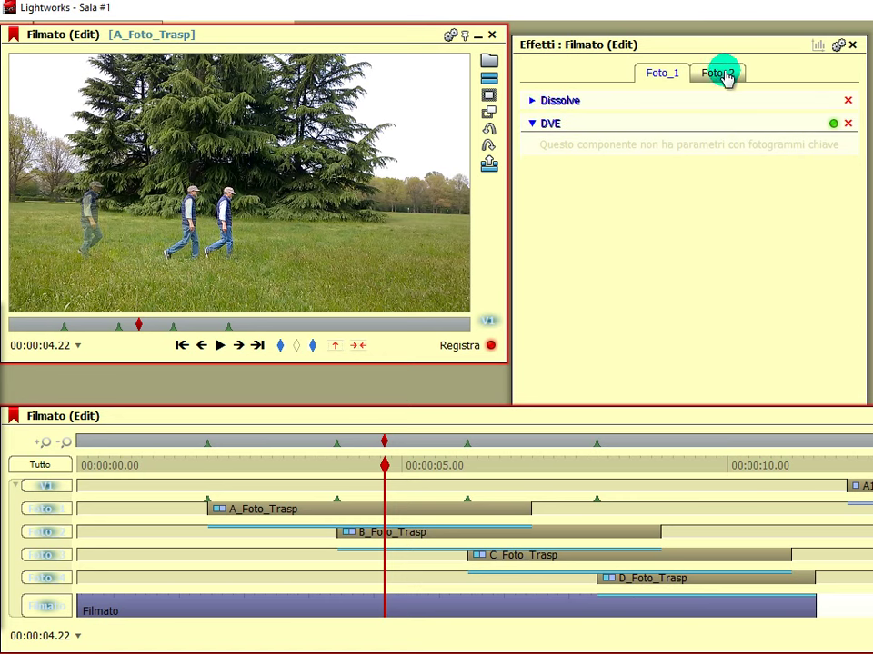
pyautogui.moveTo(384, 468); pyautogui.dragTo(563, 468)
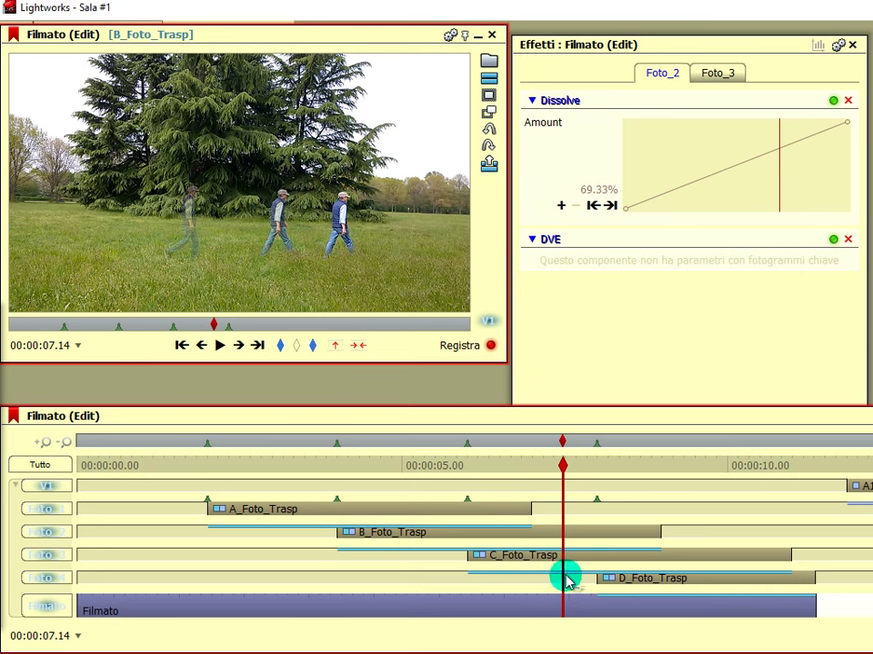
pyautogui.moveTo(564, 468); pyautogui.dragTo(629, 472)
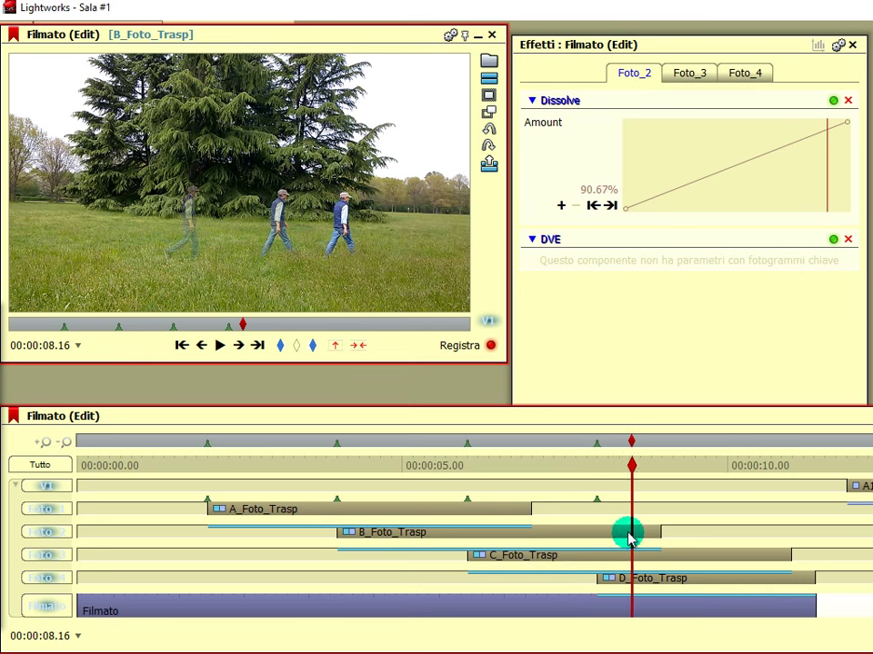
pyautogui.moveTo(629, 464); pyautogui.dragTo(801, 496)
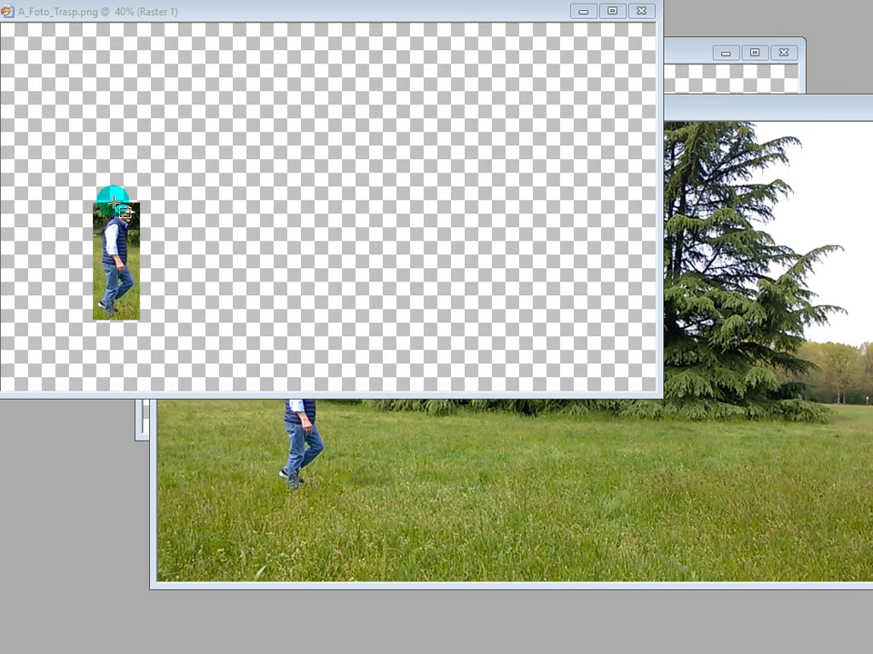
# Step: Switch to the image editor and rearrange the A_Foto.png, A_Foto_Trasp.png and A1_Foto_Trasp.png windows to compare the rectangular and outlined cutouts
pyautogui.click(752, 111)
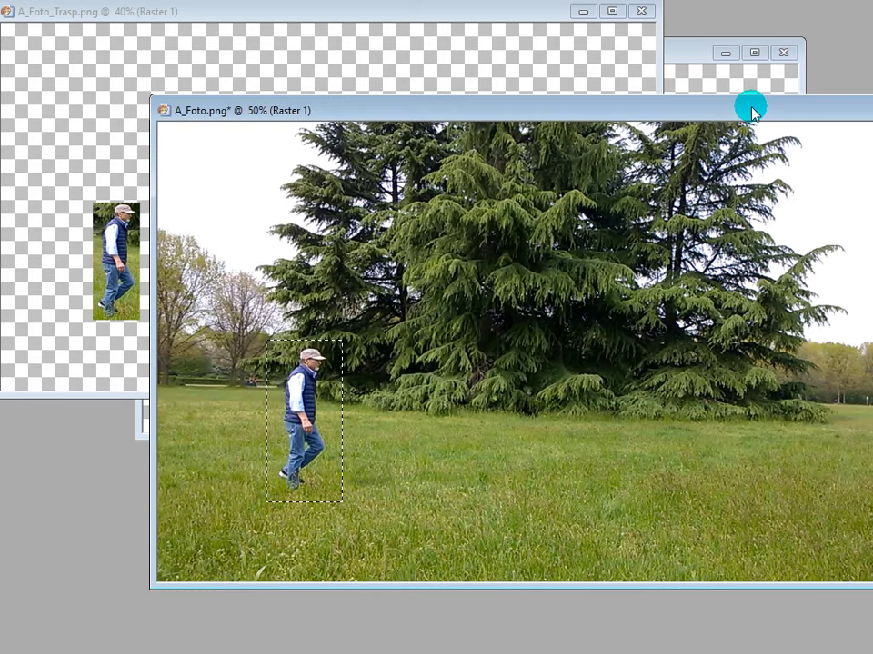
pyautogui.click(414, 10)
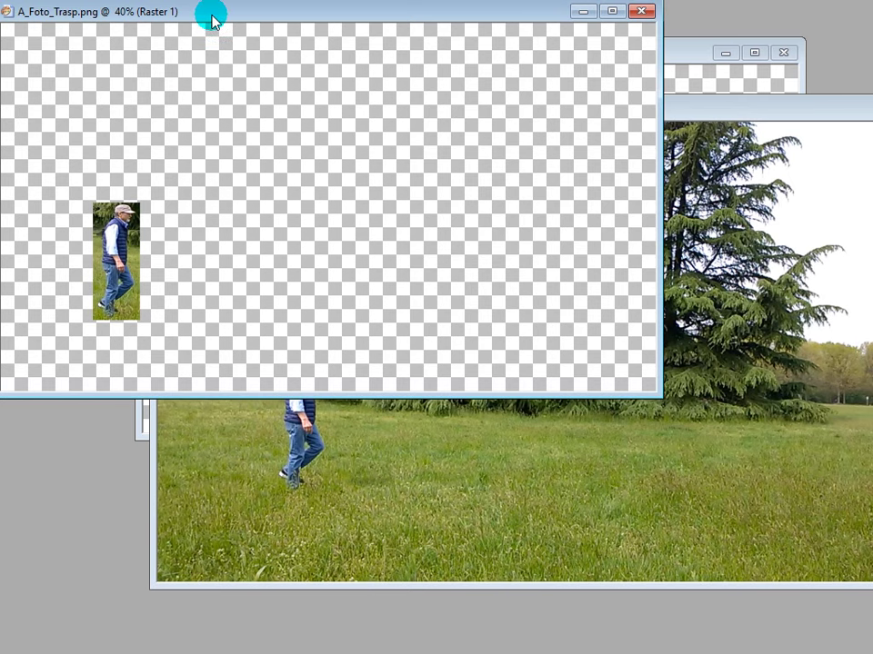
pyautogui.moveTo(211, 17); pyautogui.dragTo(234, 196)
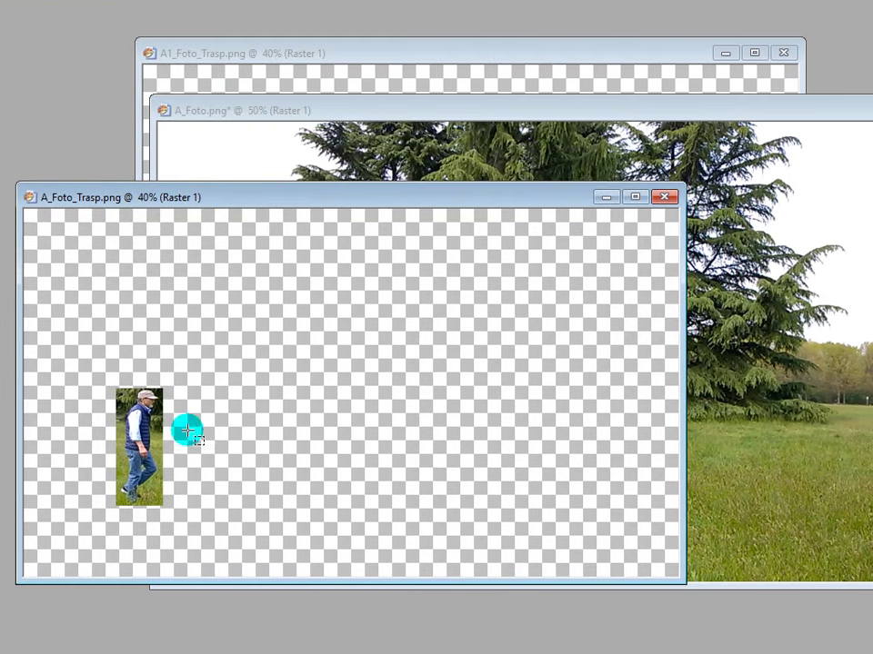
pyautogui.click(364, 58)
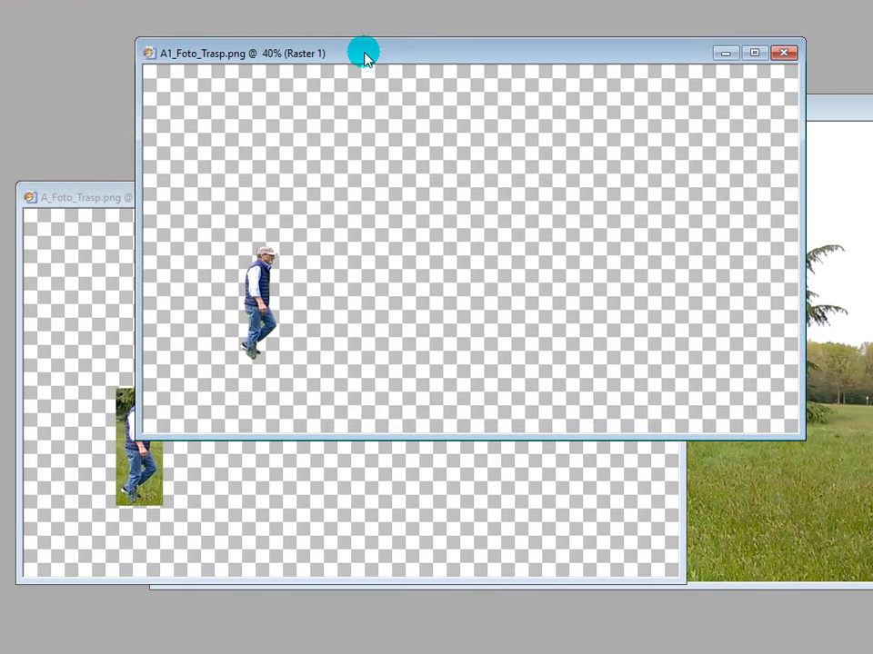
pyautogui.moveTo(367, 59); pyautogui.dragTo(407, 46)
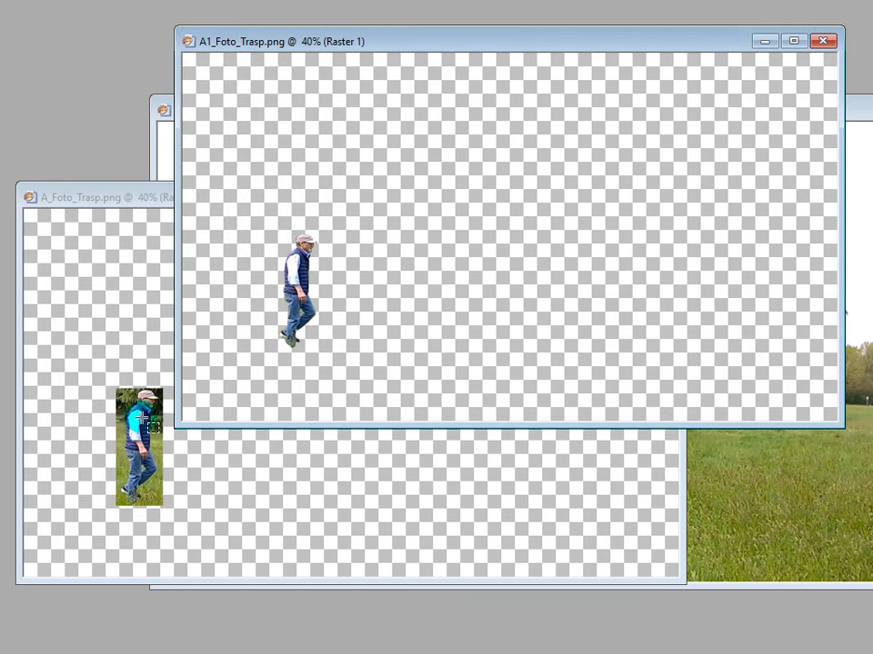
# Step: Zoom A1_Foto_Trasp.png to 150% to inspect the edges of the cutout walking figure
pyautogui.scroll(1, 312, 311)
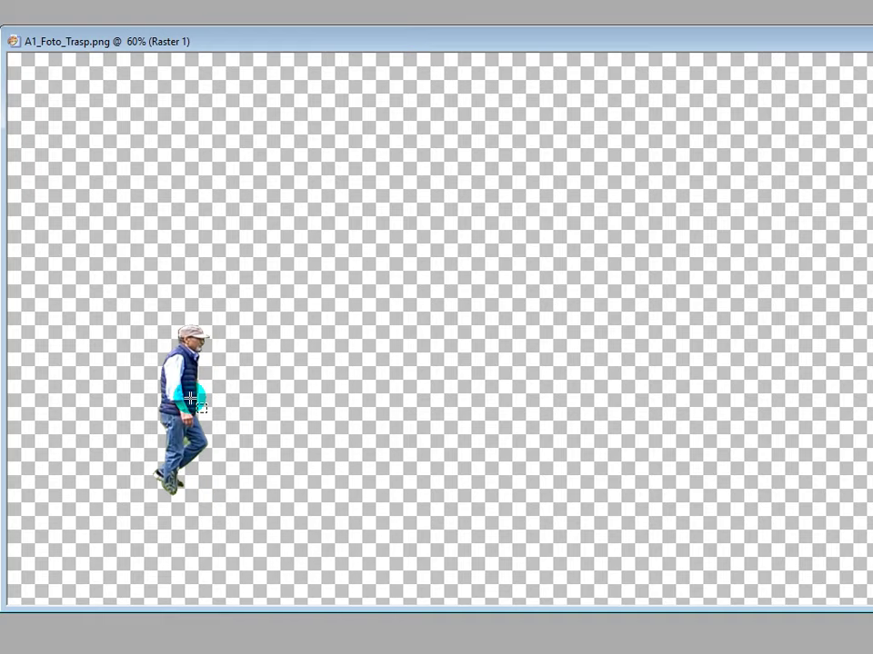
pyautogui.scroll(2, 179, 395)
pyautogui.scroll(1, 234, 409)
pyautogui.scroll(1, 246, 363)
pyautogui.scroll(1, 308, 327)
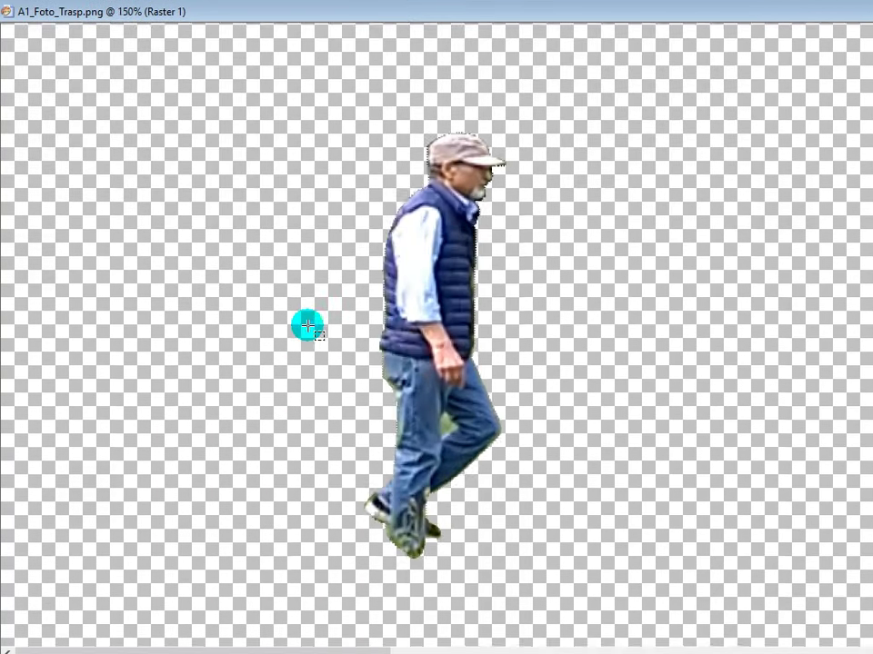
pyautogui.scroll(1, 461, 328)
pyautogui.scroll(-1, 536, 293)
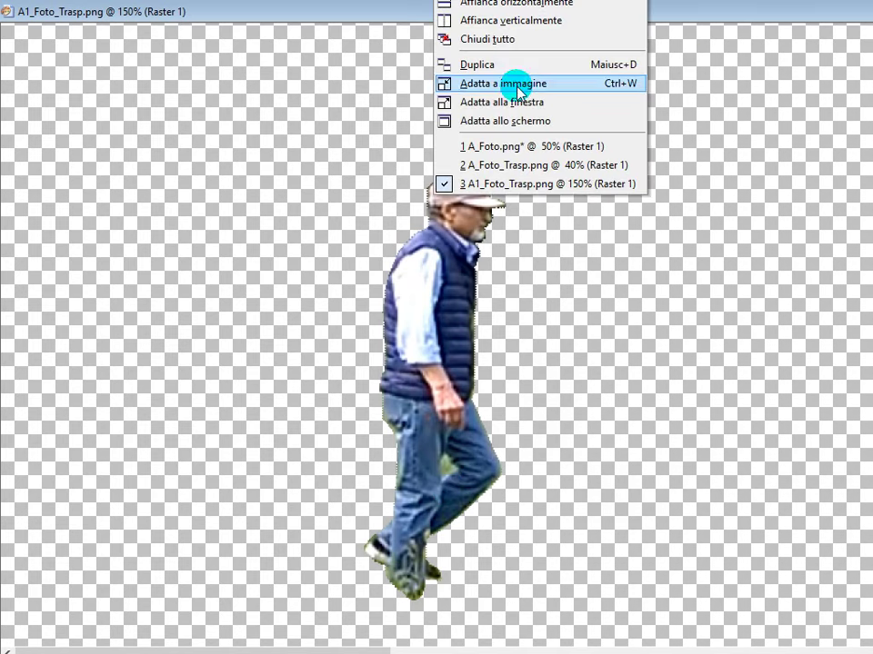
# Step: Bring A_Foto.png in front of the enlarged cutout and reposition its window to review the rectangular selection around the figure
pyautogui.click(526, 144)
pyautogui.moveTo(462, 117)
pyautogui.mouseDown()
pyautogui.moveTo(360, 104)
pyautogui.moveTo(333, 82)
pyautogui.mouseUp()
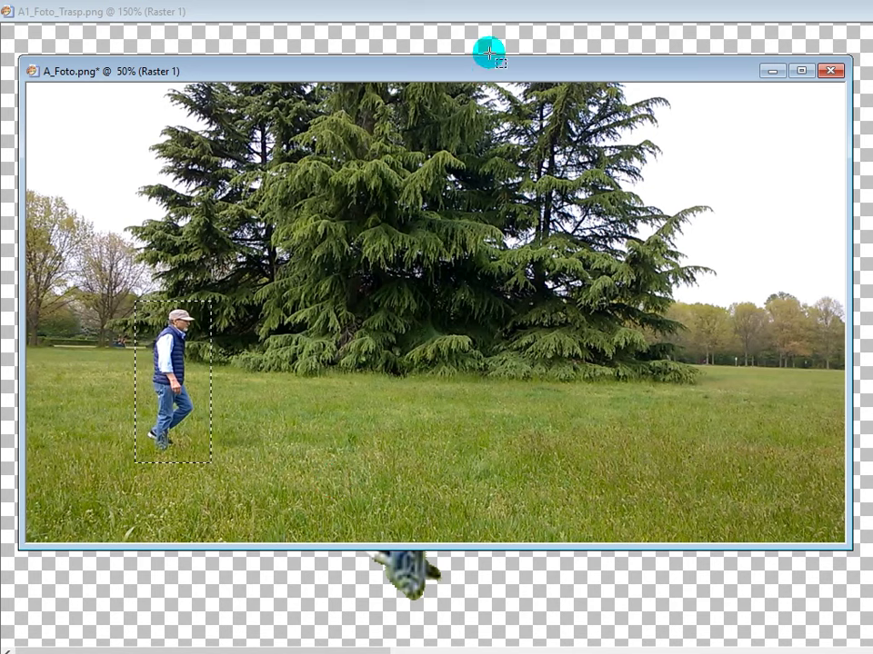
pyautogui.click(484, 11)
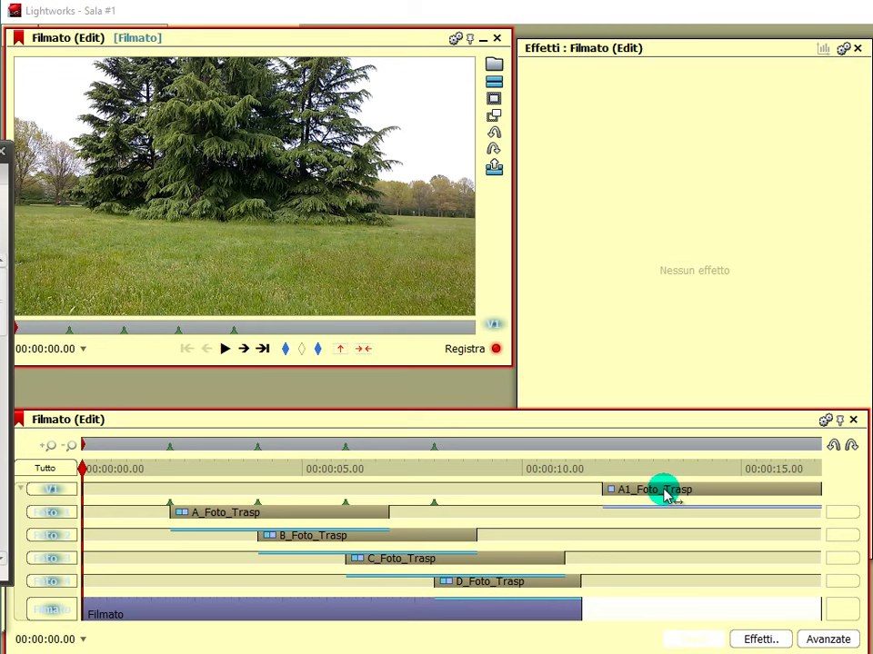
# Step: In Lightworks, move A_Foto_Trasp to 00:00:11.11 on Foto_1 and place A1_Foto_Trasp on V1 at the 00:00:02.00 marker
pyautogui.moveTo(652, 494); pyautogui.dragTo(224, 514)
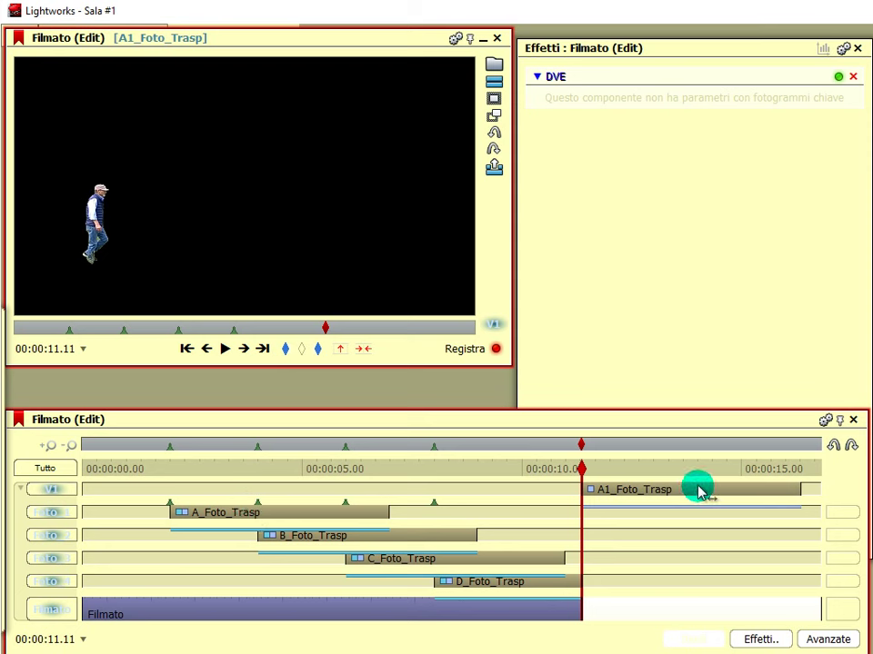
pyautogui.moveTo(680, 495); pyautogui.dragTo(680, 530)
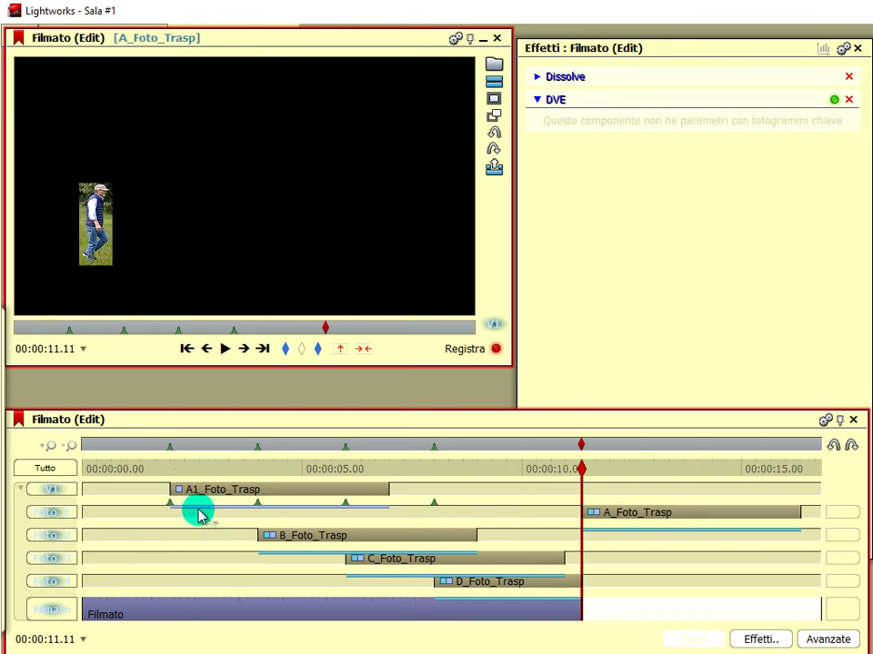
# Step: Go to 00:00:01.28, just before A1_Foto_Trasp starts, lower the timeline window and enlarge the Filmato viewer
pyautogui.moveTo(585, 471); pyautogui.dragTo(163, 506)
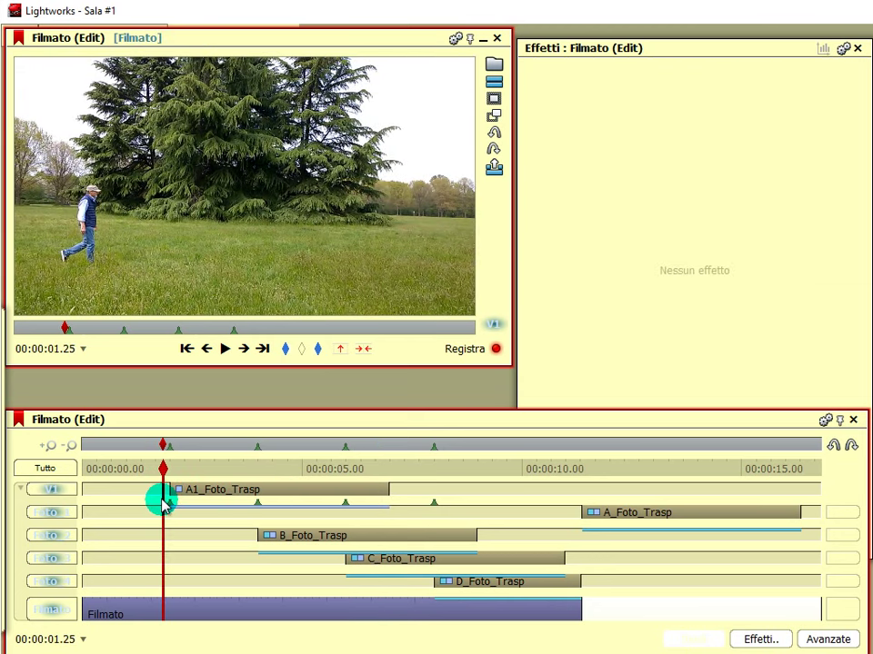
pyautogui.click(244, 352)
pyautogui.click(244, 352)
pyautogui.click(243, 353)
pyautogui.moveTo(269, 414); pyautogui.dragTo(275, 536)
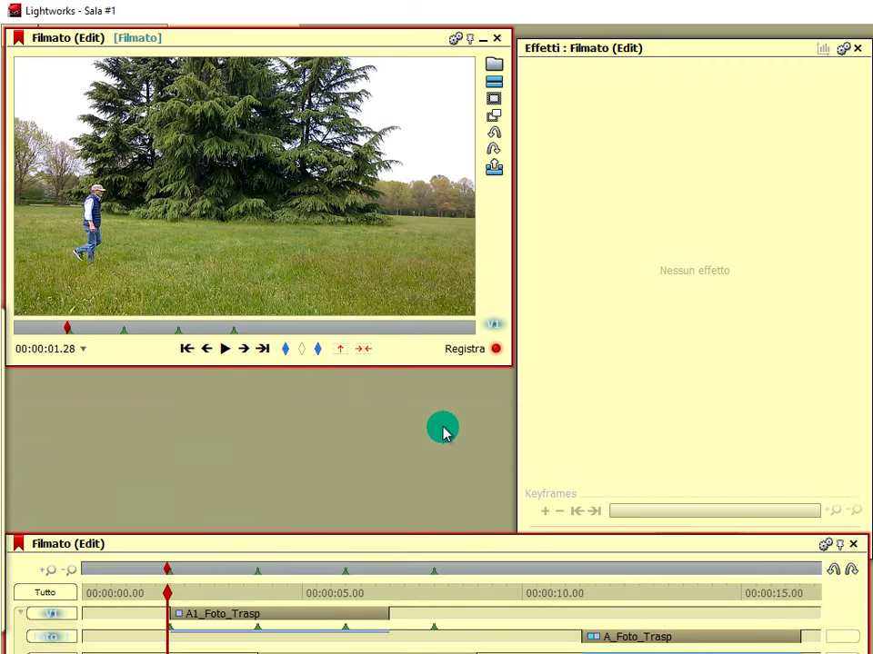
pyautogui.moveTo(509, 364); pyautogui.dragTo(796, 515)
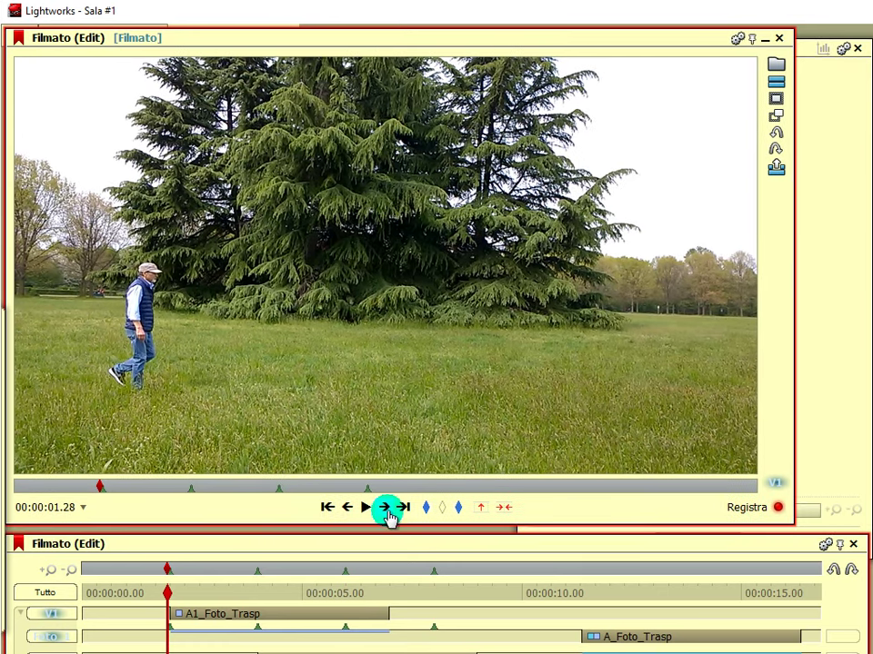
# Step: Advance frame by frame from 00:00:01.28 to 00:00:02.07 to examine how the outlined A1_Foto_Trasp figure separates from the walker
pyautogui.click(386, 510)
pyautogui.click(386, 510)
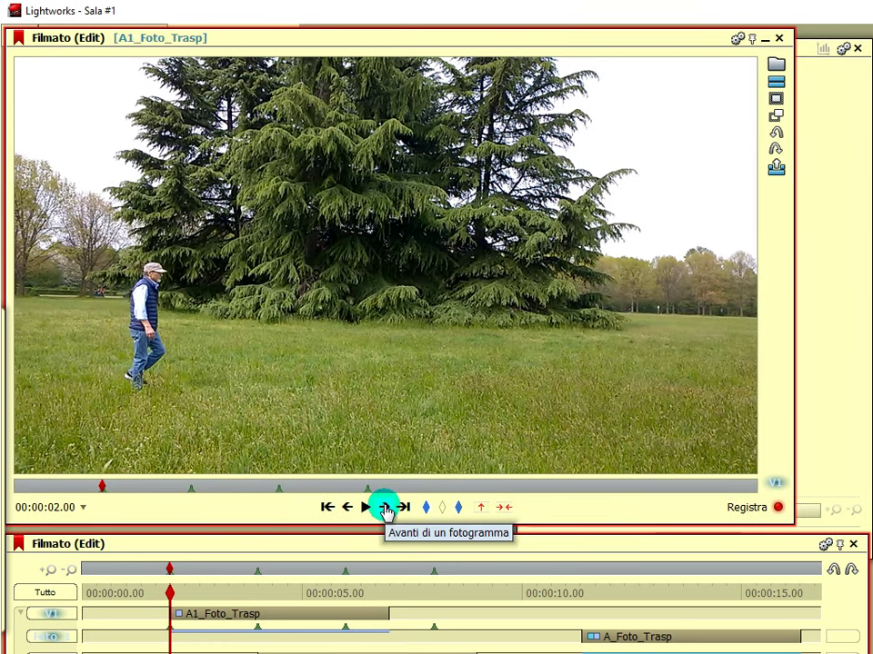
pyautogui.click(387, 510)
pyautogui.click(386, 510)
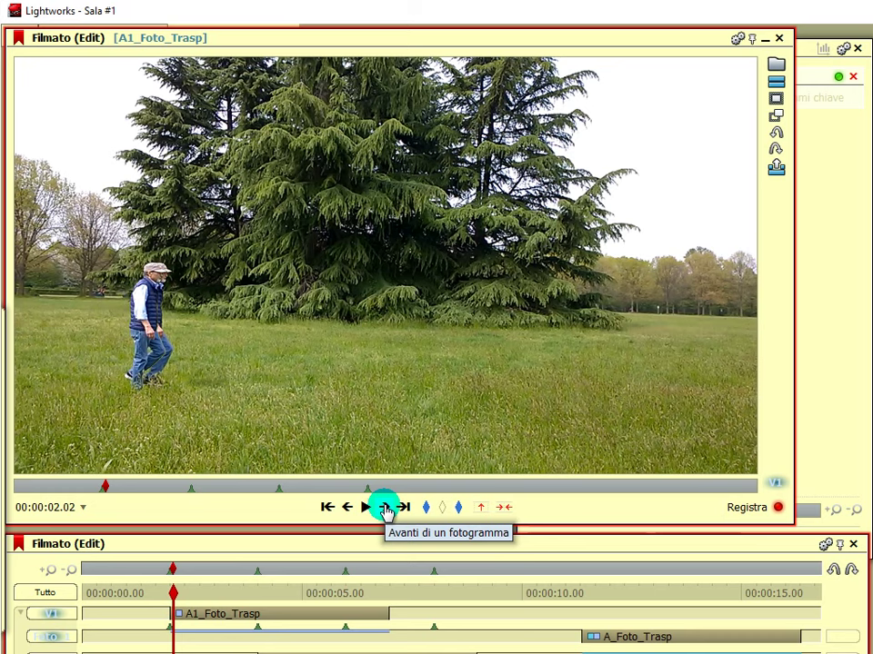
pyautogui.click(386, 510)
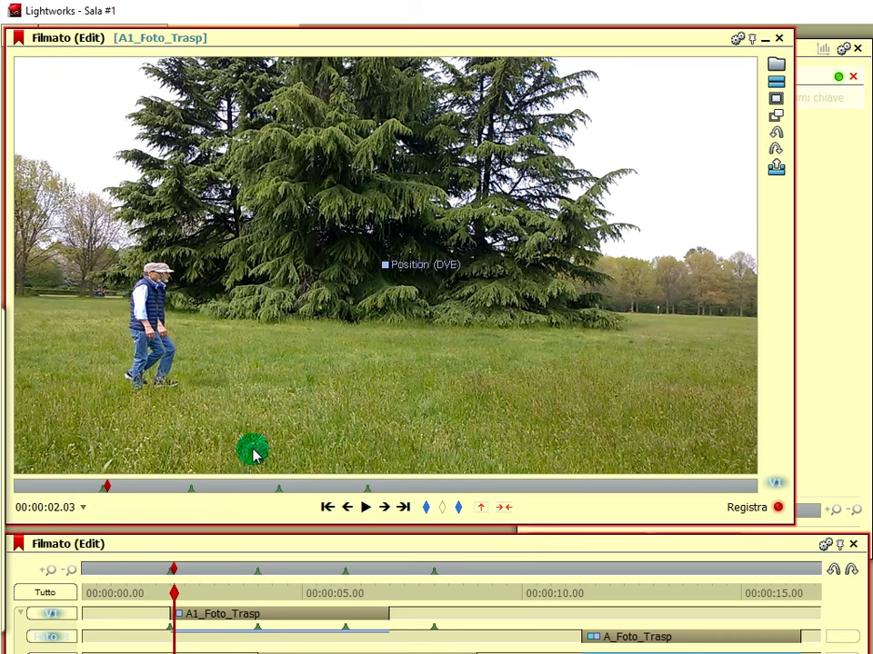
pyautogui.click(387, 510)
pyautogui.click(386, 510)
pyautogui.click(387, 510)
pyautogui.click(386, 510)
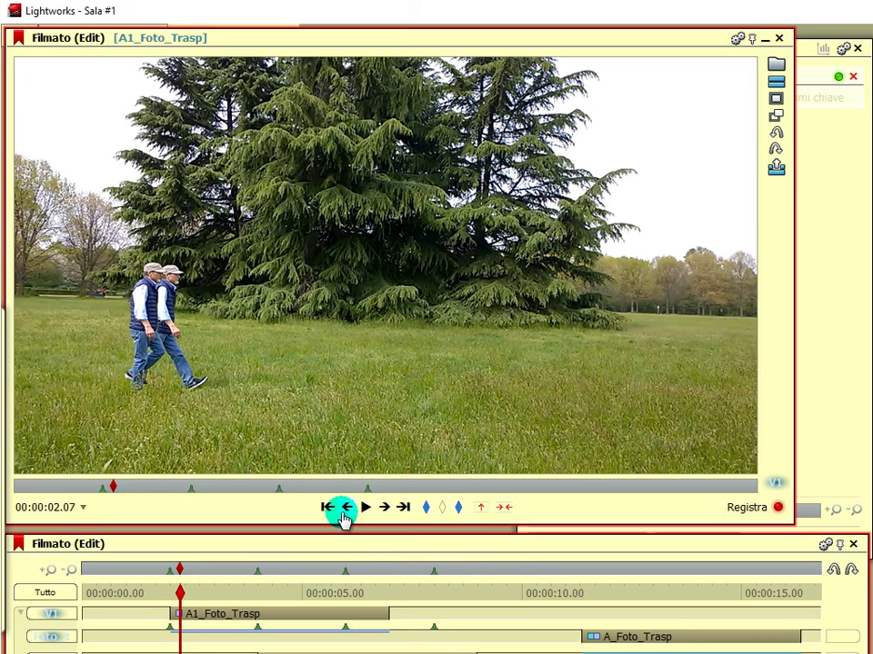
# Step: Move back frame by frame past the 00:00:02.00 marker, and forward again to 00:00:01.24 to recheck the footage before A1_Foto_Trasp
pyautogui.click(350, 510)
pyautogui.click(350, 510)
pyautogui.click(350, 510)
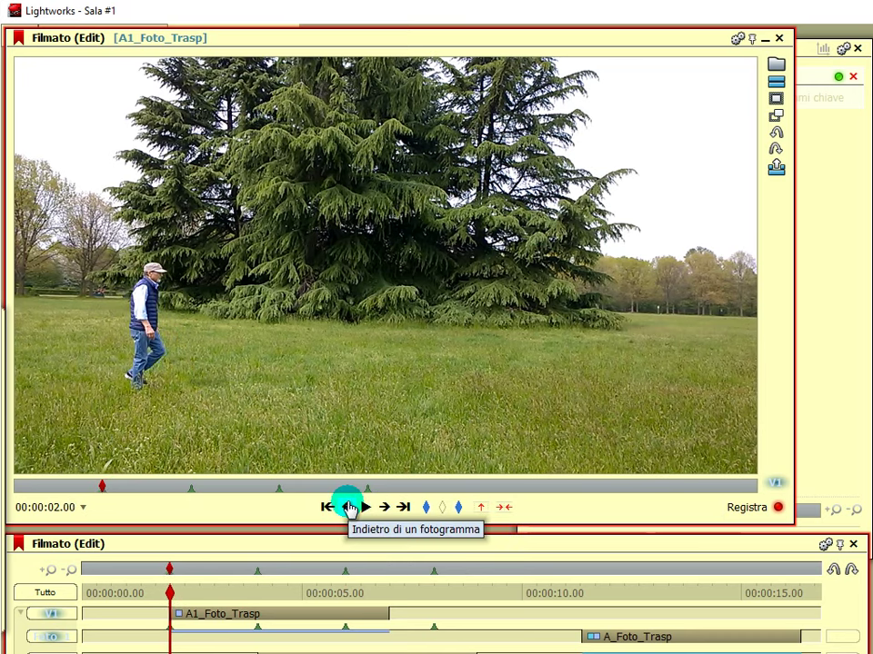
pyautogui.click(350, 510)
pyautogui.click(350, 510)
pyautogui.click(350, 510)
pyautogui.click(350, 510)
pyautogui.click(350, 510)
pyautogui.click(350, 510)
pyautogui.click(380, 511)
pyautogui.click(379, 511)
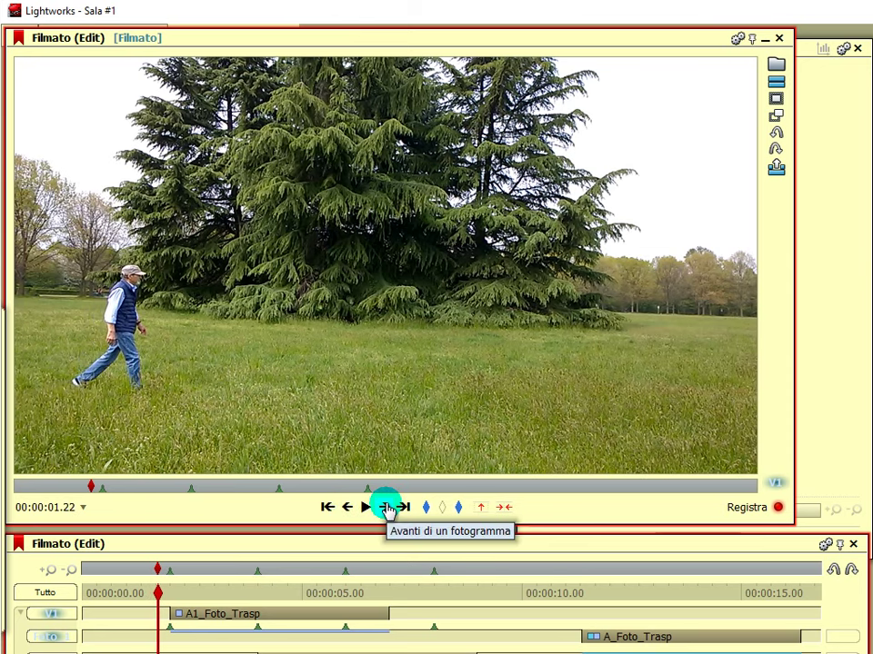
pyautogui.click(380, 510)
pyautogui.click(380, 511)
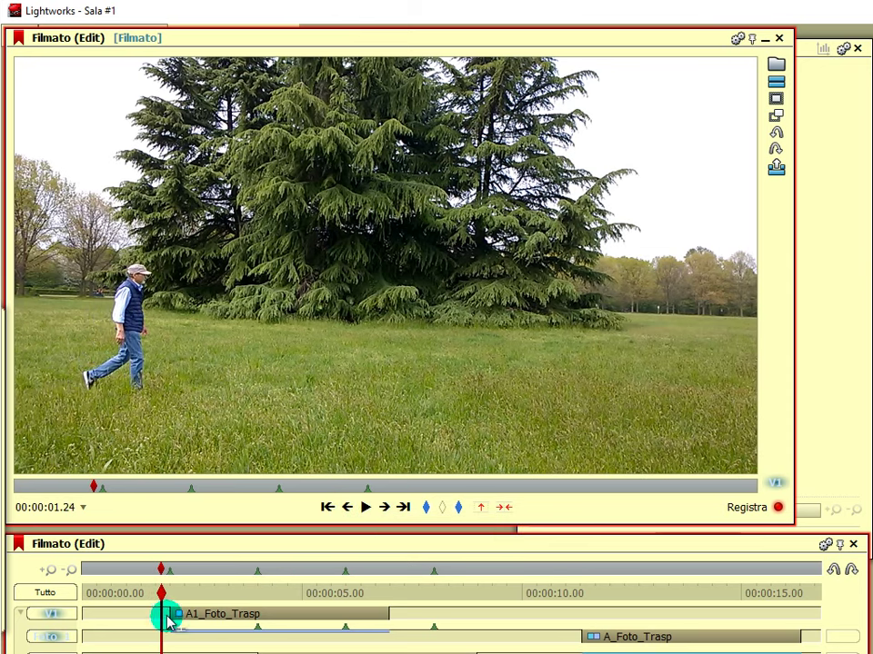
# Step: Undo the relocation of A_Foto_Trasp and advance from 00:00:02.00 to 00:00:02.03 to examine both cutouts overlapping
pyautogui.click(168, 621)
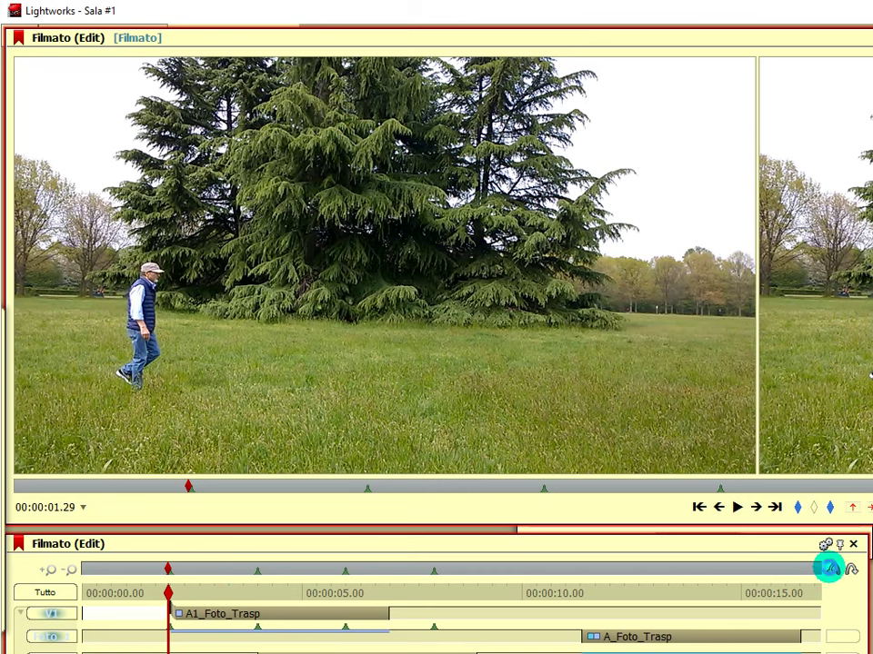
pyautogui.click(829, 568)
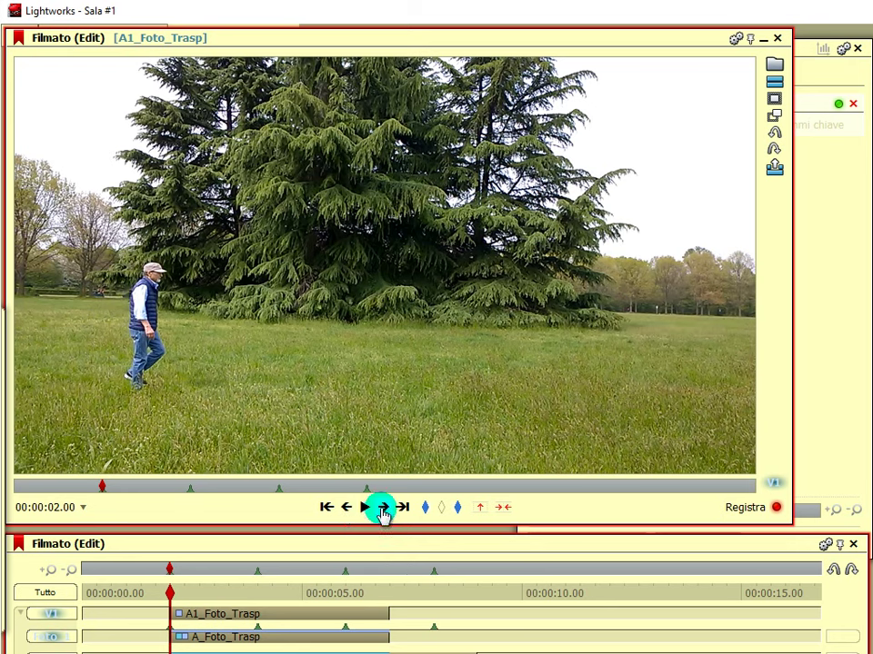
pyautogui.click(382, 510)
pyautogui.click(383, 510)
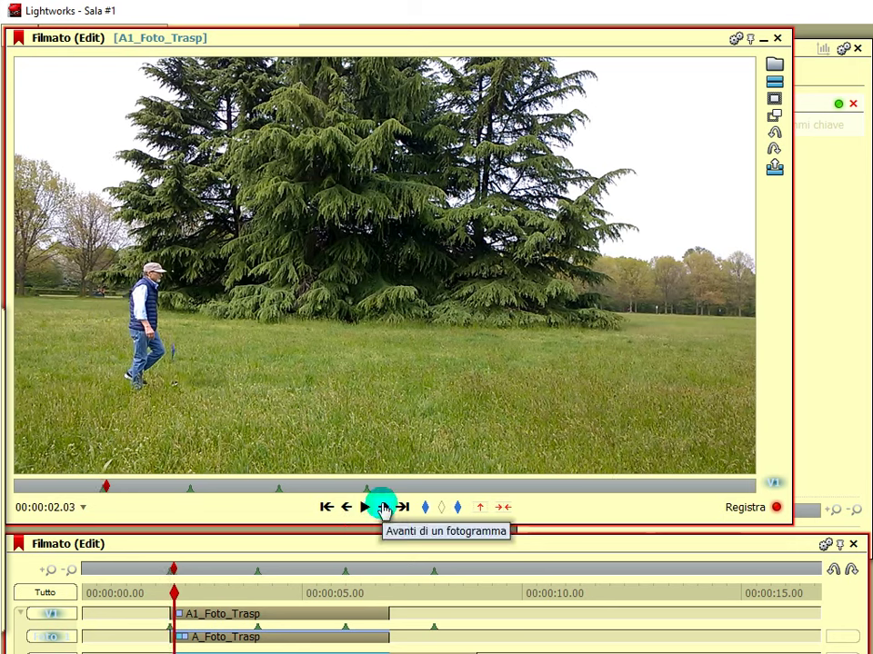
# Step: Advance frame by frame from 00:00:01.29 to 00:00:03.03 to examine how the outlined A1_Foto_Trasp figure separates without A_Foto_Trasp overlapping
pyautogui.click(382, 510)
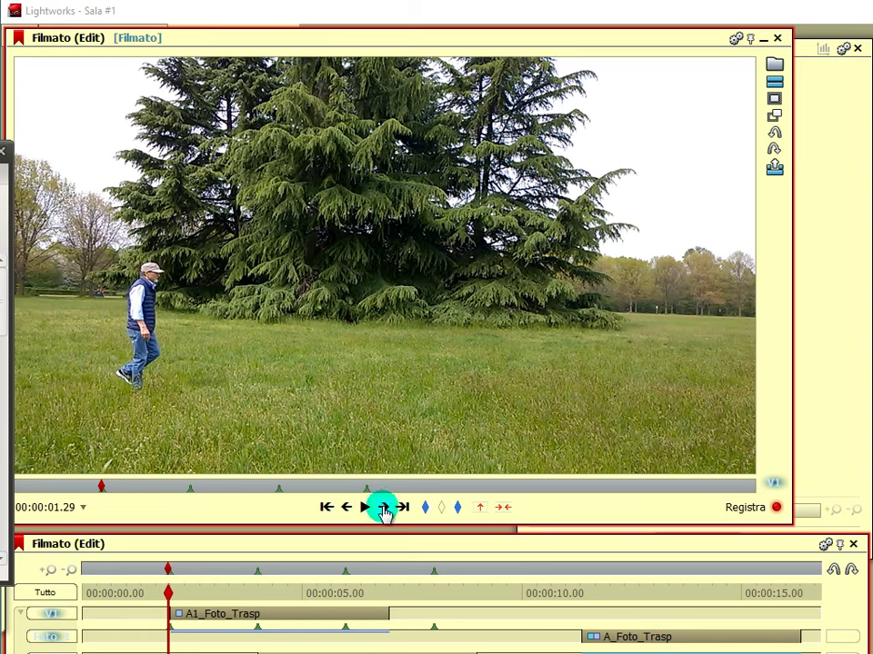
pyautogui.click(384, 509)
pyautogui.click(383, 509)
pyautogui.click(384, 509)
pyautogui.click(383, 509)
pyautogui.click(383, 509)
pyautogui.click(384, 509)
pyautogui.click(384, 510)
pyautogui.click(384, 509)
pyautogui.click(384, 509)
pyautogui.click(384, 509)
pyautogui.click(384, 509)
pyautogui.click(384, 509)
pyautogui.click(383, 509)
pyautogui.click(384, 509)
pyautogui.click(384, 509)
pyautogui.click(384, 509)
pyautogui.click(383, 509)
pyautogui.click(384, 509)
pyautogui.click(383, 509)
pyautogui.click(384, 509)
pyautogui.click(384, 509)
pyautogui.click(384, 509)
pyautogui.click(384, 509)
pyautogui.click(384, 509)
pyautogui.click(383, 509)
pyautogui.click(383, 509)
pyautogui.click(383, 509)
pyautogui.click(384, 509)
pyautogui.click(383, 509)
pyautogui.click(384, 509)
pyautogui.click(383, 509)
pyautogui.click(384, 509)
pyautogui.click(383, 509)
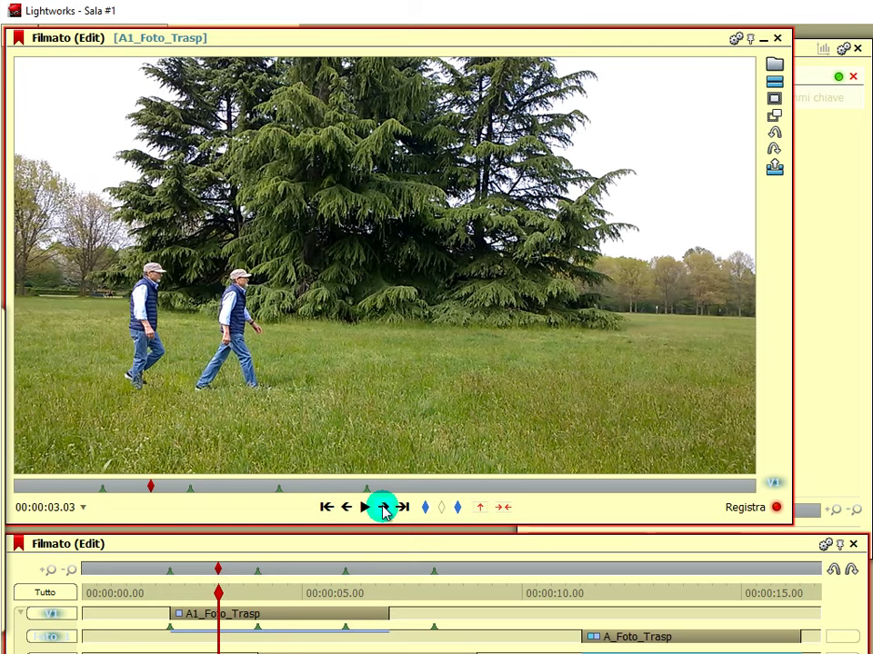
pyautogui.press('Escape')
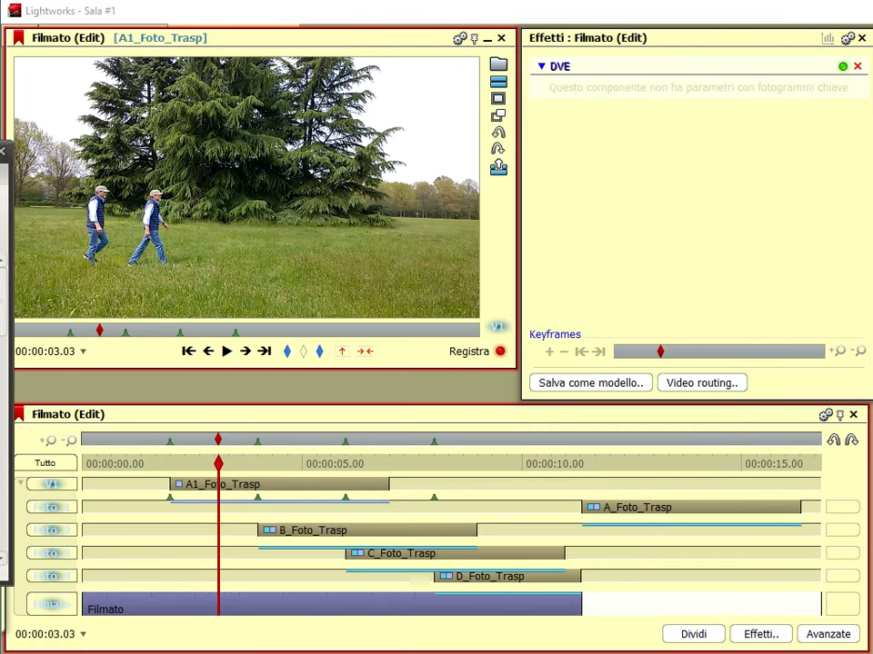
# Step: Go to 00:00:02.16 inside A1_Foto_Trasp and open the Aggiungi effetti window, placing it clear of the viewer
pyautogui.moveTo(219, 464); pyautogui.dragTo(193, 464)
pyautogui.click(694, 634)
pyautogui.click(750, 637)
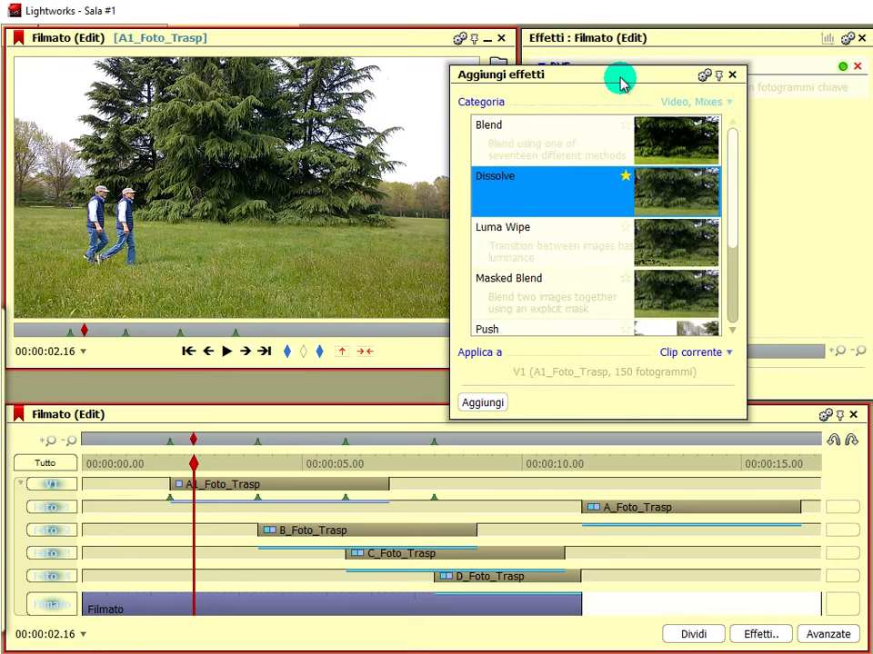
pyautogui.moveTo(619, 80); pyautogui.dragTo(668, 68)
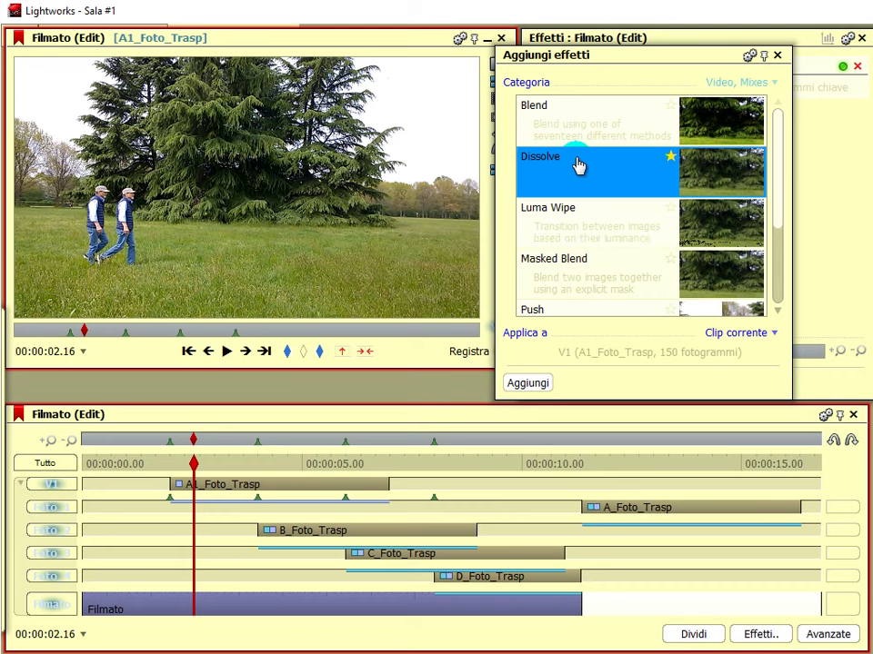
# Step: Look through the DVEs effect category and select Dissolve in the Favoriti category
pyautogui.click(721, 83)
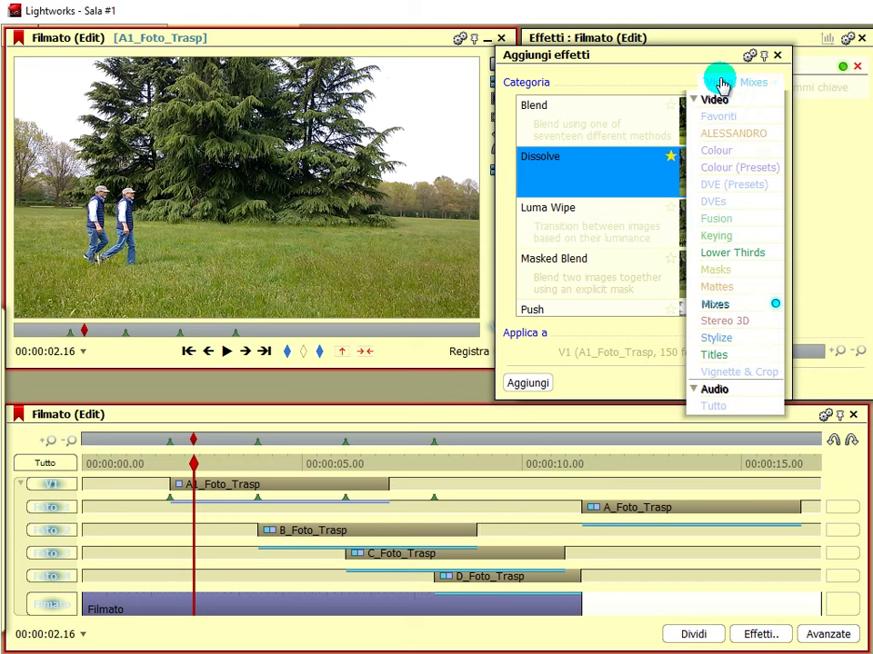
pyautogui.click(718, 201)
pyautogui.moveTo(526, 161); pyautogui.dragTo(654, 154)
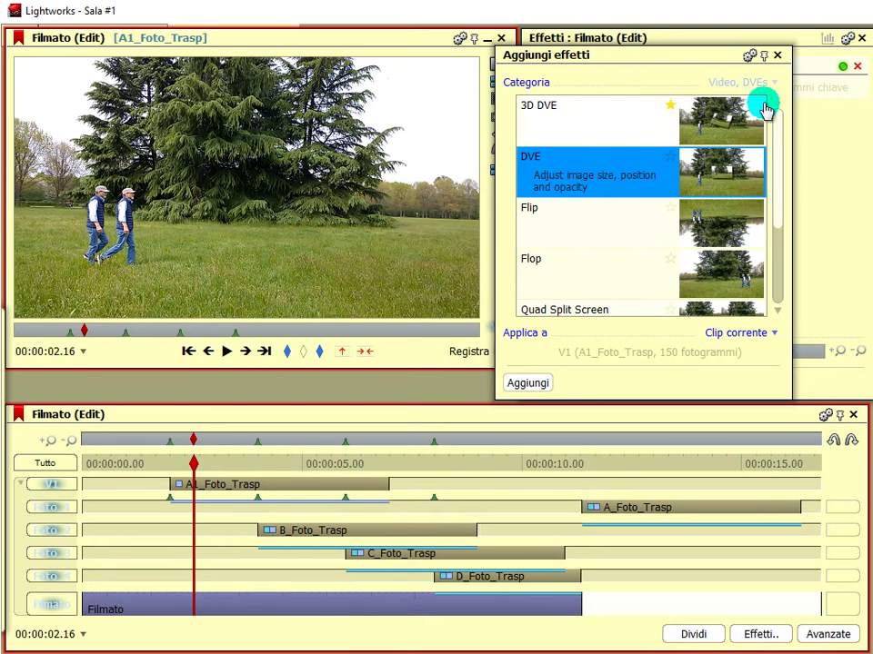
pyautogui.click(721, 83)
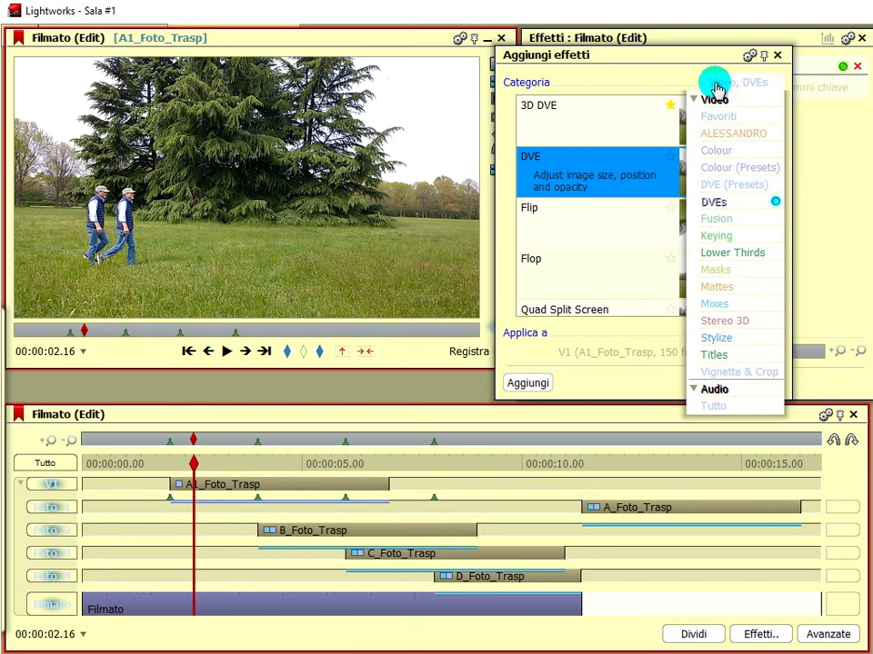
pyautogui.click(718, 116)
pyautogui.click(564, 211)
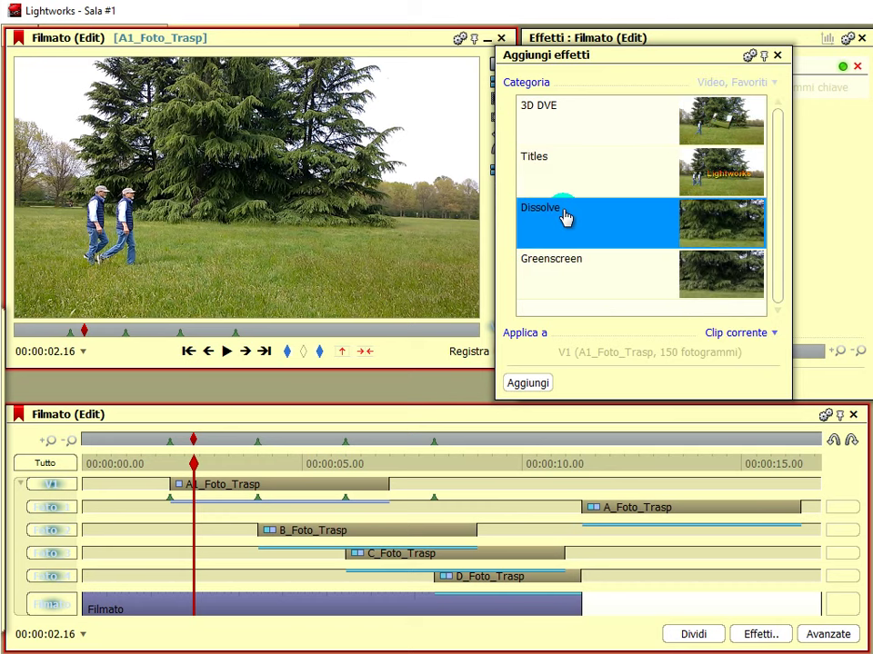
pyautogui.moveTo(563, 217); pyautogui.dragTo(730, 315)
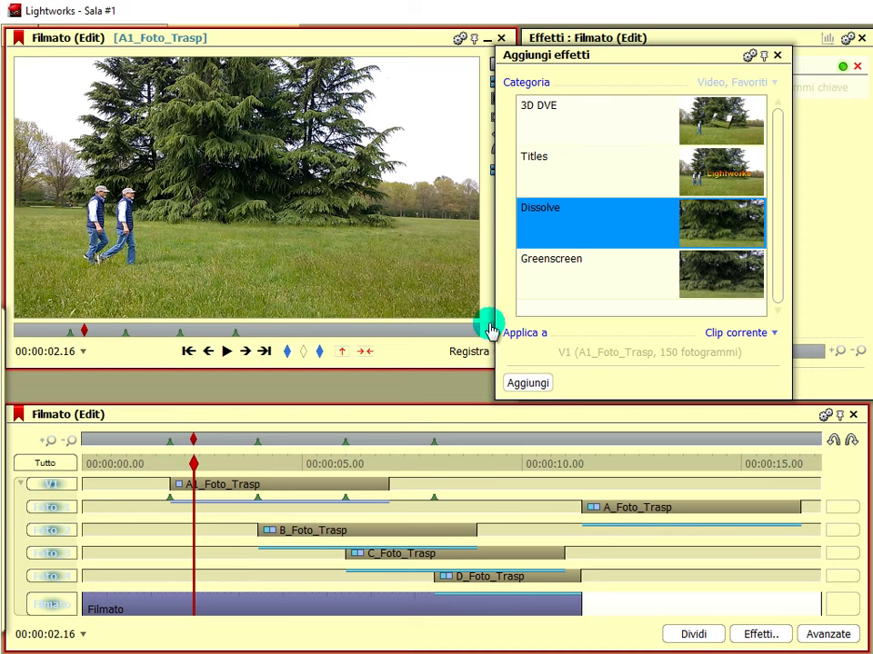
# Step: Try placing Dissolve directly on A1_Foto_Trasp at 00:00:02.00, without and with the clip marked, and undo both attempts
pyautogui.moveTo(194, 464); pyautogui.dragTo(169, 465)
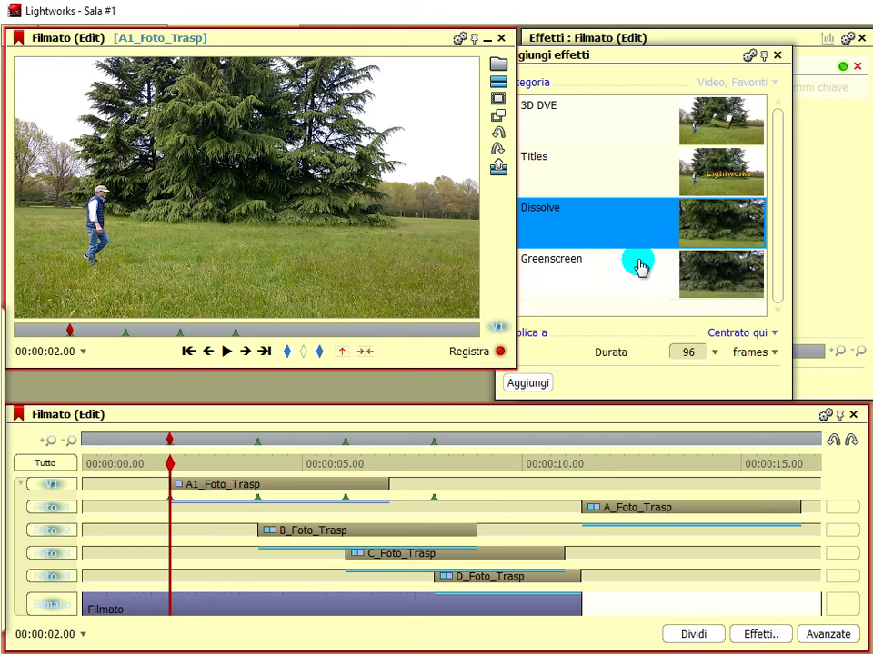
pyautogui.moveTo(607, 222); pyautogui.dragTo(257, 485)
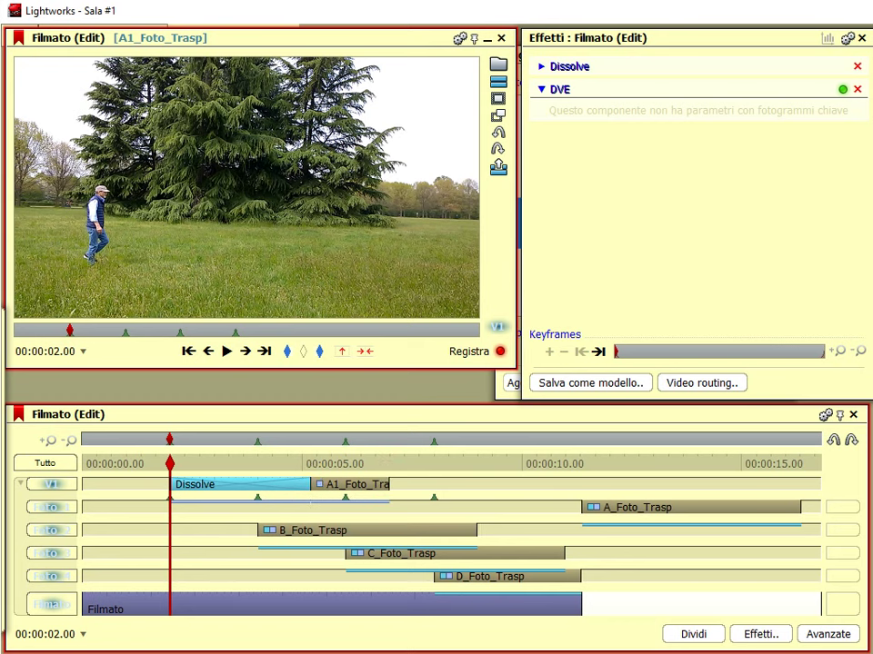
pyautogui.hotkey('ctrl', 'z')
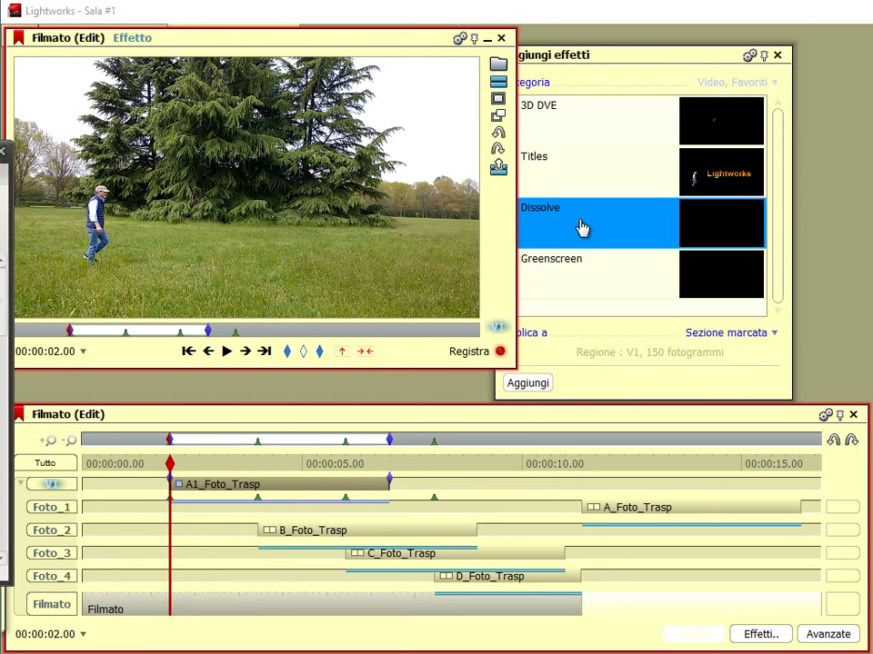
pyautogui.moveTo(582, 227); pyautogui.dragTo(201, 490)
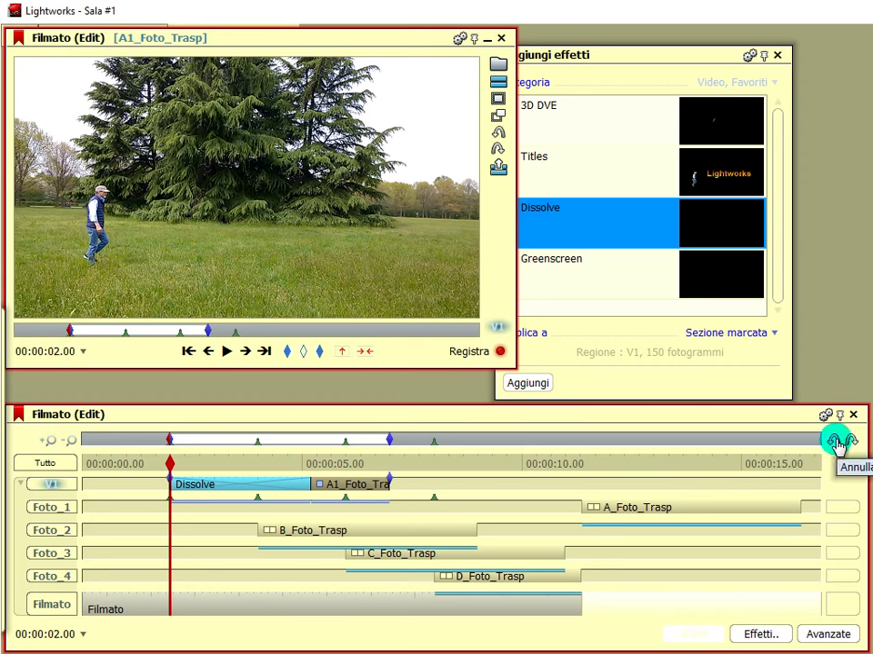
pyautogui.click(837, 443)
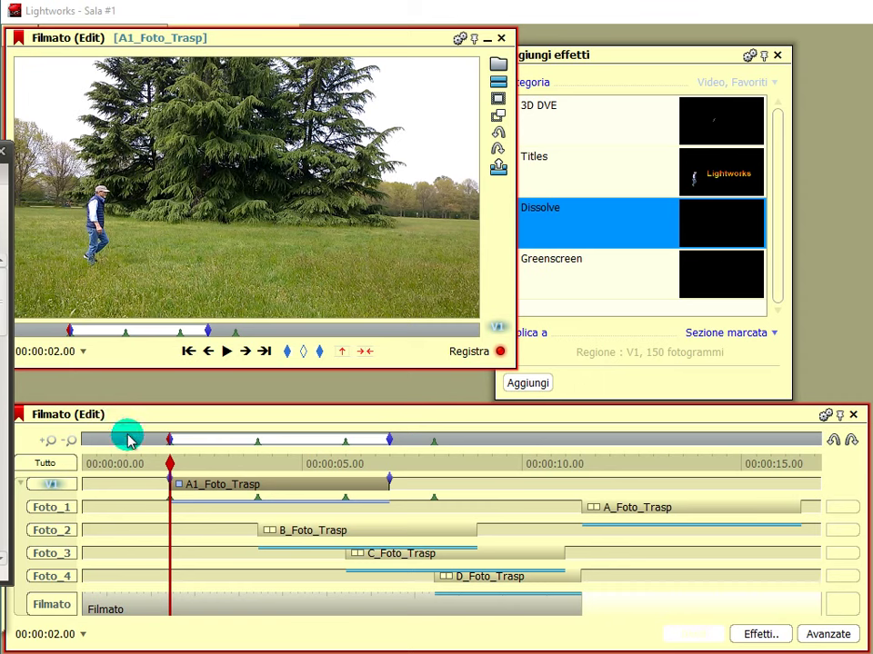
# Step: Check both ends of the marked A1_Foto_Trasp section, going to 00:00:07.00 and back to 00:00:02.00
pyautogui.moveTo(169, 468); pyautogui.dragTo(372, 479)
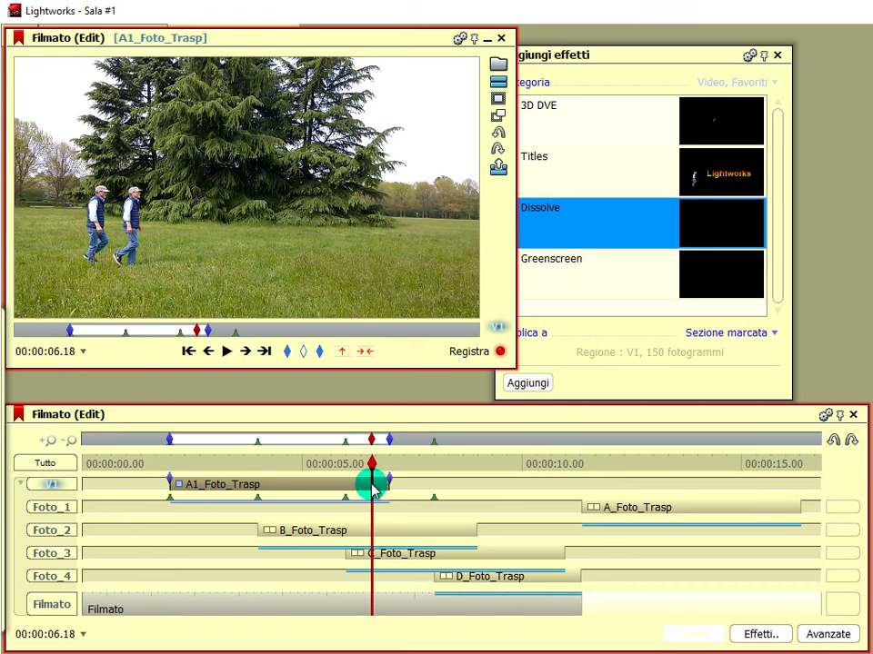
pyautogui.click(266, 351)
pyautogui.moveTo(49, 353)
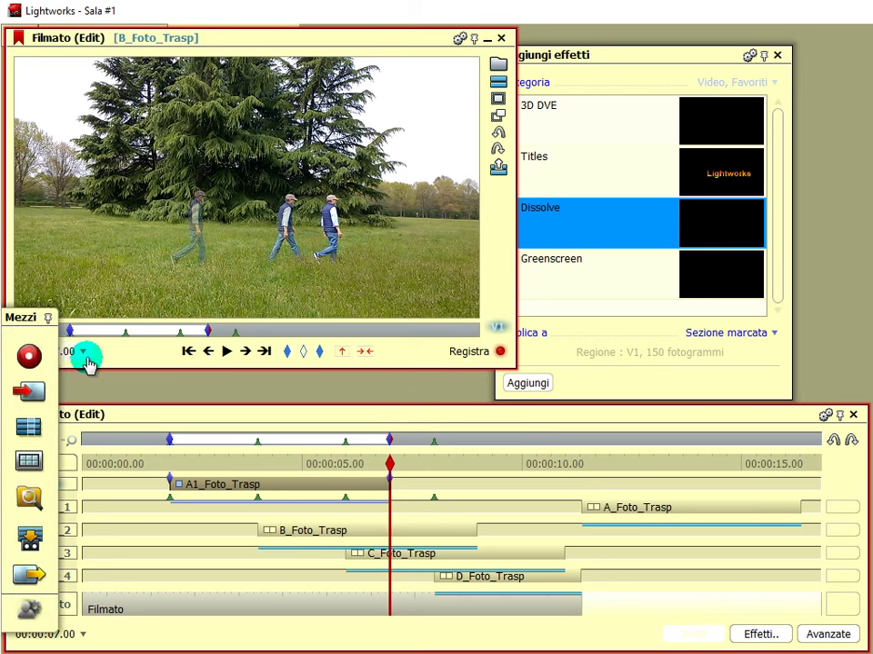
pyautogui.moveTo(389, 462); pyautogui.dragTo(191, 463)
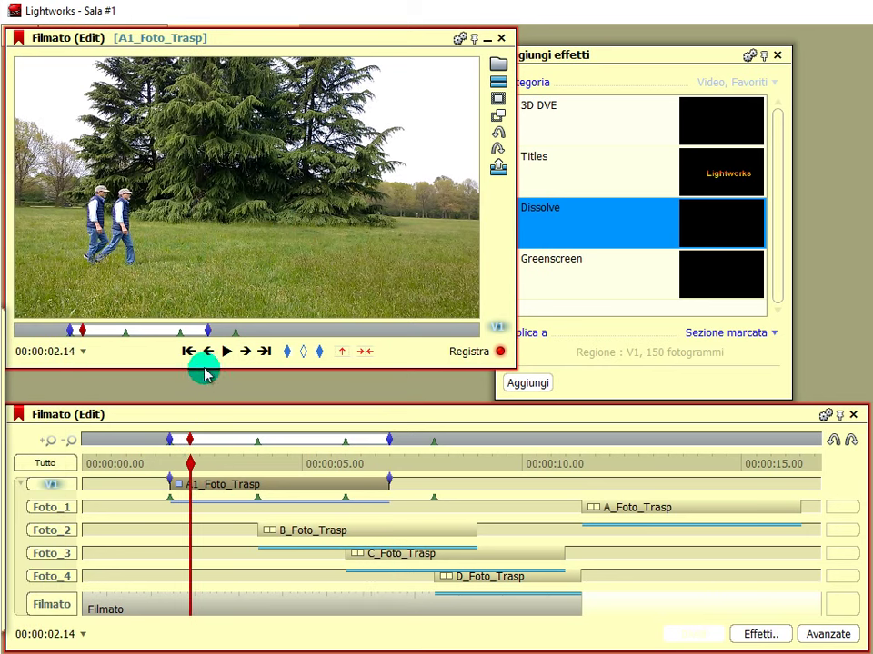
pyautogui.click(188, 351)
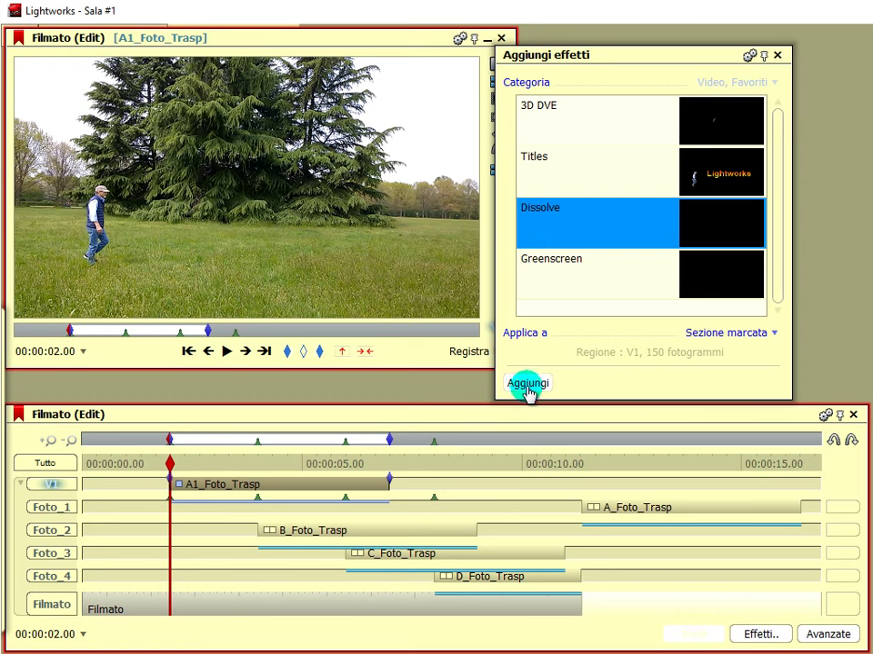
# Step: Compare adding Dissolve to the whole marked A1_Foto_Trasp section with placing it directly on the clip, undoing each version
pyautogui.click(527, 384)
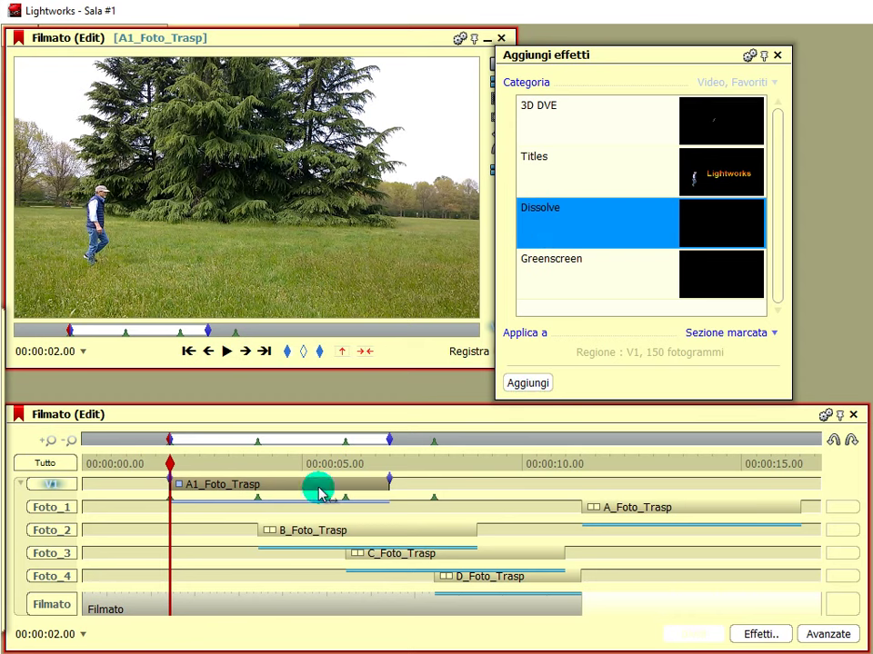
pyautogui.click(189, 488)
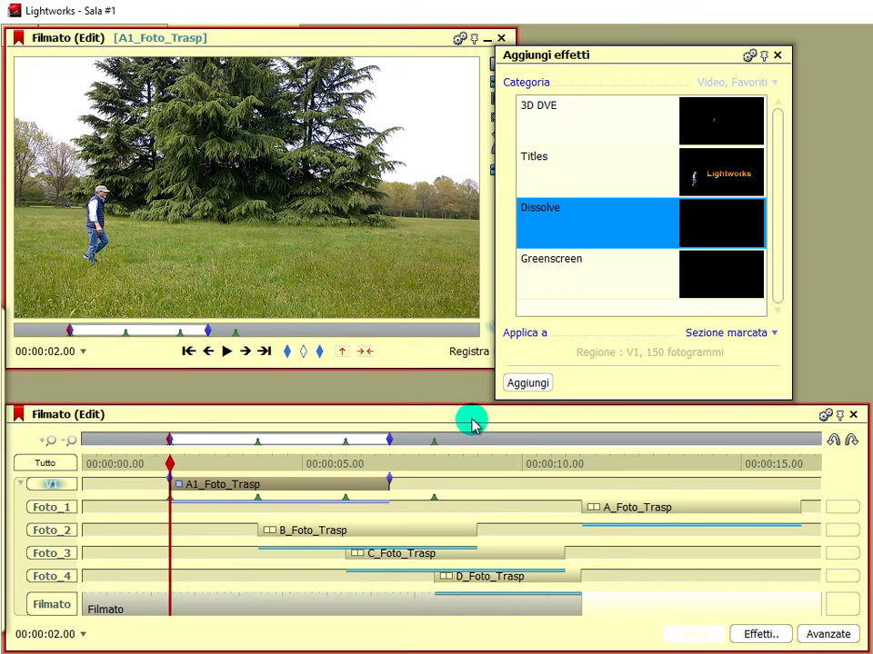
pyautogui.click(525, 383)
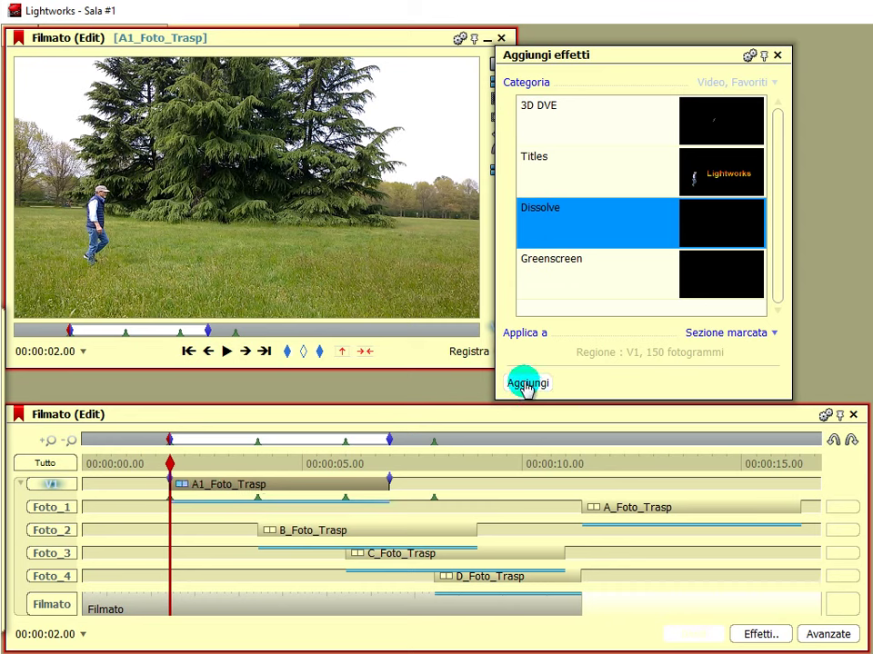
pyautogui.click(186, 498)
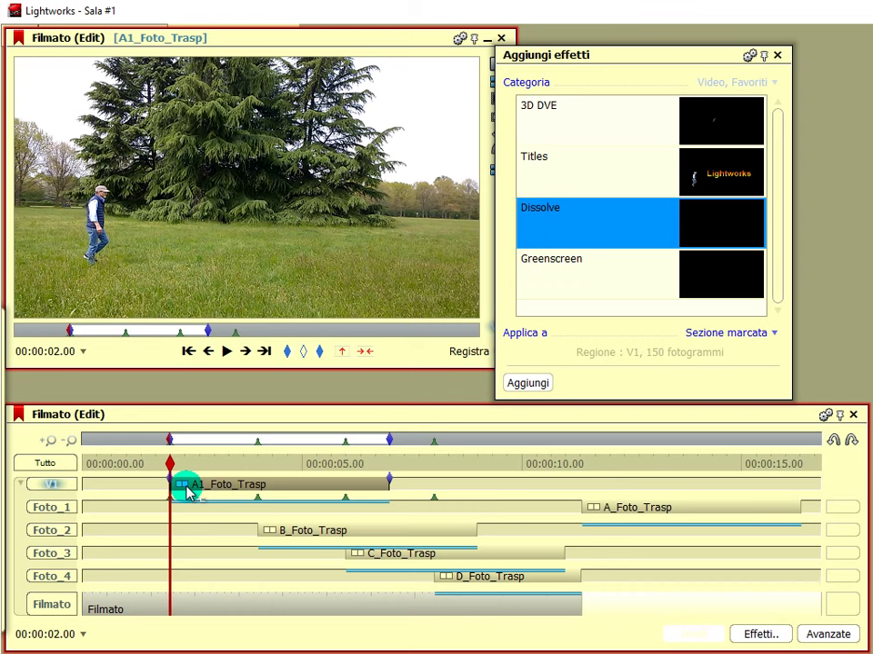
pyautogui.click(836, 443)
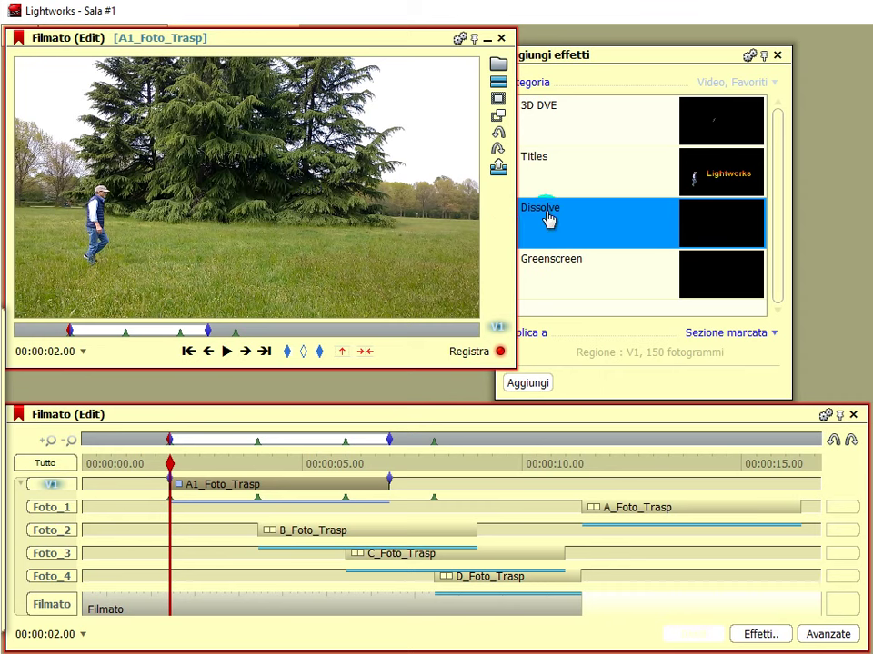
pyautogui.moveTo(548, 218); pyautogui.dragTo(245, 495)
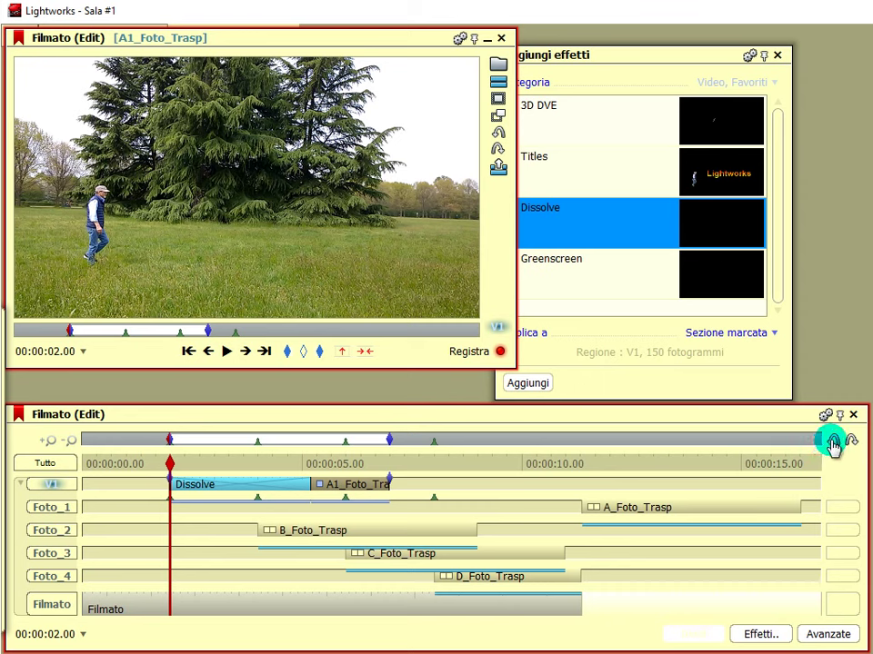
pyautogui.click(833, 443)
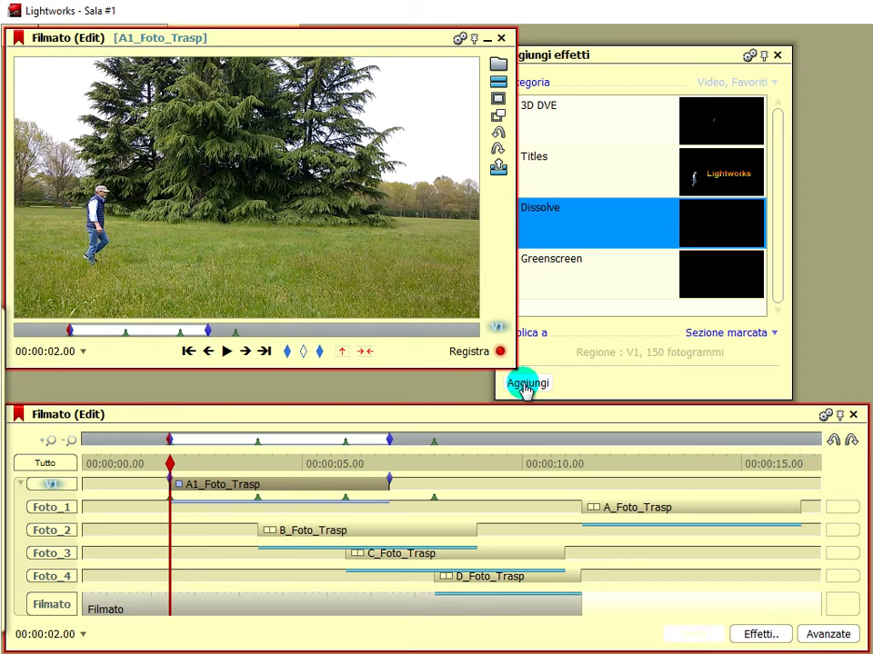
# Step: Add Dissolve to the marked A1_Foto_Trasp section and display its Amount as a keyframe graph
pyautogui.moveTo(5, 418)
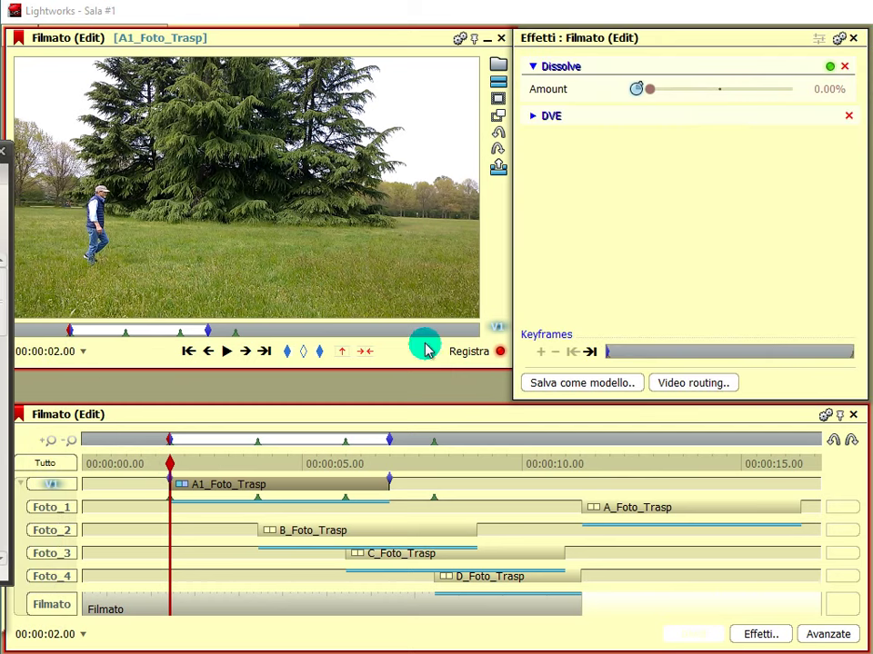
pyautogui.click(819, 40)
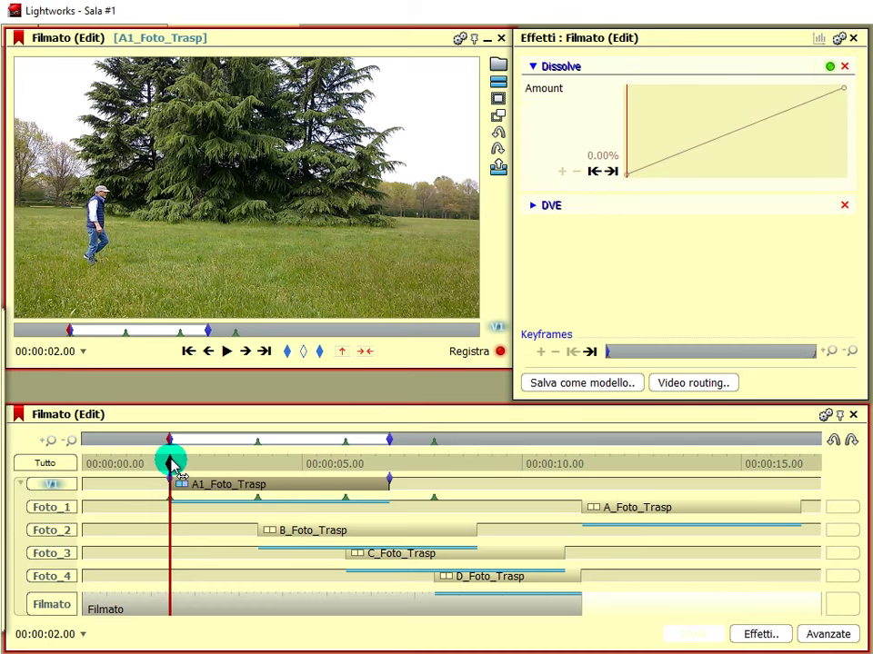
# Step: Play Filmato from 00:00:01.22 with a pause at 00:00:03.16 to review the A1_Foto_Trasp fade, and return to the clip
pyautogui.moveTo(171, 462); pyautogui.dragTo(155, 479)
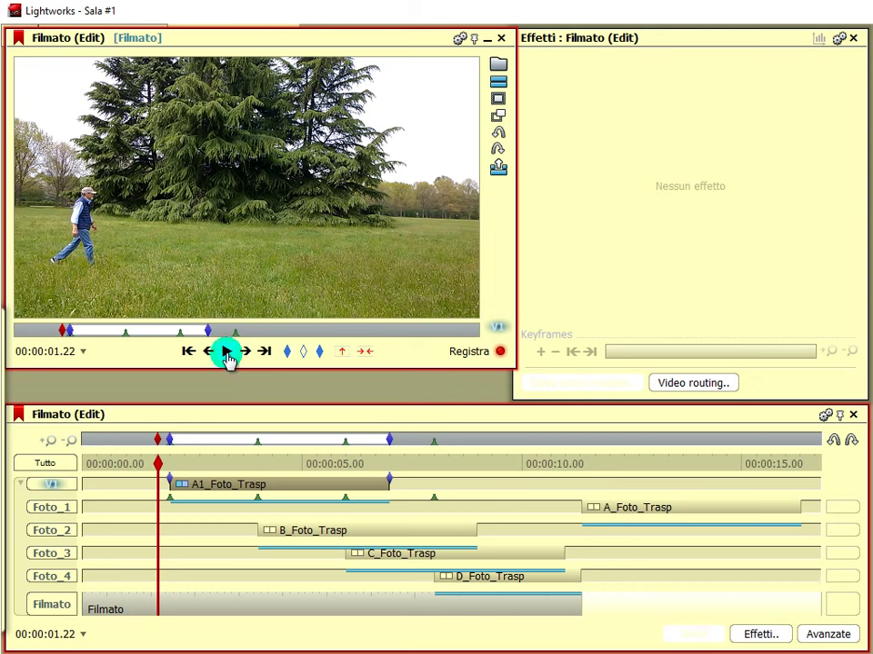
pyautogui.click(227, 352)
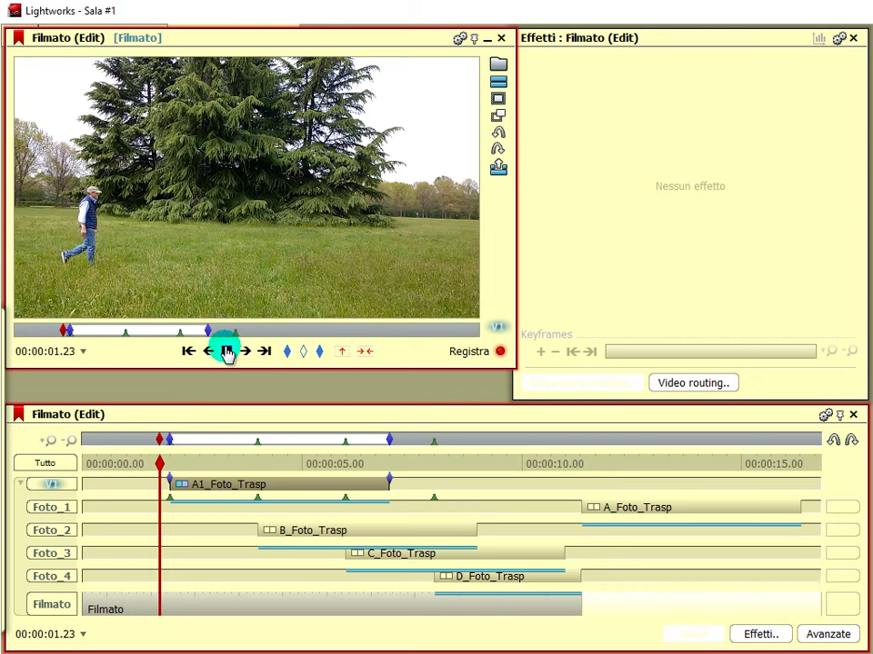
pyautogui.click(227, 353)
pyautogui.click(201, 482)
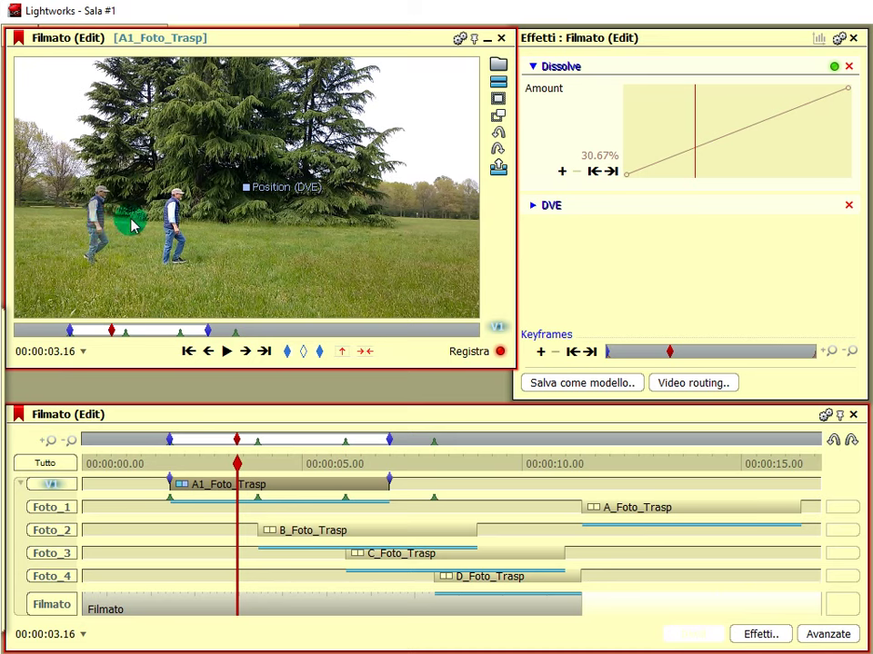
pyautogui.click(227, 353)
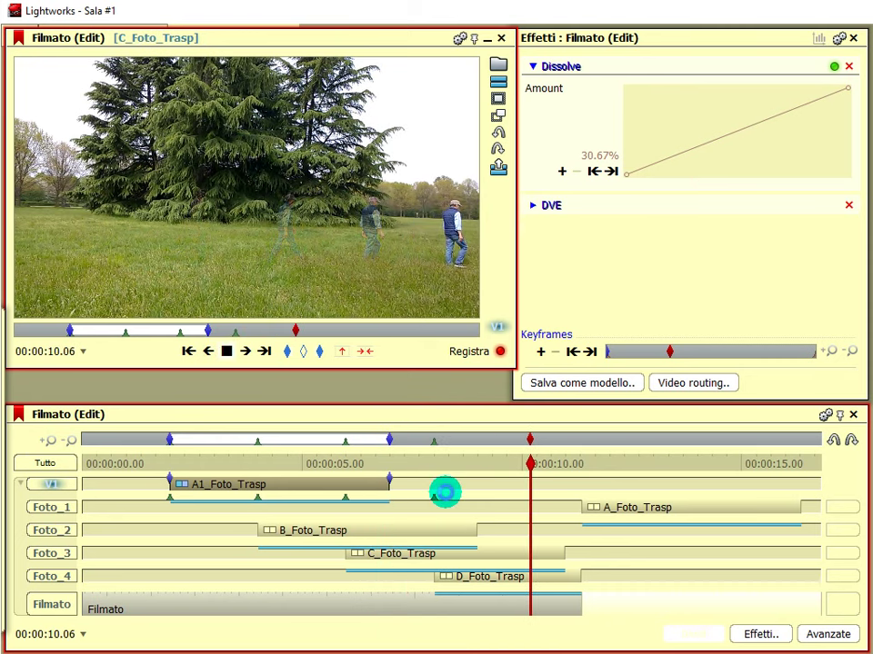
pyautogui.click(445, 491)
pyautogui.moveTo(532, 460); pyautogui.dragTo(250, 463)
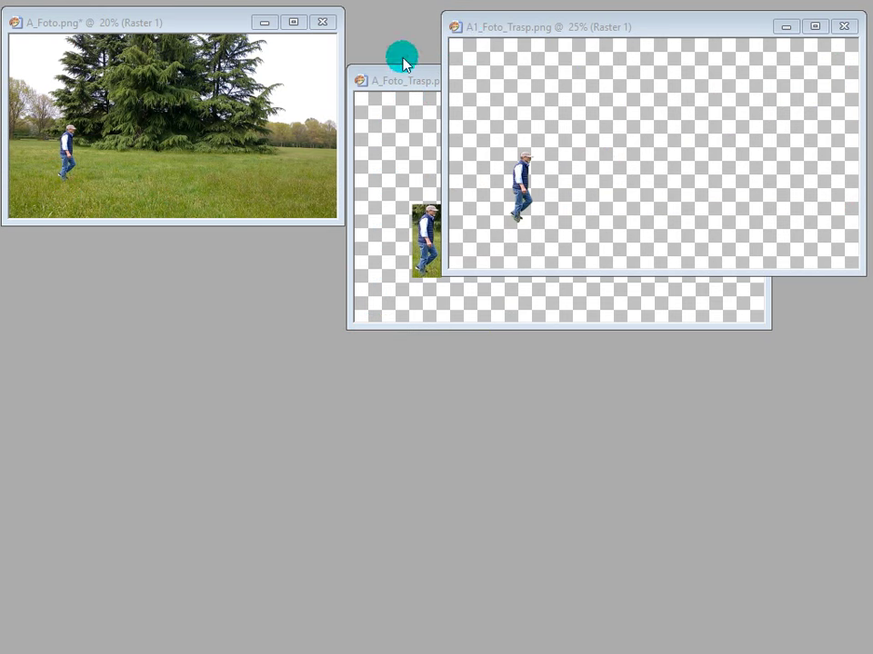
# Step: Bring A_Foto_Trasp.png to the front in the image editor and enlarge it to 40% to examine the rectangular cutout
pyautogui.click(428, 84)
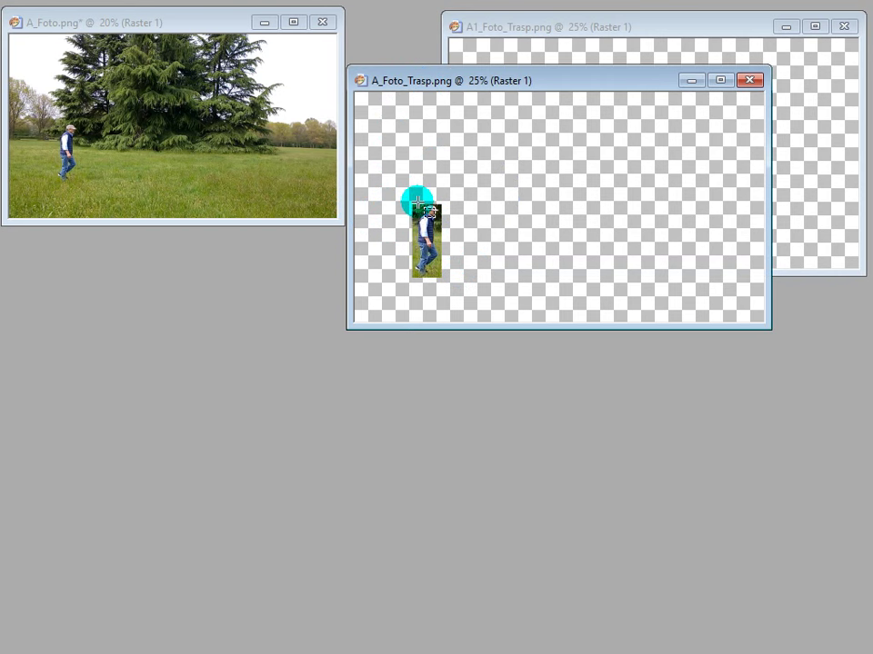
pyautogui.scroll(-1, 417, 202)
pyautogui.scroll(2, 417, 202)
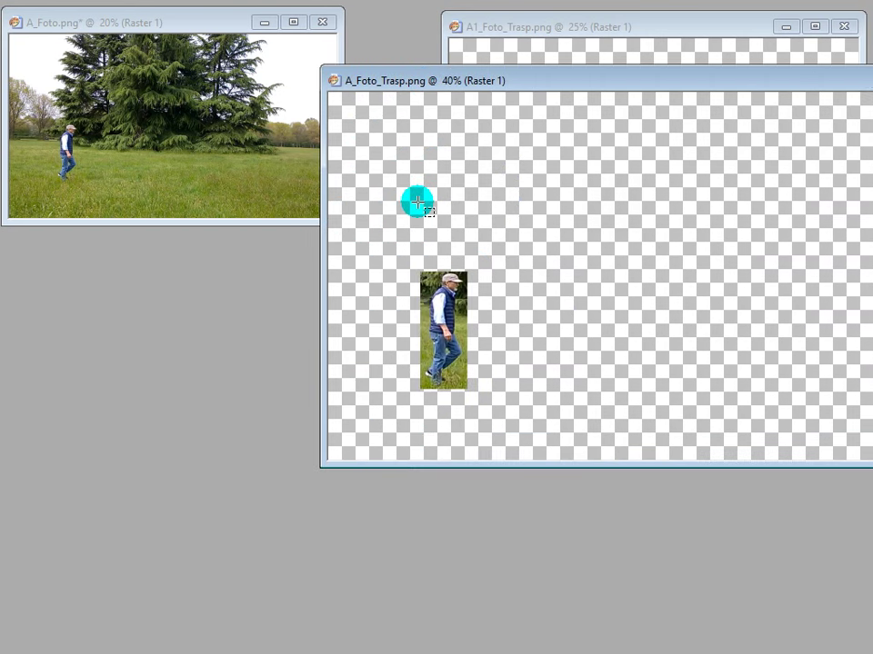
# Step: Shrink the view of A_Foto_Trasp.png, and bring A1_Foto_Trasp.png to the front at 50% to examine its outlined cutout
pyautogui.scroll(-2, 417, 202)
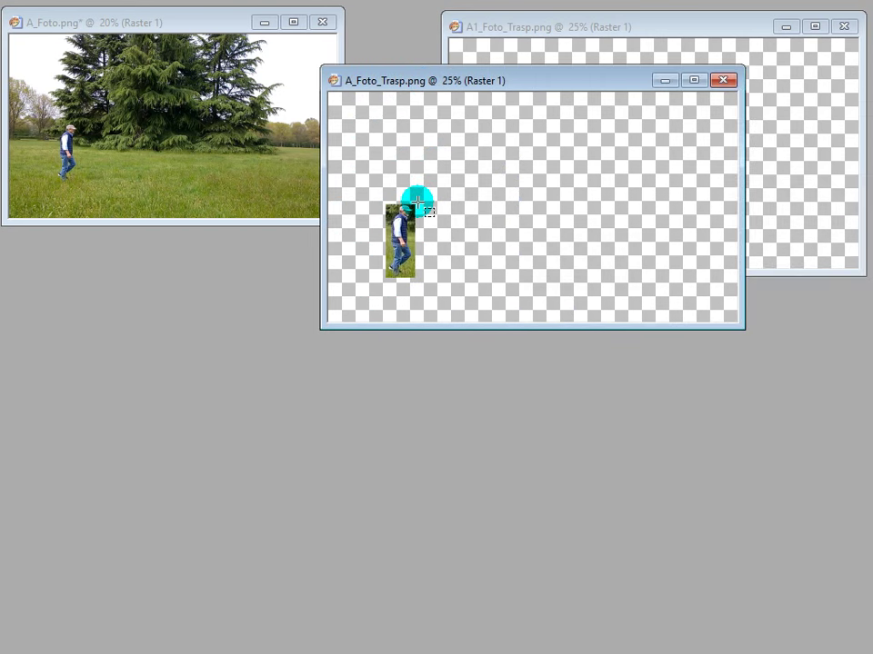
pyautogui.scroll(-1, 417, 201)
pyautogui.click(574, 27)
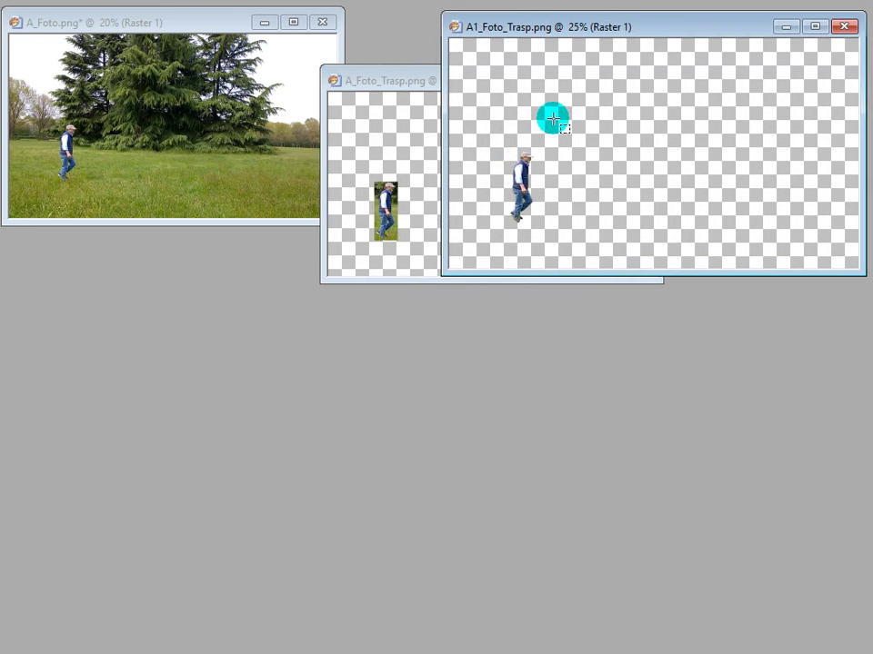
pyautogui.scroll(2, 554, 119)
pyautogui.scroll(1, 553, 119)
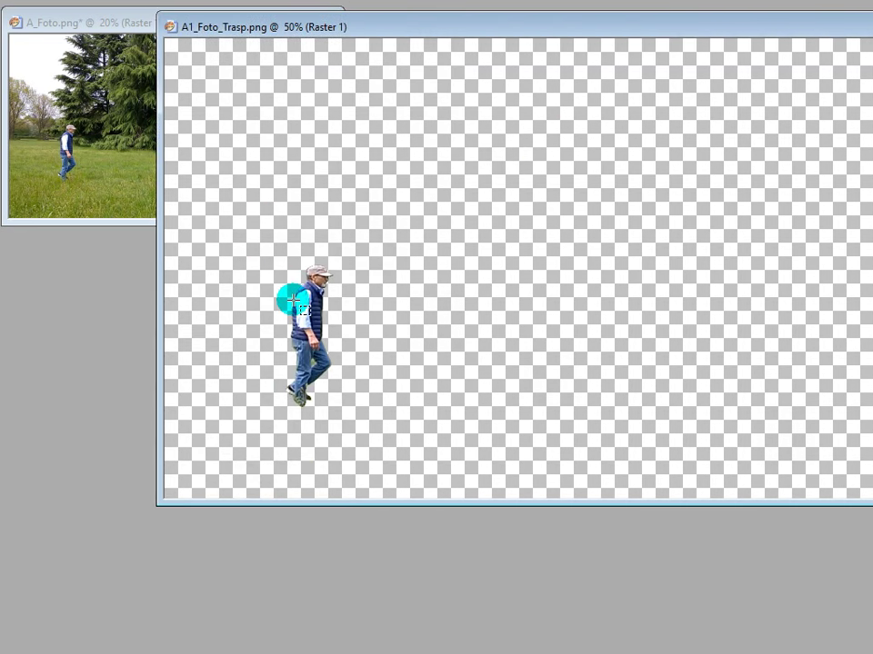
pyautogui.scroll(-3, 291, 298)
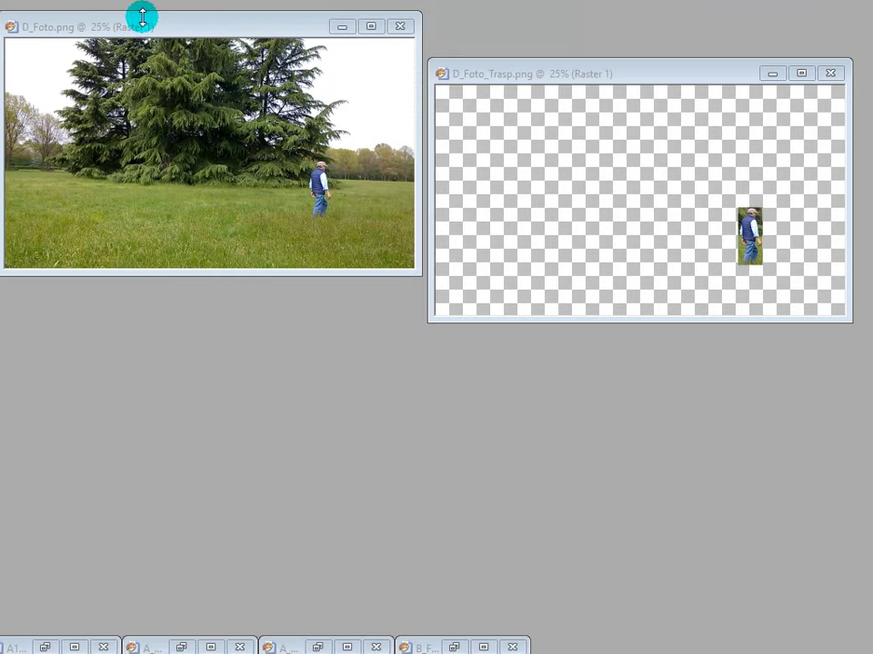
# Step: Bring D_Foto.png and D_Foto_Trasp.png to the front in turn, enlarging the latter to 40%, to compare the photo with its rectangular cutout
pyautogui.click(147, 29)
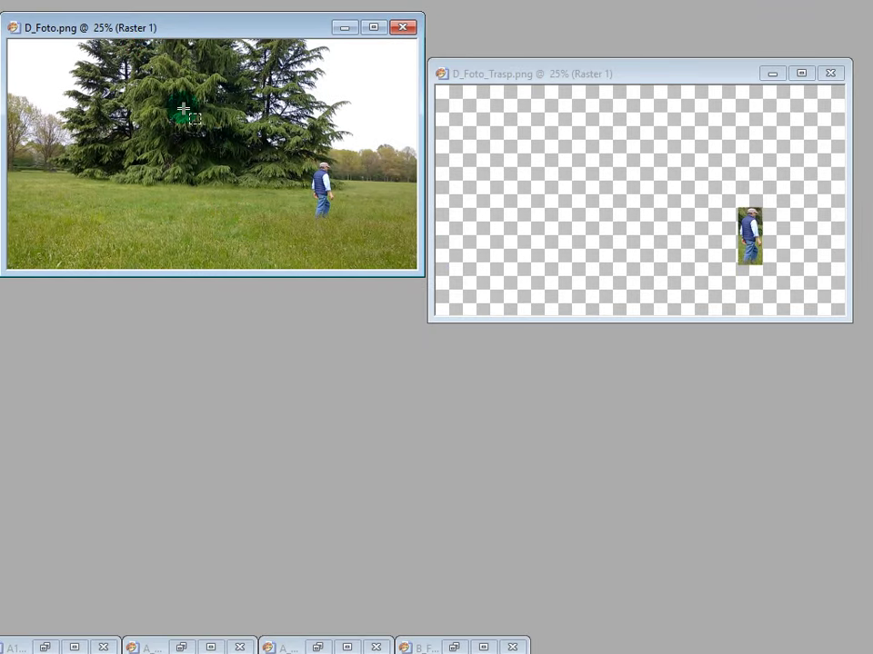
pyautogui.scroll(2, 186, 120)
pyautogui.scroll(-2, 182, 121)
pyautogui.click(649, 72)
pyautogui.scroll(2, 631, 146)
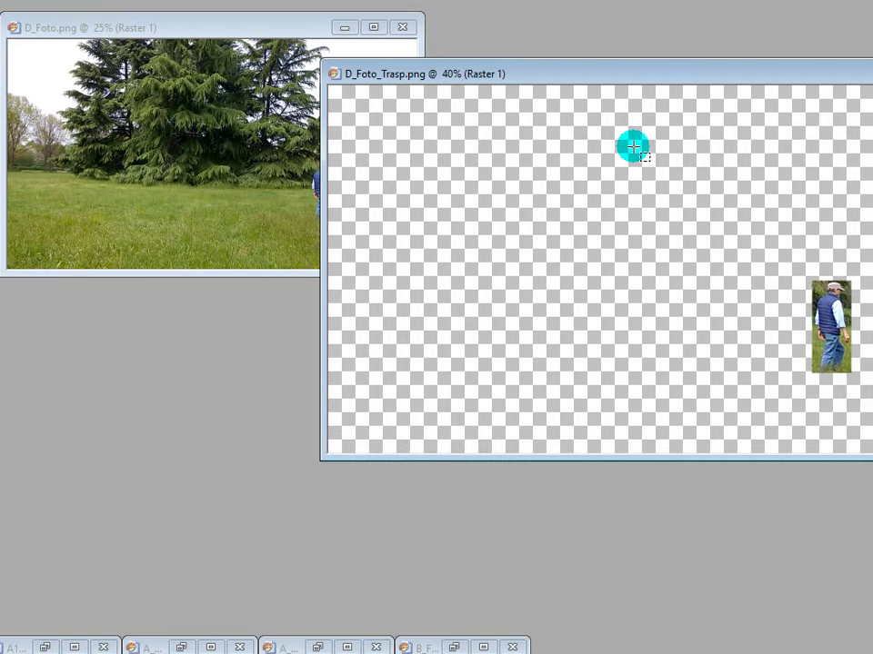
# Step: In D_Foto_Trasp.png at 200%, trace the walking man with a freehand selection and delete the rectangular background around him using the inverted selection
pyautogui.moveTo(745, 74); pyautogui.dragTo(284, 63)
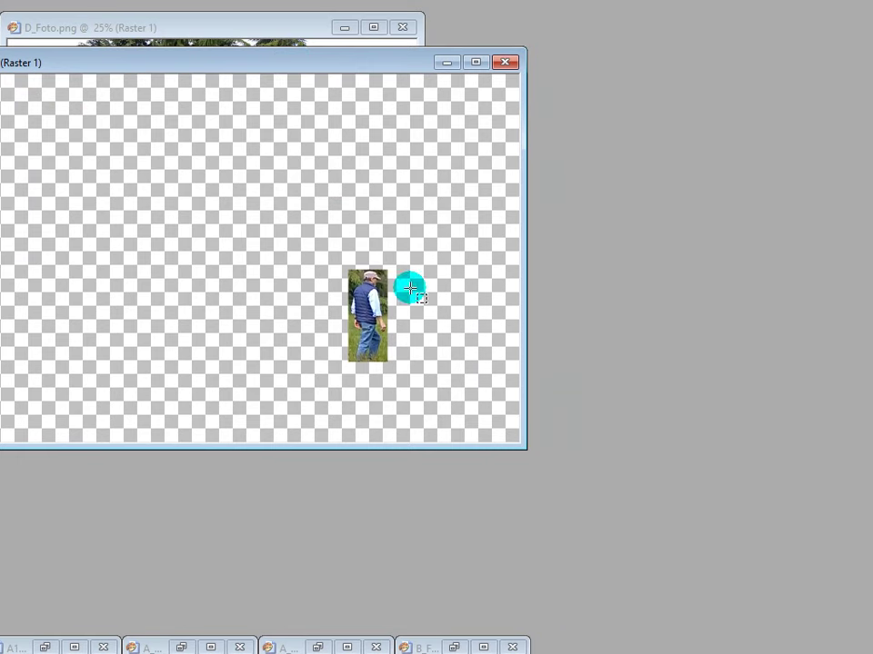
pyautogui.scroll(1, 412, 320)
pyautogui.scroll(4, 563, 413)
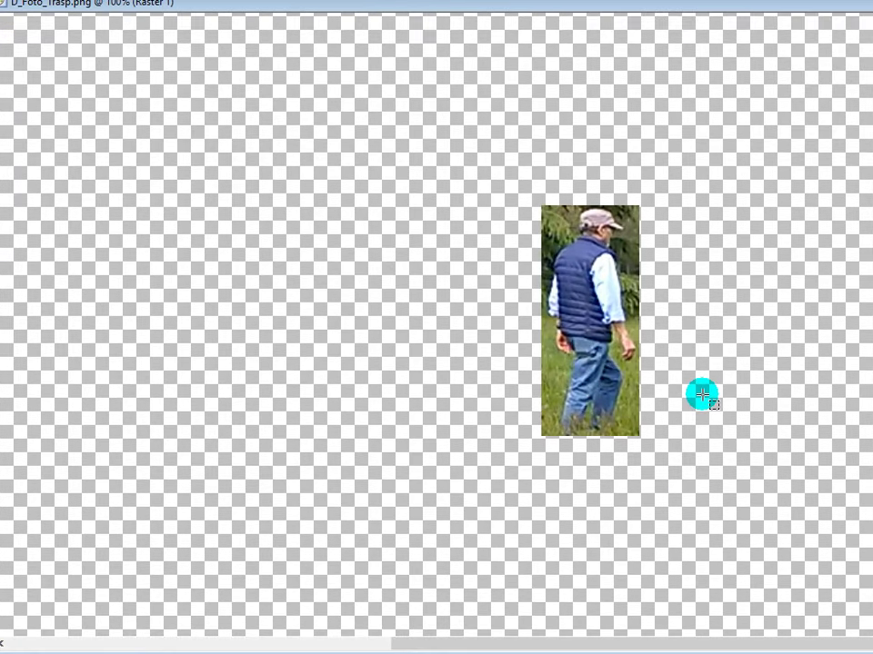
pyautogui.scroll(1, 685, 373)
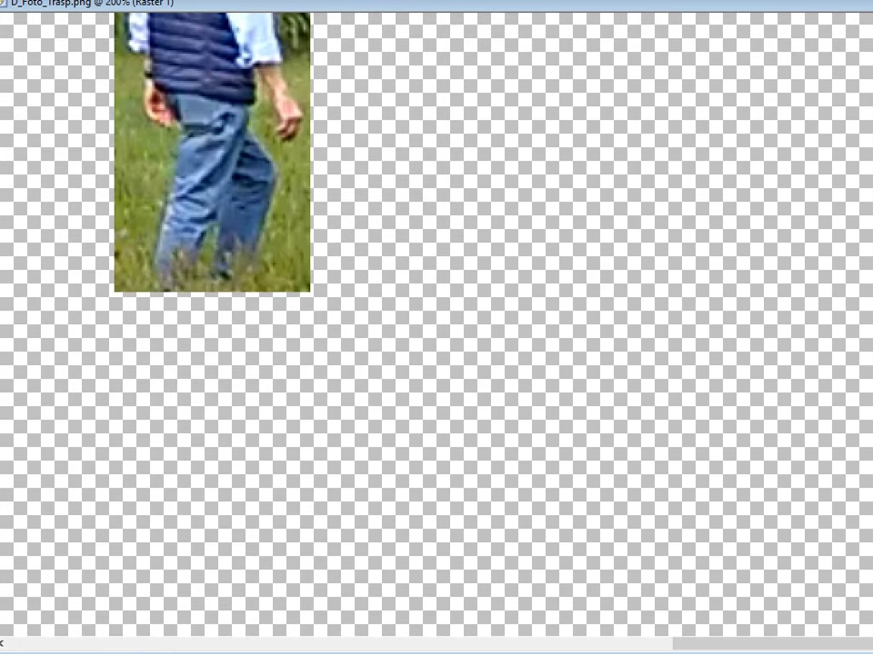
pyautogui.scroll(3, 609, 253)
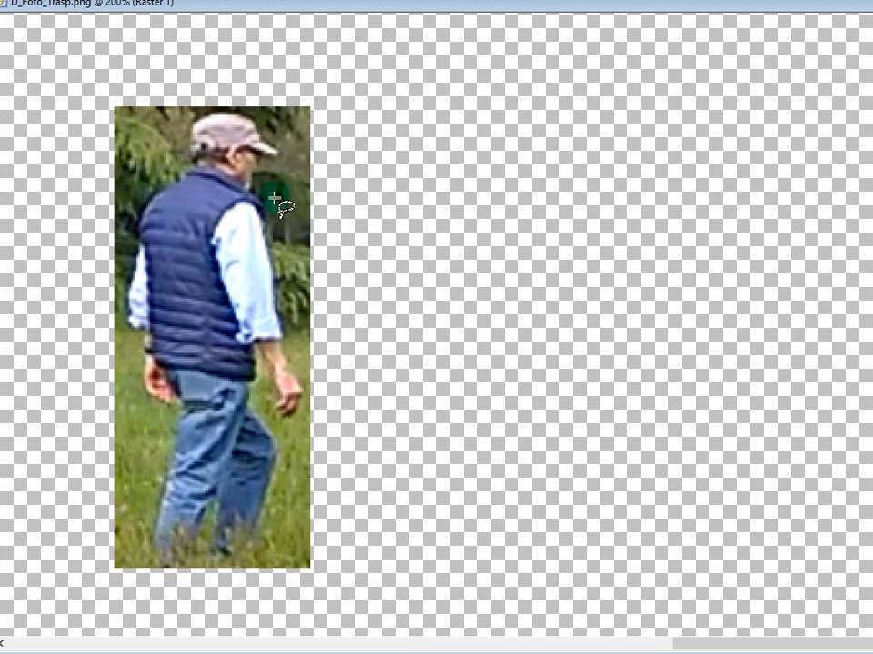
pyautogui.moveTo(134, 263)
pyautogui.mouseDown()
pyautogui.moveTo(125, 312)
pyautogui.moveTo(148, 388)
pyautogui.moveTo(175, 418)
pyautogui.moveTo(156, 523)
pyautogui.moveTo(161, 545)
pyautogui.moveTo(234, 560)
pyautogui.moveTo(212, 544)
pyautogui.moveTo(214, 519)
pyautogui.moveTo(224, 544)
pyautogui.moveTo(273, 541)
pyautogui.moveTo(248, 518)
pyautogui.moveTo(270, 512)
pyautogui.moveTo(285, 452)
pyautogui.mouseUp()
pyautogui.moveTo(244, 391)
pyautogui.mouseDown()
pyautogui.moveTo(265, 333)
pyautogui.moveTo(270, 413)
pyautogui.moveTo(305, 416)
pyautogui.moveTo(260, 200)
pyautogui.moveTo(256, 164)
pyautogui.moveTo(276, 151)
pyautogui.moveTo(257, 117)
pyautogui.moveTo(204, 118)
pyautogui.moveTo(201, 133)
pyautogui.moveTo(191, 131)
pyautogui.moveTo(196, 161)
pyautogui.moveTo(167, 185)
pyautogui.mouseUp()
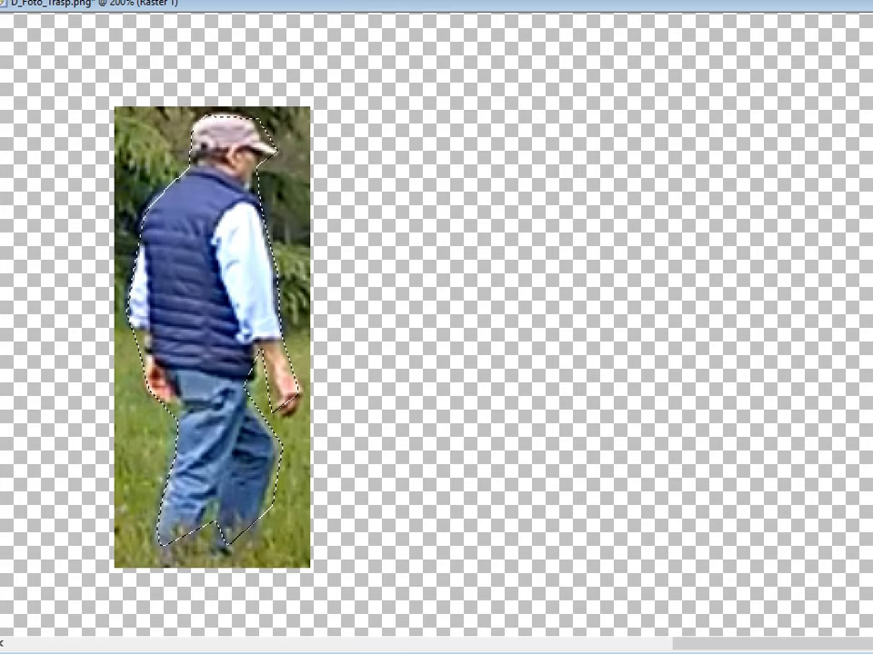
pyautogui.click(382, 0)
pyautogui.click(413, 10)
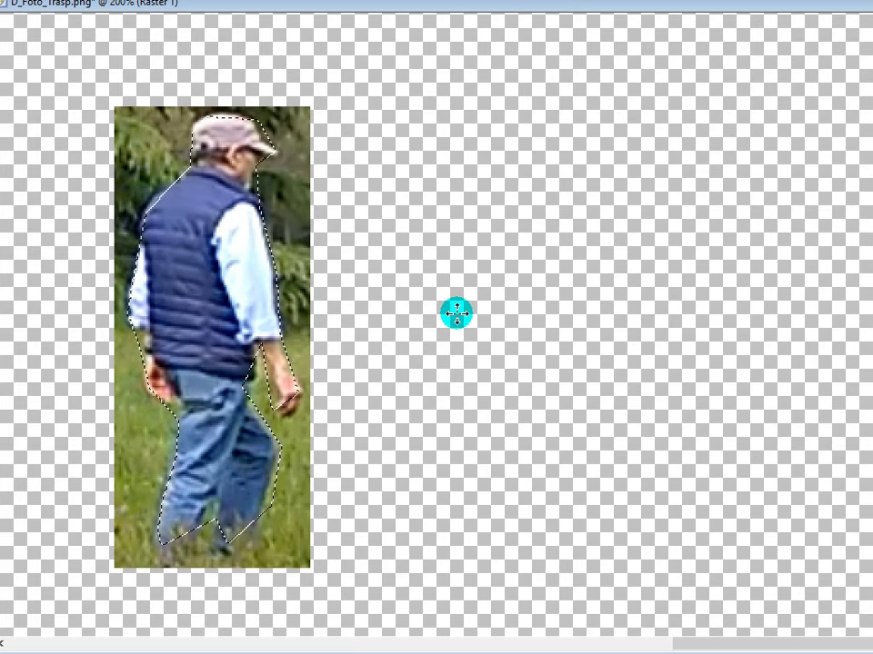
pyautogui.press('Delete')
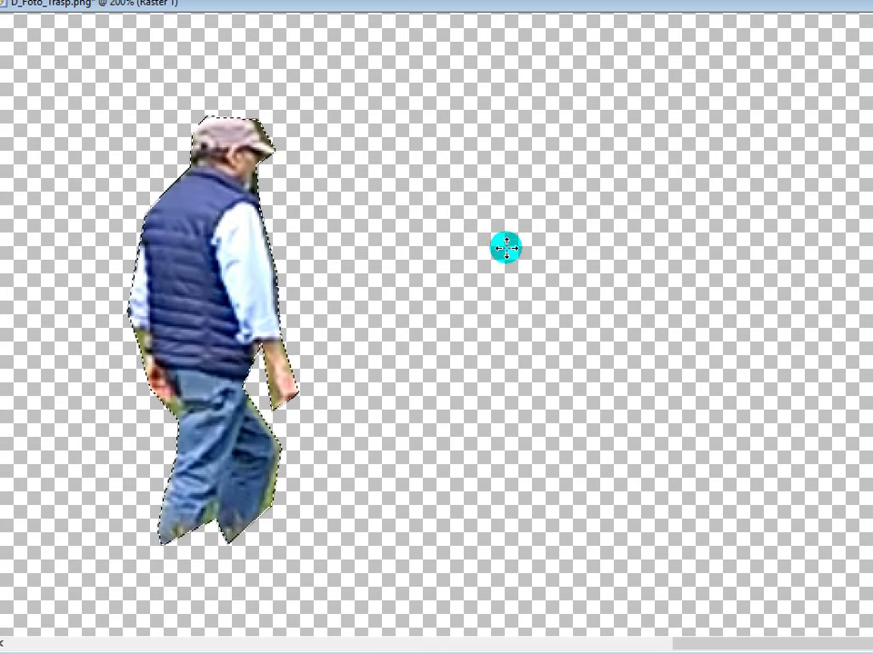